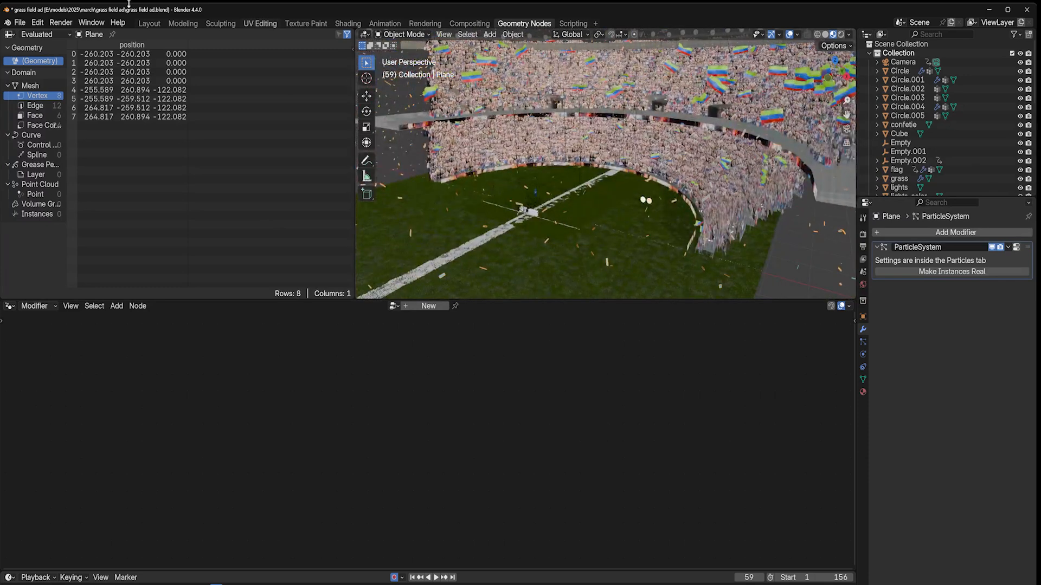
Open the rendered animation for playback
click(56, 24)
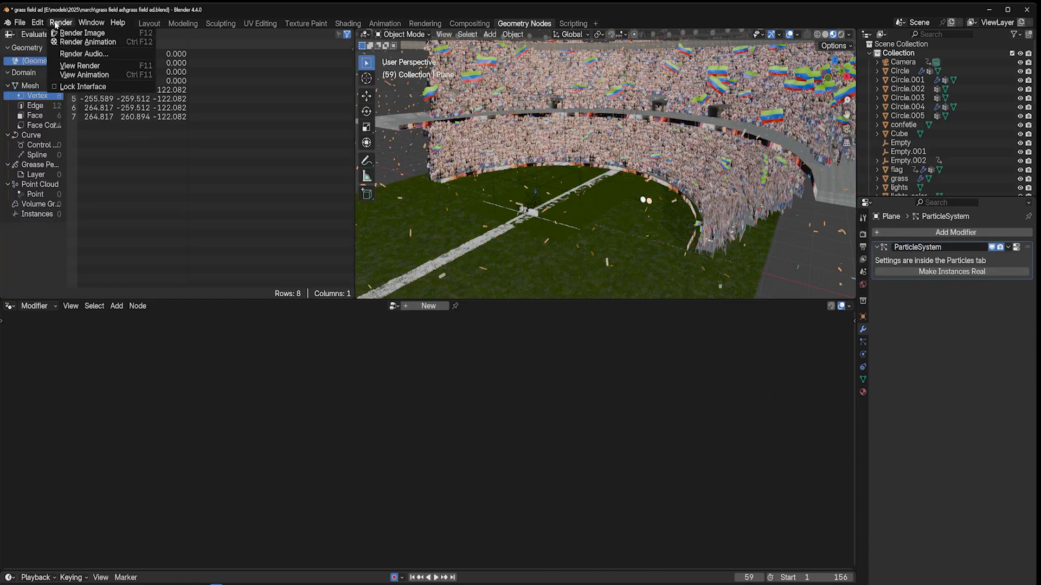
click(94, 76)
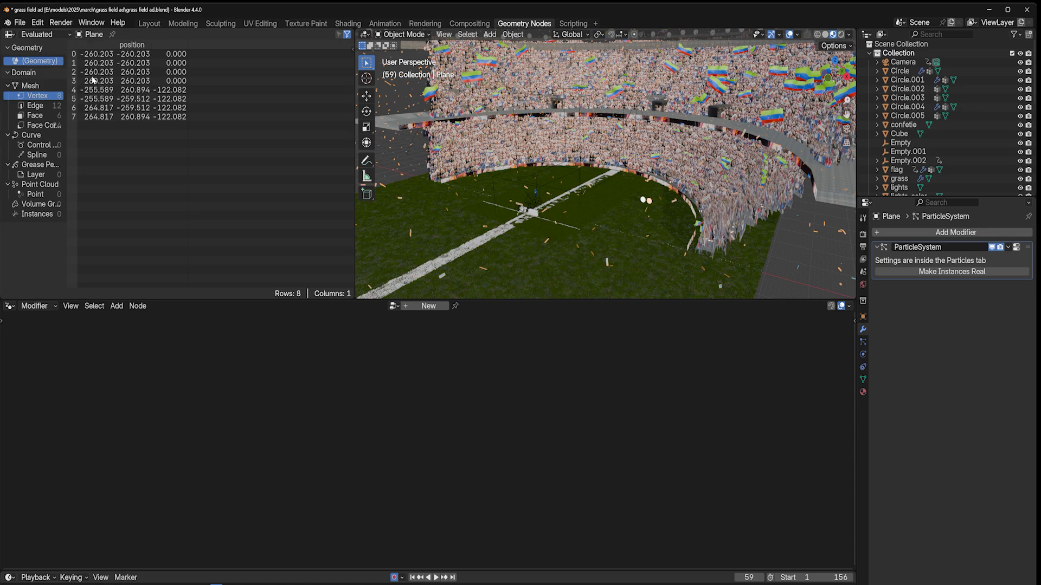
drag(271, 297, 472, 148)
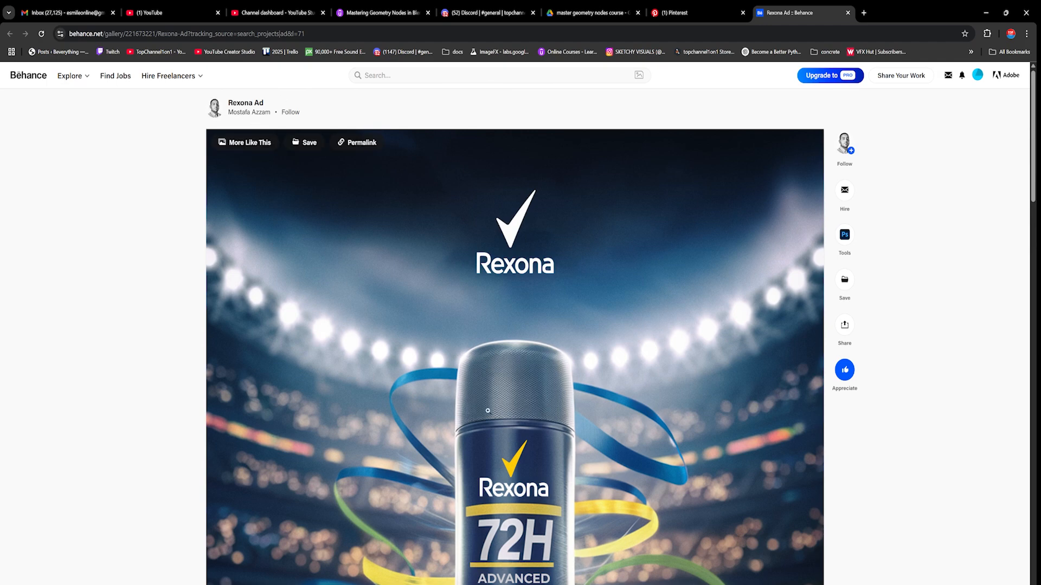
Examine the Rexona Ad reference on Behance from the product and stadium backdrop to the grass, and return to Blender
scroll(524, 368, down, 5)
scroll(523, 367, down, 2)
scroll(542, 376, up, 4)
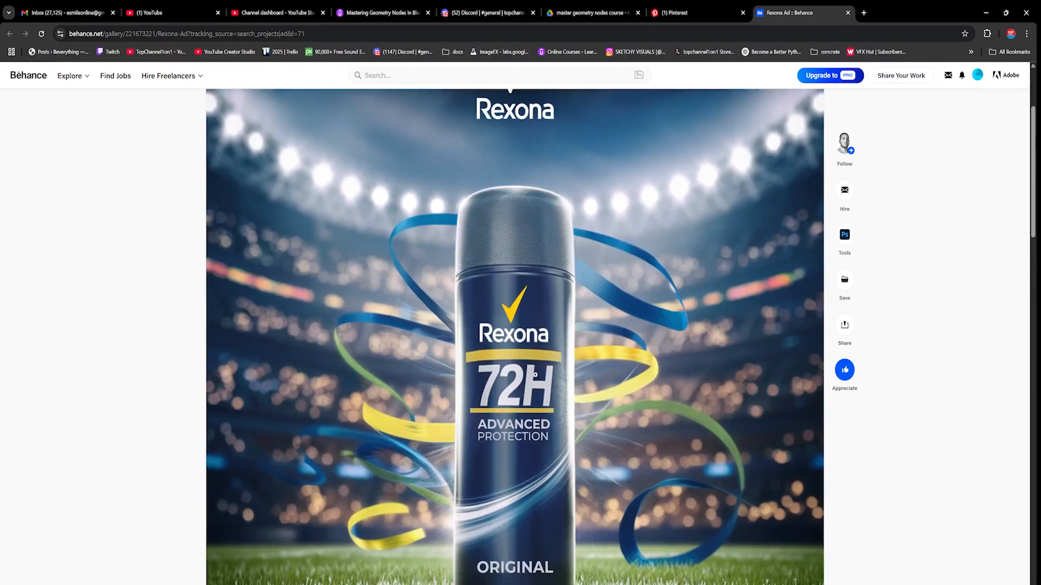
scroll(535, 374, down, 1)
scroll(547, 329, down, 8)
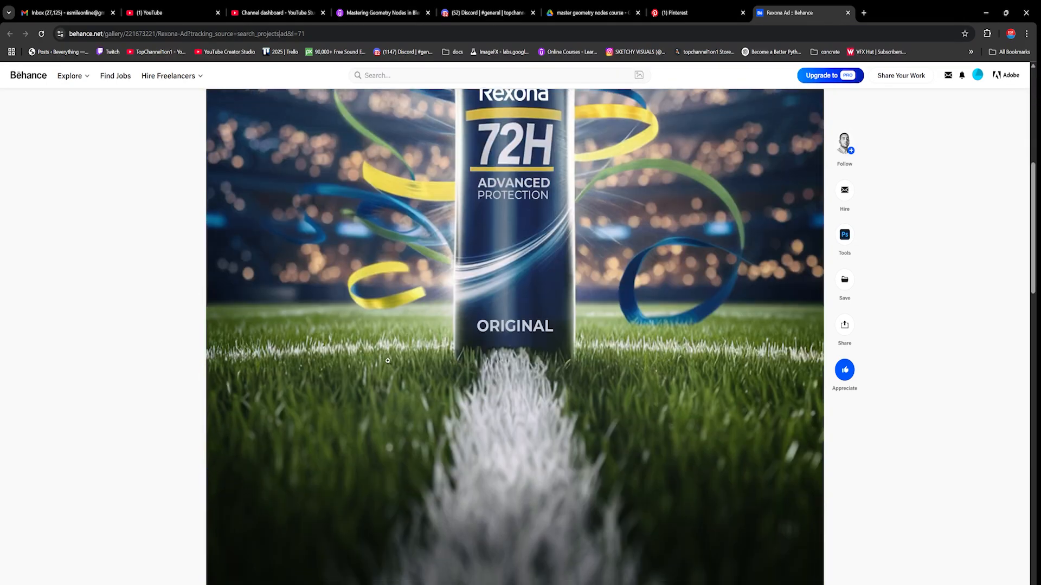
scroll(388, 365, up, 10)
scroll(423, 349, down, 15)
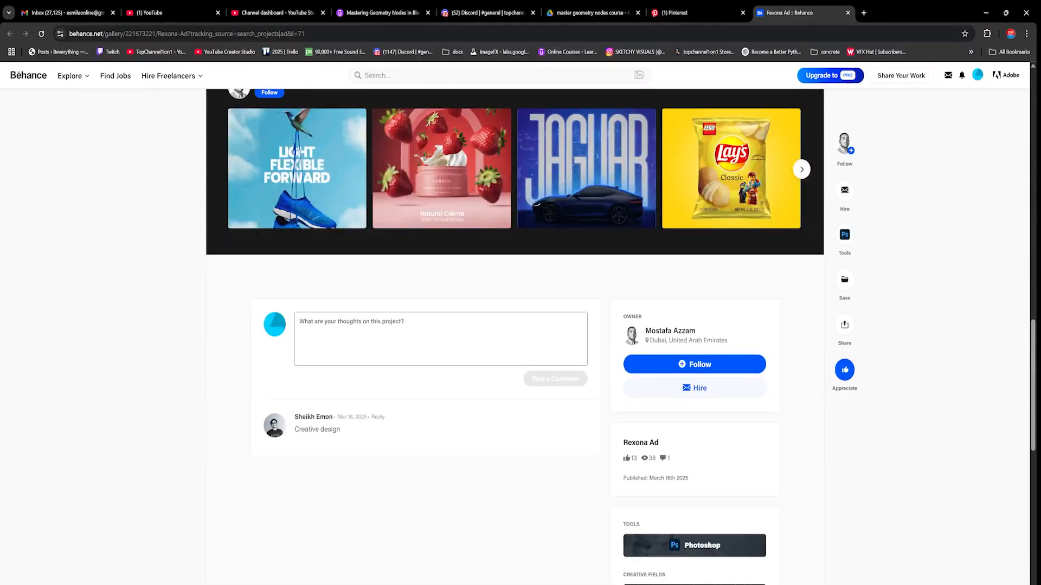
scroll(515, 325, up, 9)
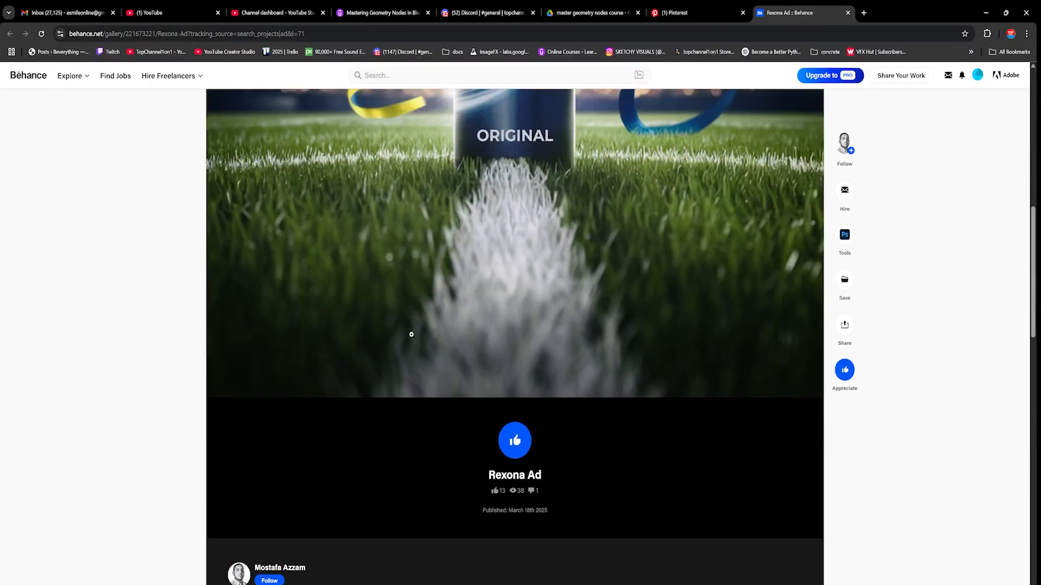
scroll(412, 335, up, 5)
scroll(411, 334, up, 3)
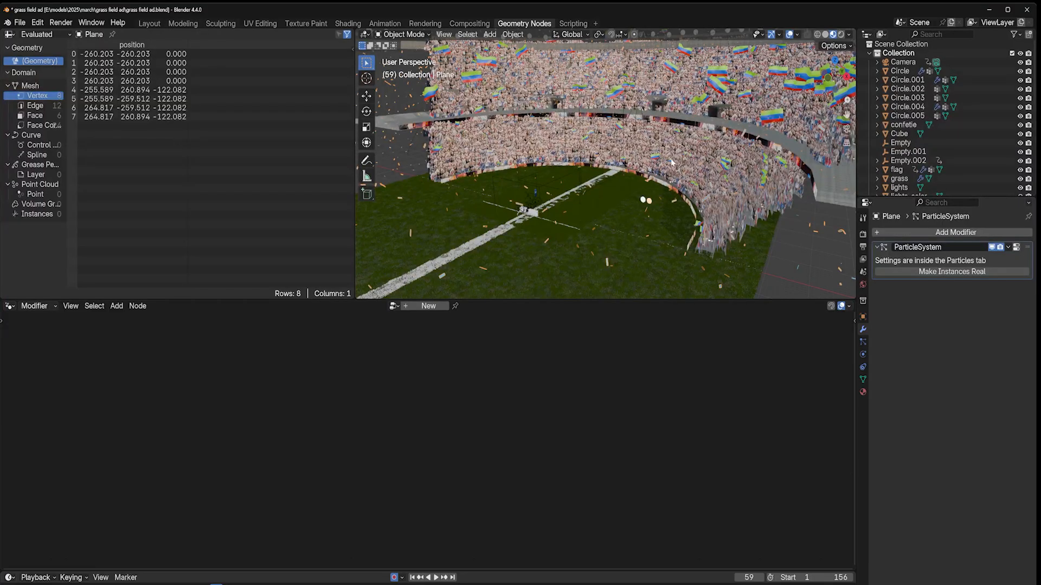
middle_drag(685, 158, 689, 216)
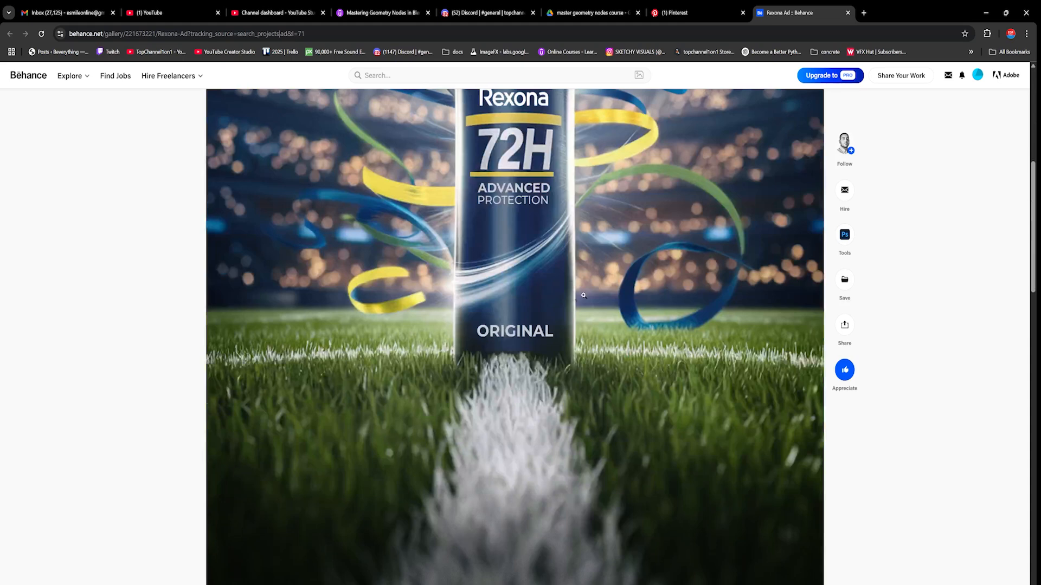
scroll(542, 407, up, 3)
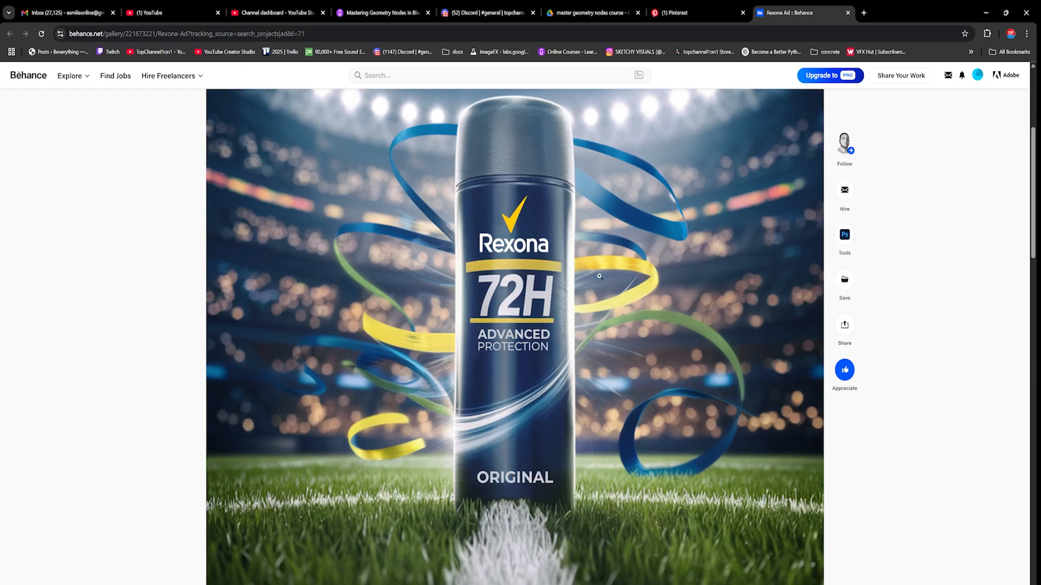
click(986, 13)
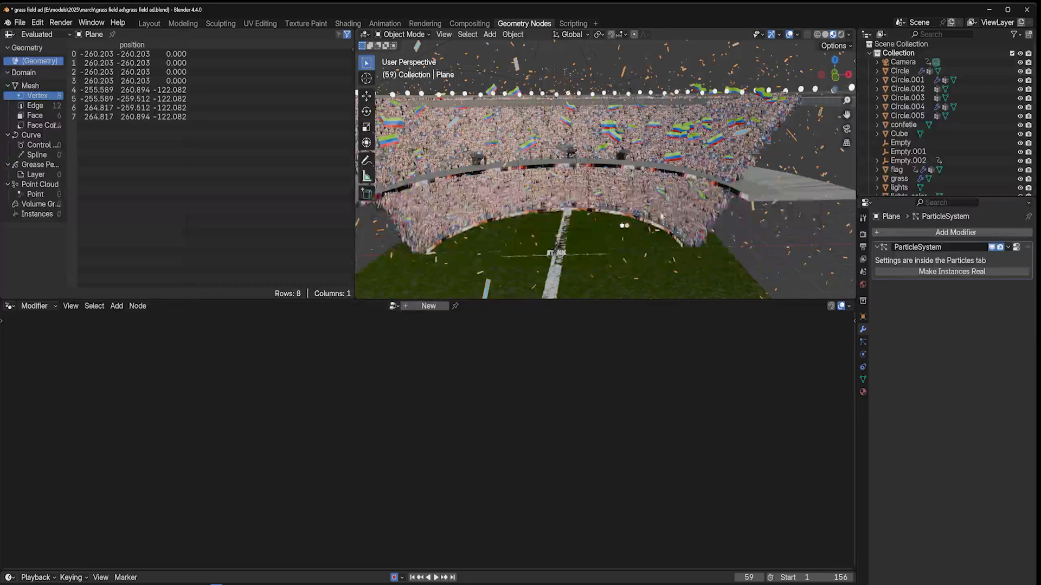
Examine the stadium crowd, flags and pitch from near and far, playing a few frames of the animation
click(720, 184)
middle_drag(721, 183, 651, 179)
scroll(623, 203, up, 2)
key(alt+a)
scroll(801, 130, up, 2)
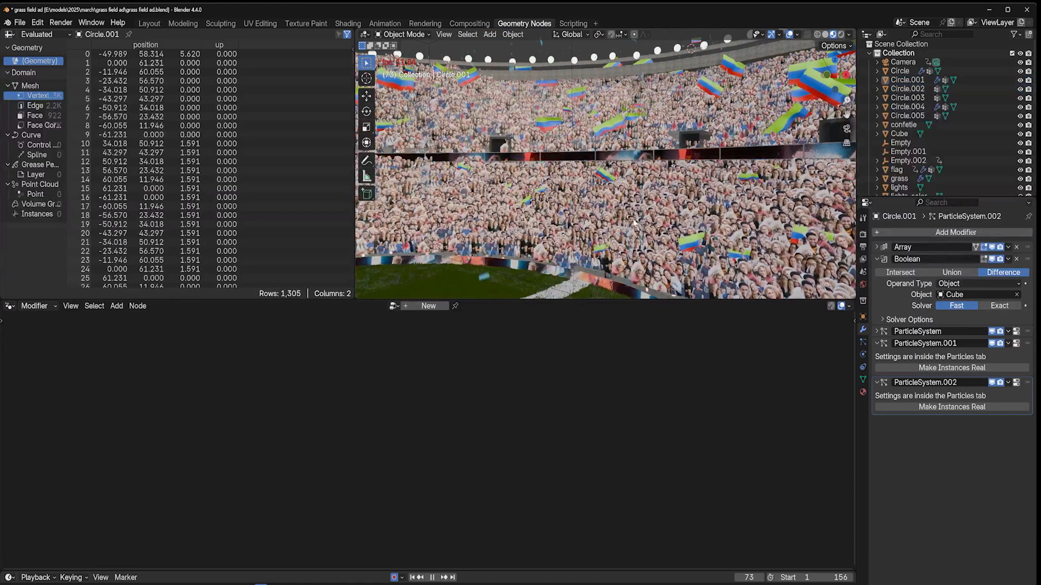
scroll(621, 189, down, 6)
middle_drag(621, 189, 670, 192)
scroll(671, 193, down, 2)
scroll(671, 193, up, 2)
scroll(672, 193, down, 4)
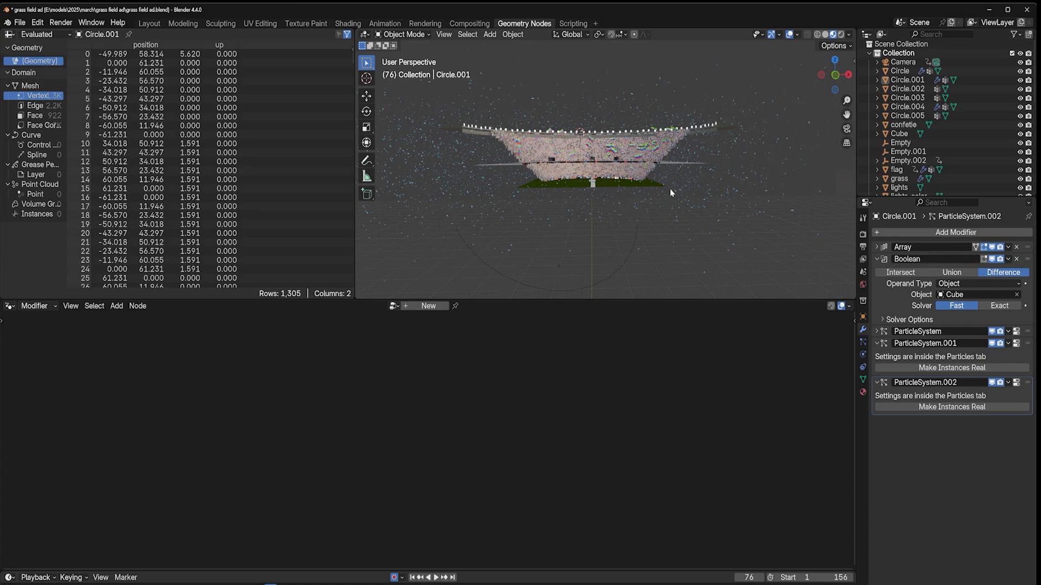
scroll(669, 187, up, 8)
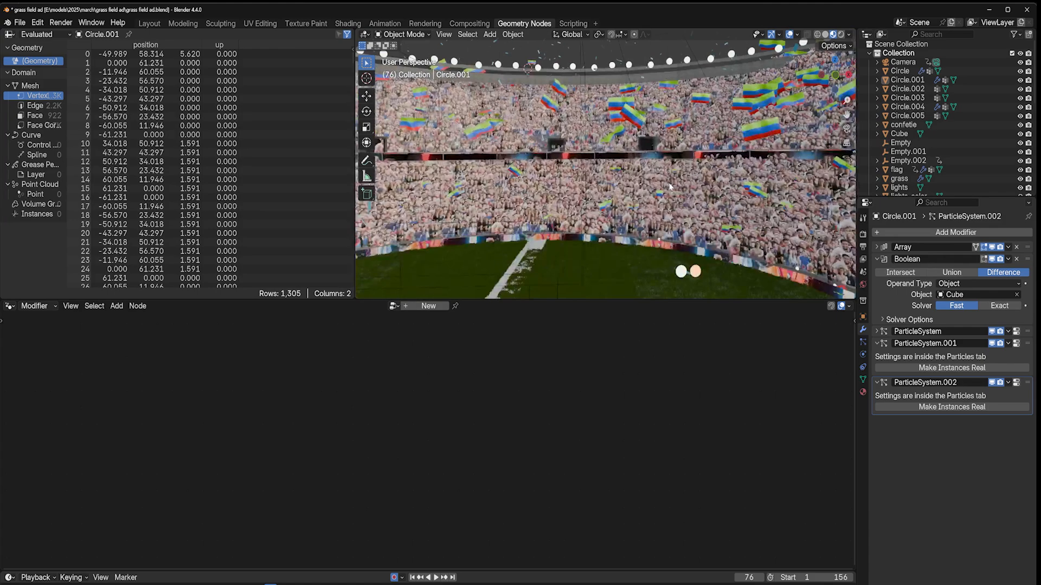
middle_drag(678, 241, 643, 172)
scroll(704, 197, down, 5)
scroll(704, 197, up, 3)
Inspect the lower crowd stand, Circle, in local view from several angles, and return to the full scene
click(653, 169)
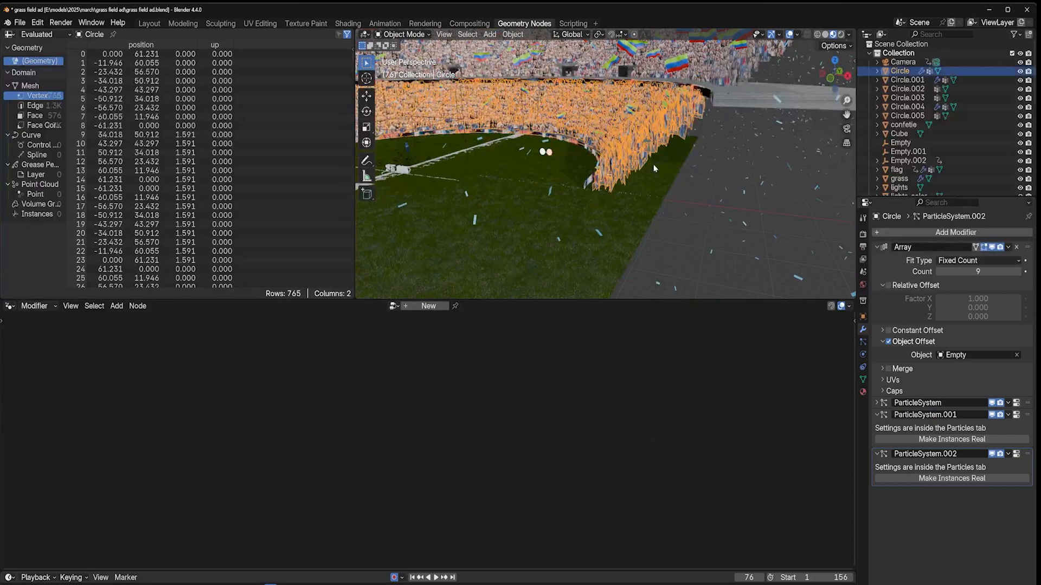
key(KP_Divide)
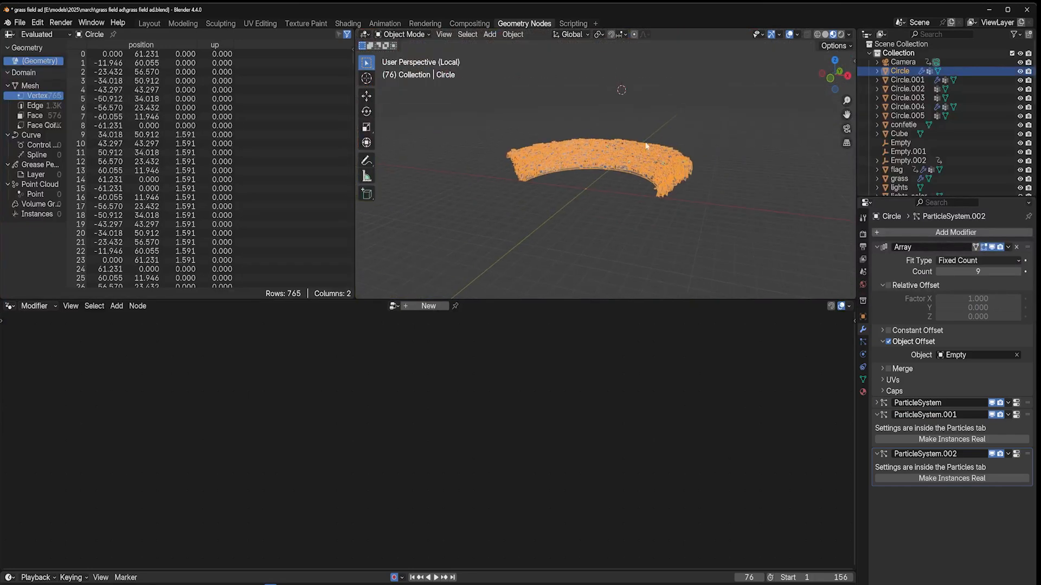
scroll(665, 153, up, 6)
middle_drag(646, 156, 513, 180)
key(alt+a)
click(512, 179)
scroll(688, 207, down, 6)
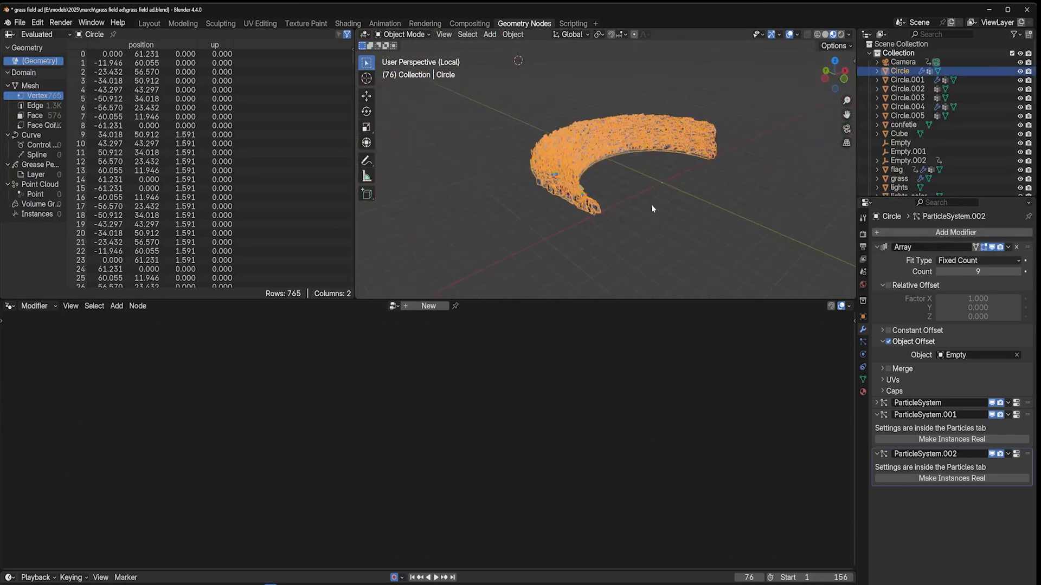
middle_drag(652, 204, 639, 187)
click(683, 194)
key(a)
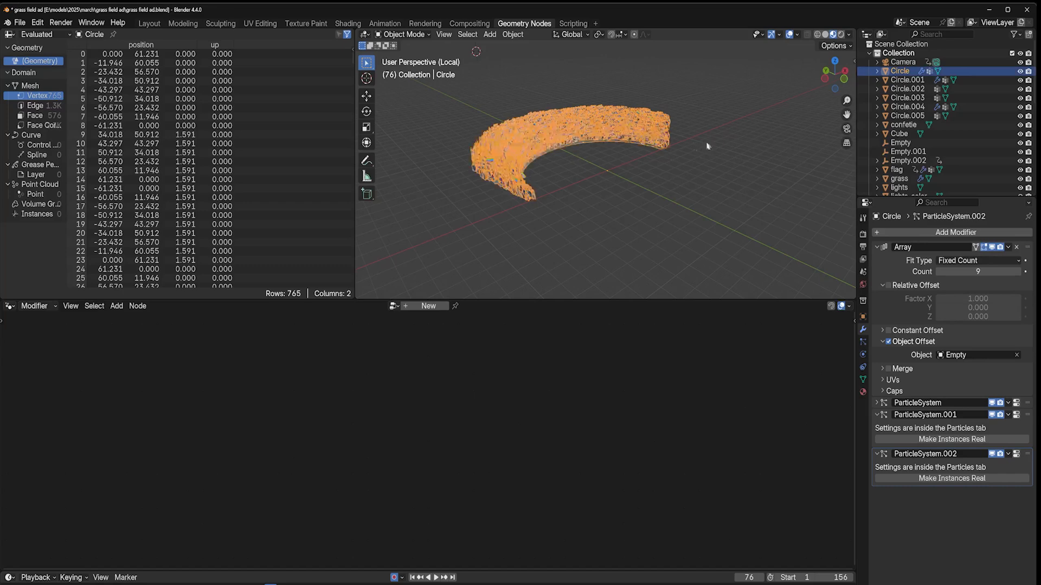
key(KP_Divide)
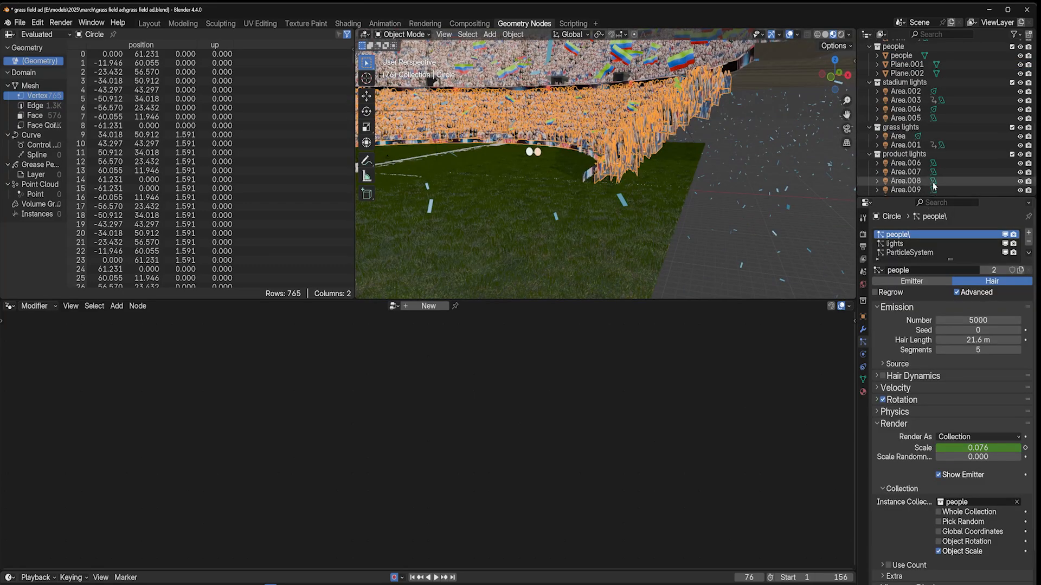
Isolate people, Plane.001 and Plane.002 from the people collection in local view and show them from the top
scroll(933, 183, down, 1)
scroll(910, 157, up, 3)
click(901, 99)
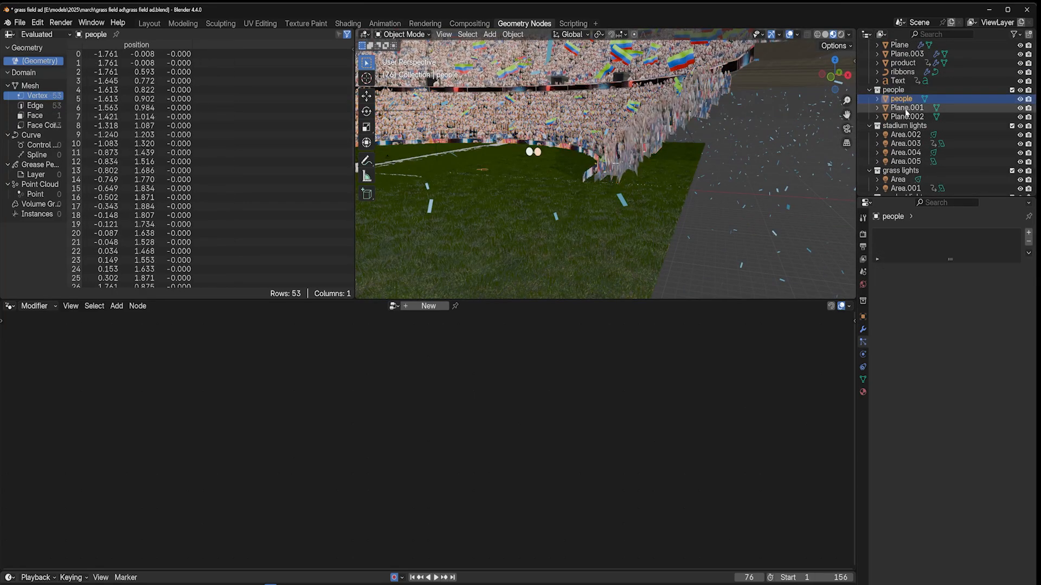
shift+click(906, 117)
key(KP_Divide)
click(661, 193)
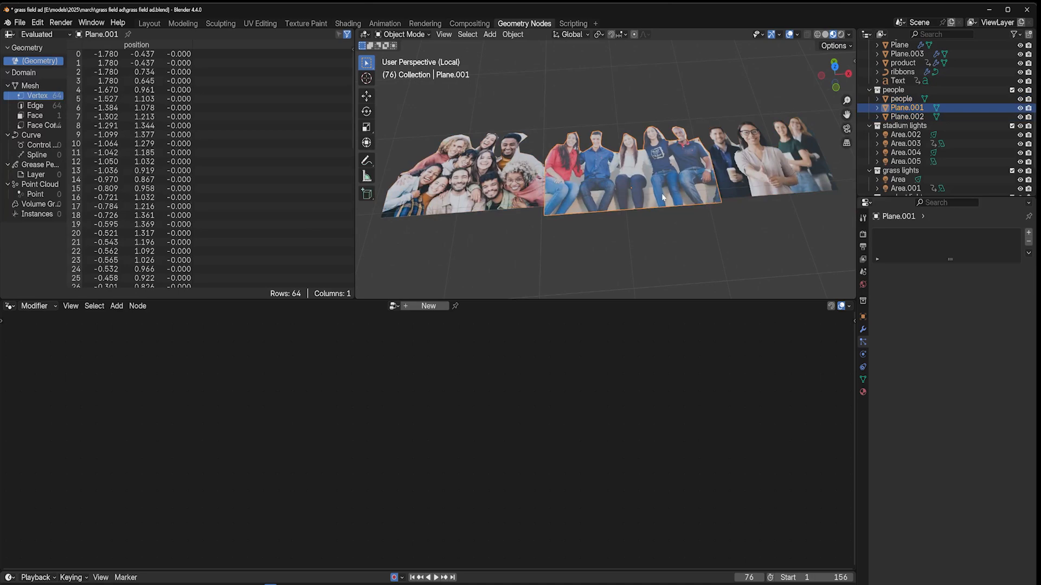
key(KP_7)
scroll(636, 149, down, 4)
Inspect the cut-out outlines of the three people image planes up close, one after another
click(599, 151)
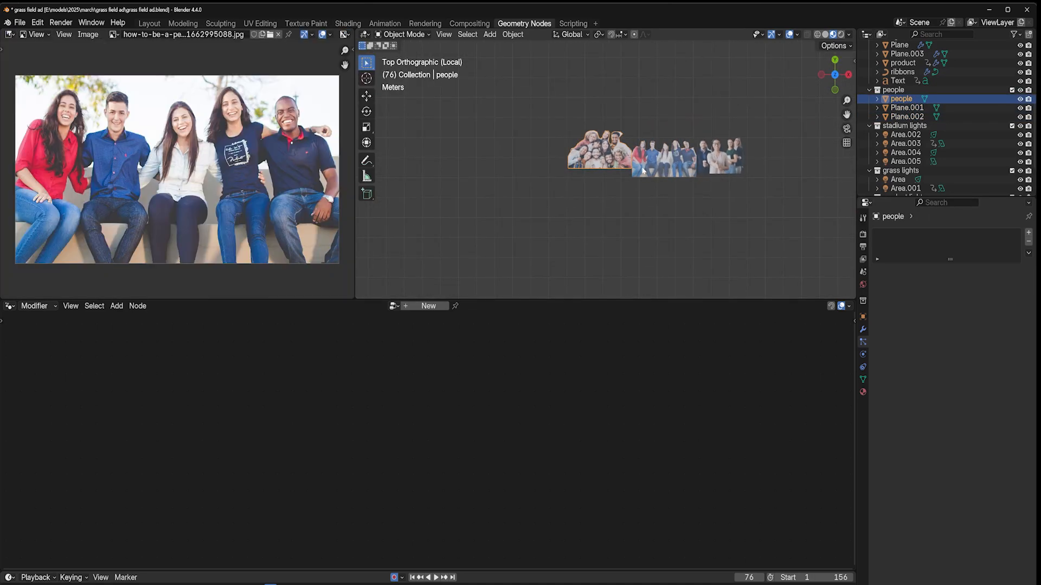
scroll(630, 124, up, 8)
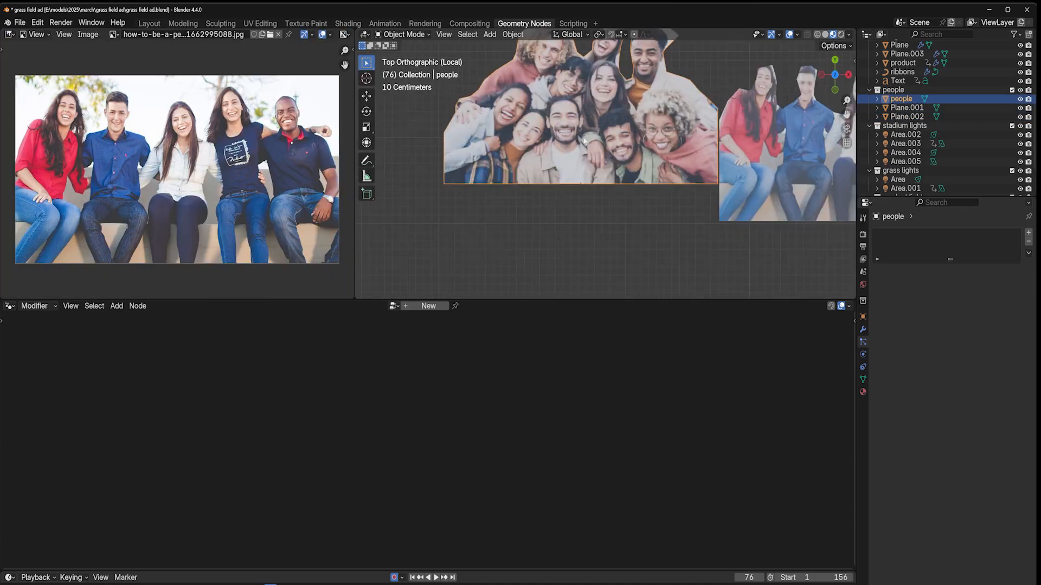
shift+middle_drag(630, 124, 537, 179)
scroll(655, 191, down, 5)
click(629, 174)
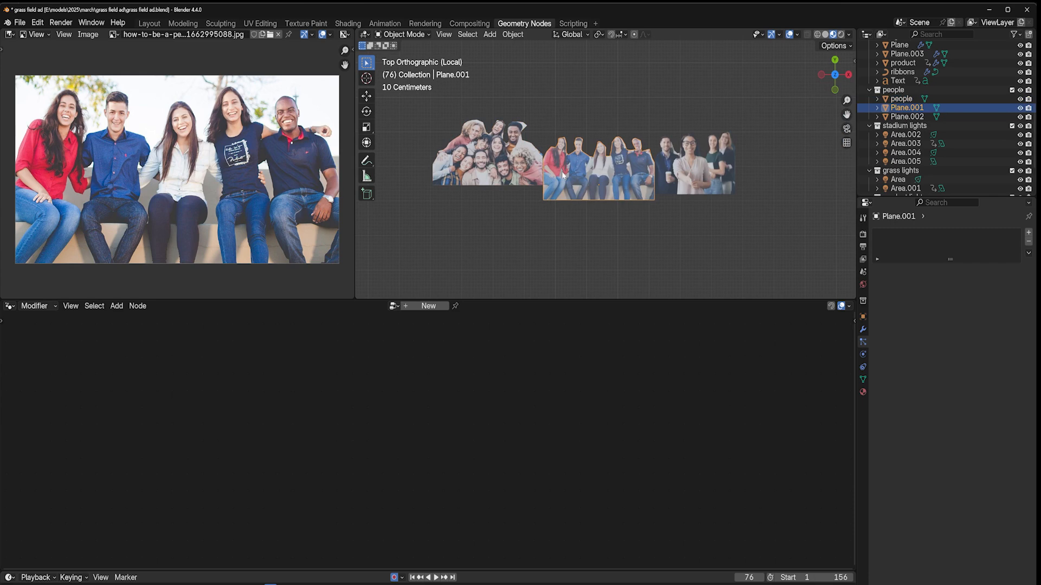
scroll(563, 175, up, 4)
key(Tab)
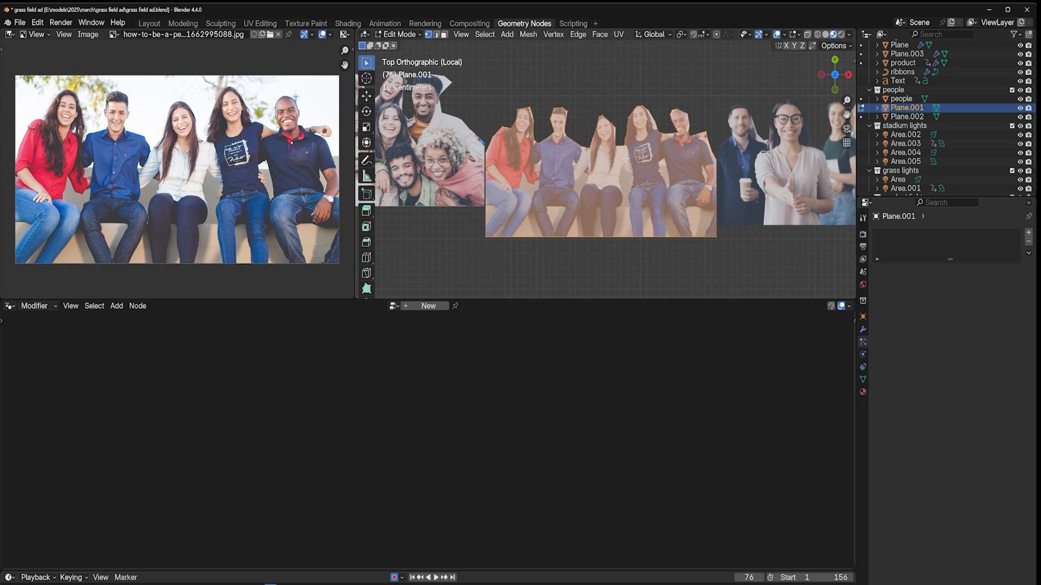
key(Tab)
click(733, 167)
shift+middle_drag(718, 160, 532, 182)
scroll(581, 166, up, 3)
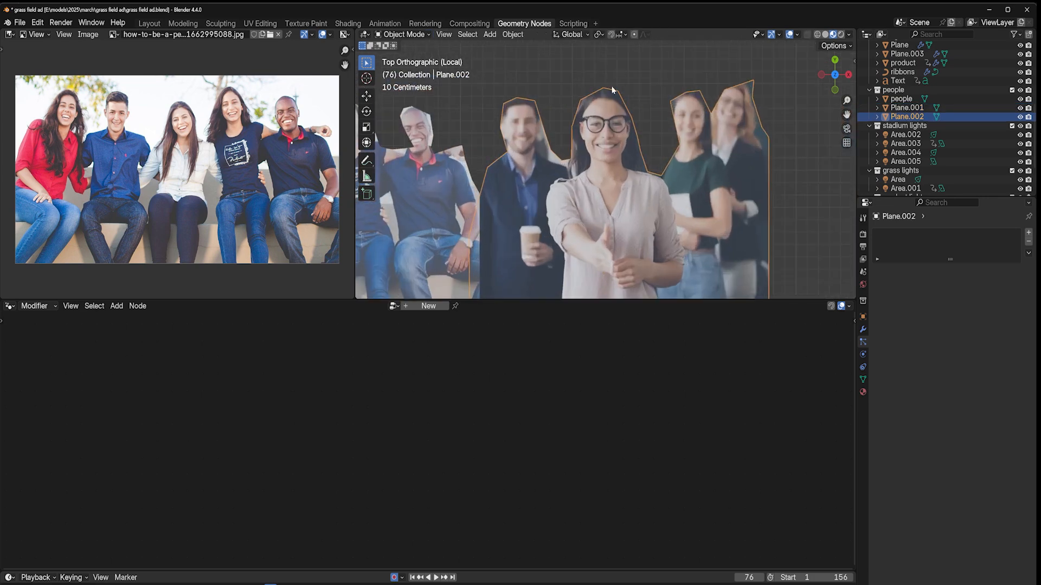
scroll(676, 104, down, 6)
shift+middle_drag(564, 146, 675, 124)
click(480, 145)
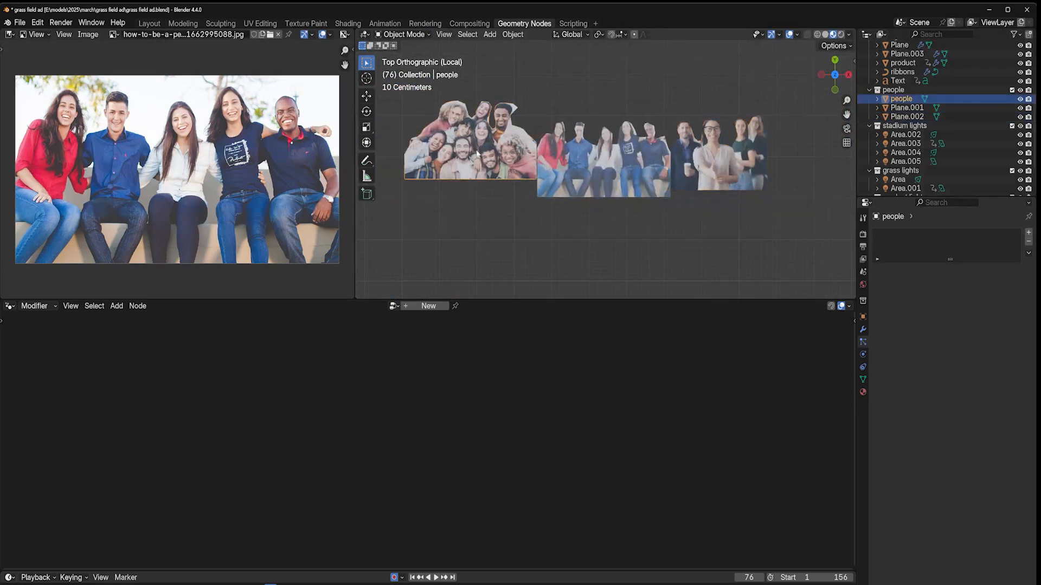
shift+middle_drag(481, 152, 561, 153)
scroll(563, 155, up, 2)
scroll(607, 166, down, 3)
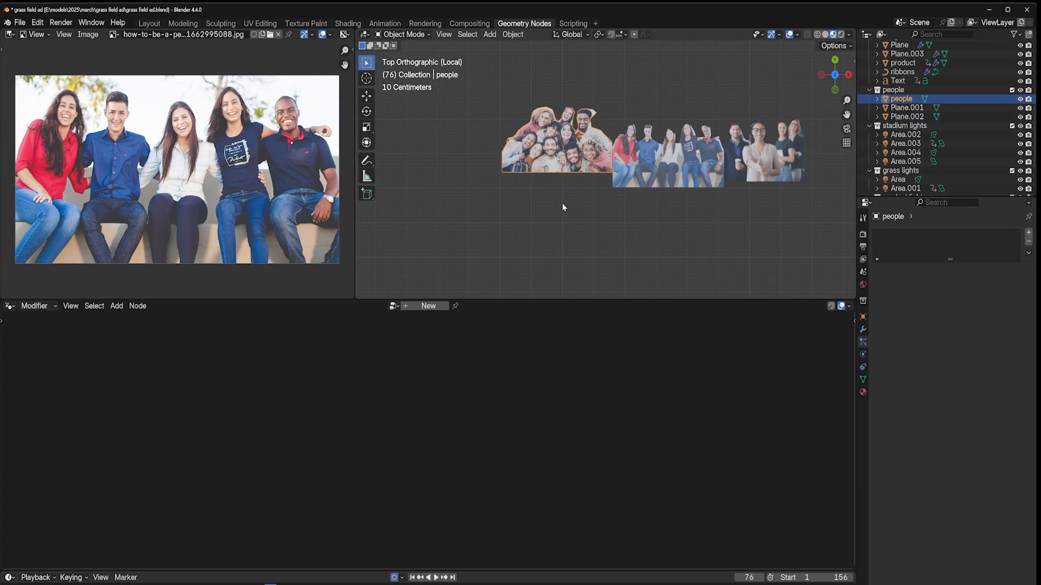
Add a plane below the people cut-outs, scale it to the photo's proportions with the scale applied, and give it a new material
key(shift+a)
key(shift+a)
mouse_move(555, 232)
click(611, 232)
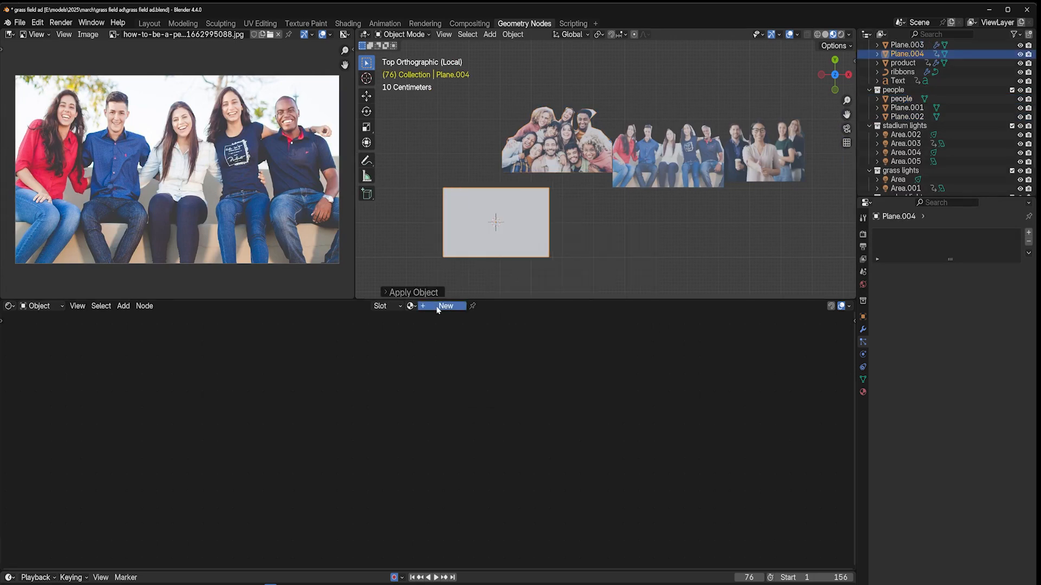
click(428, 306)
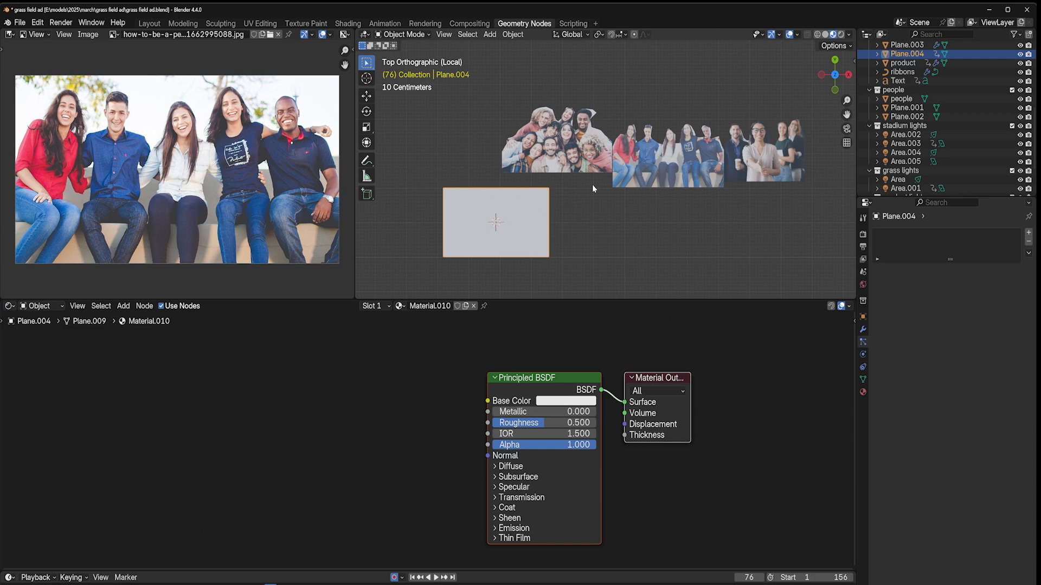
Bring the how-to-be-a-pe...1662995088.jpg image into the plane's material as a texture and connect its Color to Base Color
drag(111, 35, 391, 415)
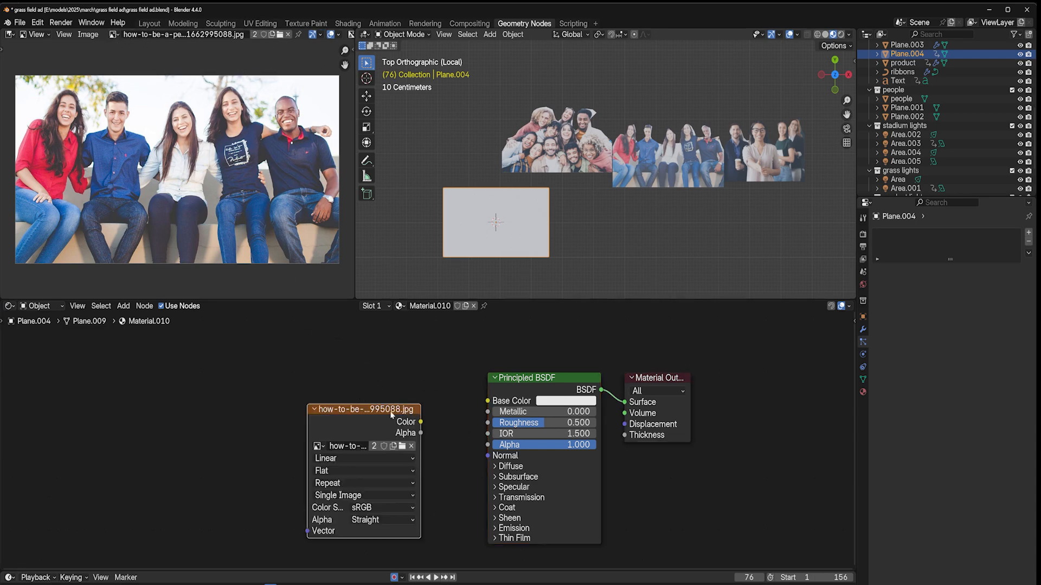
drag(464, 416, 488, 401)
scroll(472, 233, up, 5)
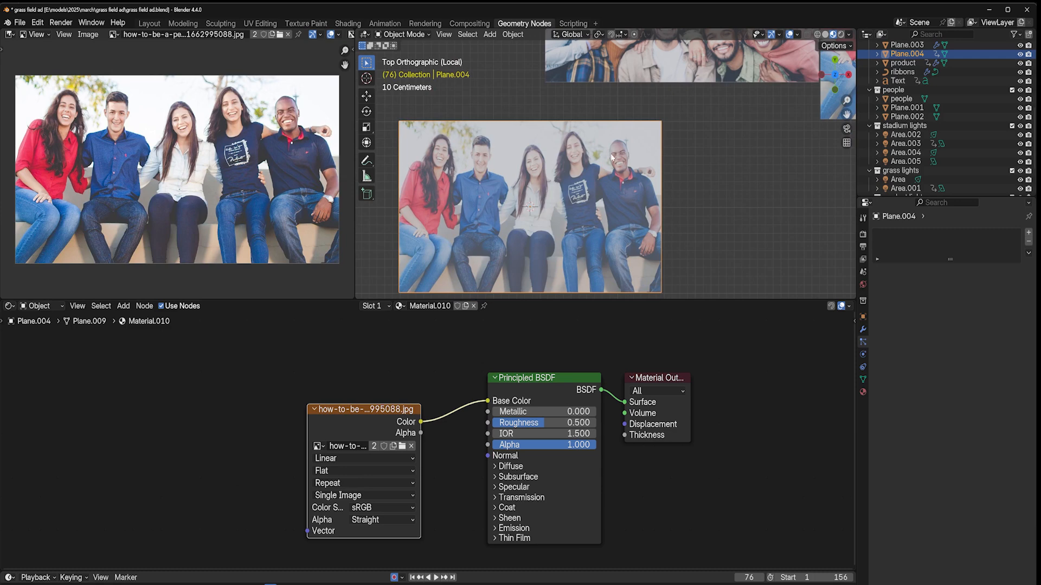
shift+middle_drag(406, 159, 503, 150)
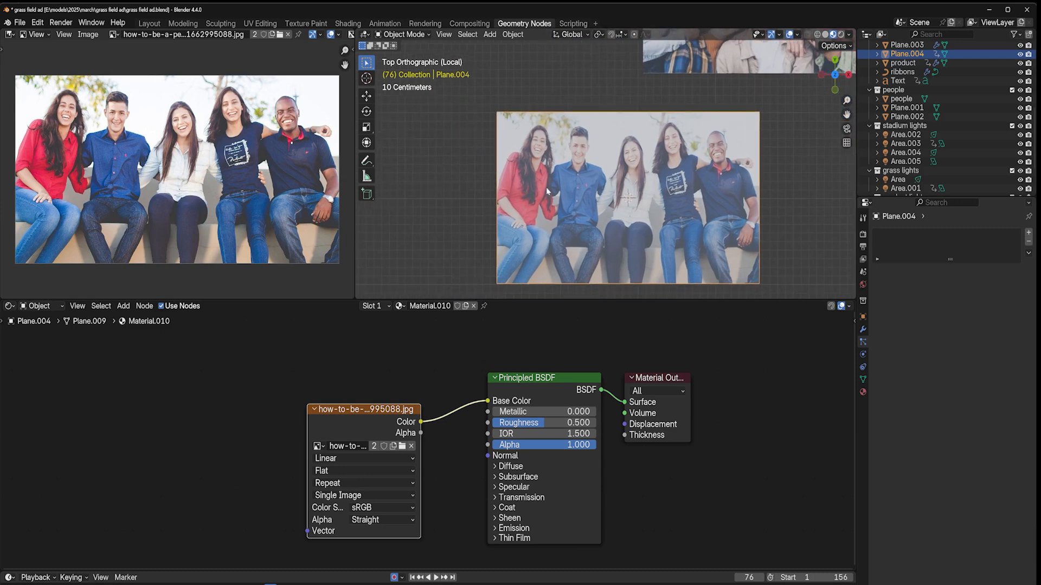
Move the image texture node aside and insert a Color Ramp between its Color output and the Base Color
key(g)
click(249, 358)
key(shift+a)
text(ramp)
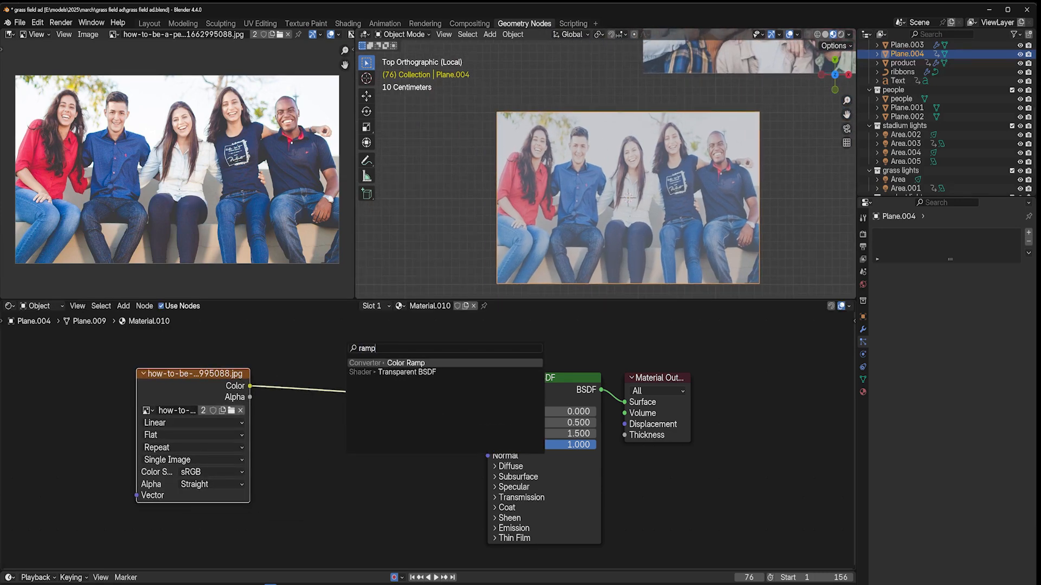
key(Return)
click(378, 382)
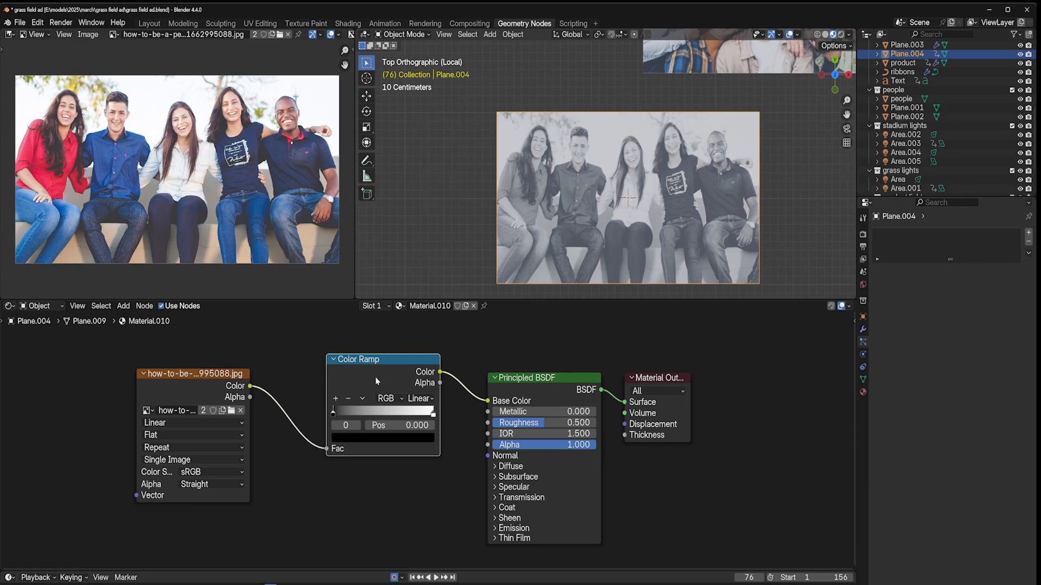
Gather the Color Ramp's stops near the bright end, with the white stop at 0.942, and lower the Principled BSDF node
drag(333, 411, 430, 414)
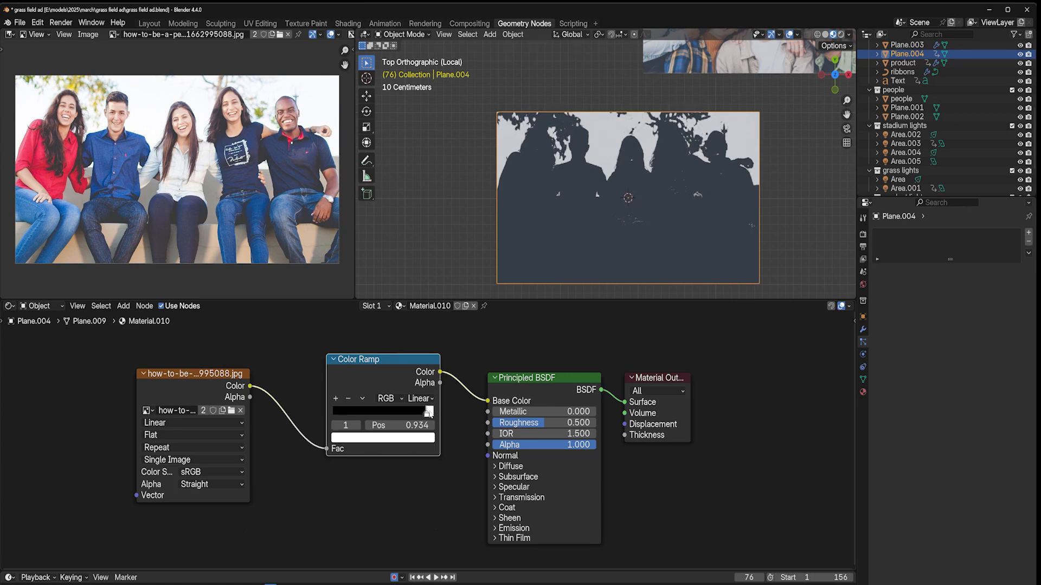
drag(518, 386, 525, 435)
key(shift+a)
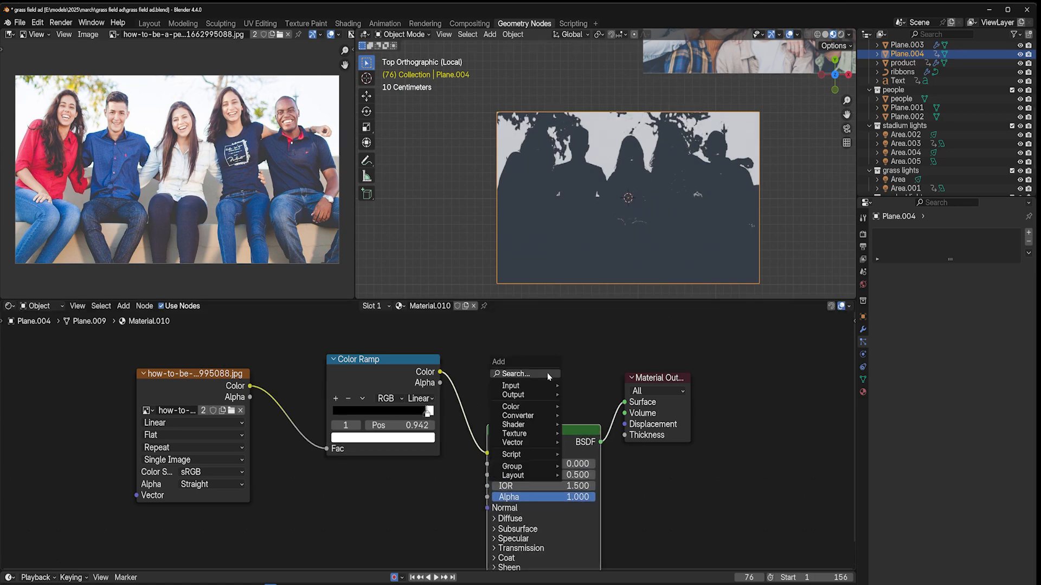
click(548, 374)
text(tras)
key(Escape)
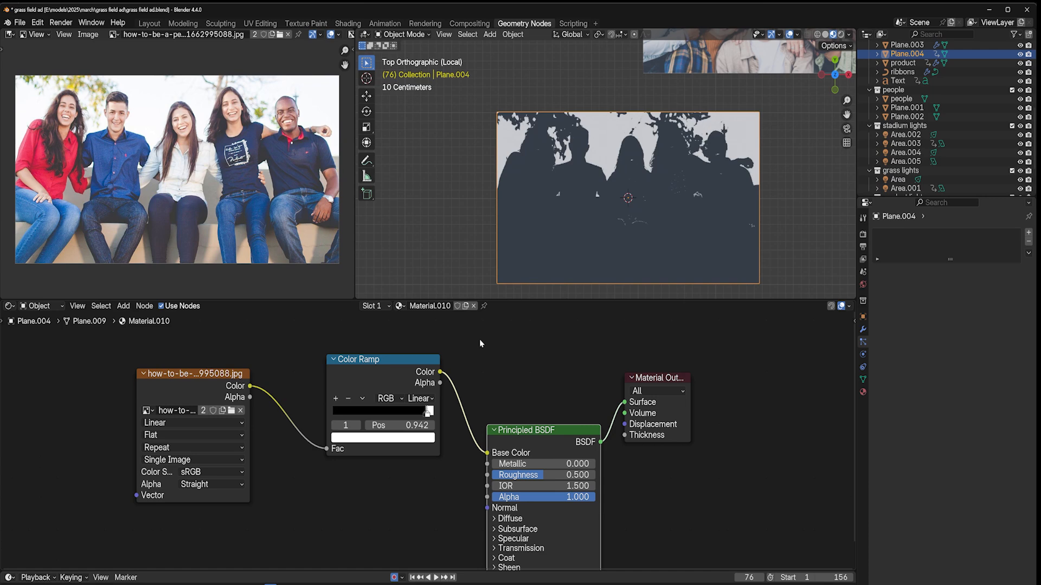
Connect the Color Ramp's Color to the shader's Alpha and the image texture's Color directly to Base Color
drag(412, 384, 366, 473)
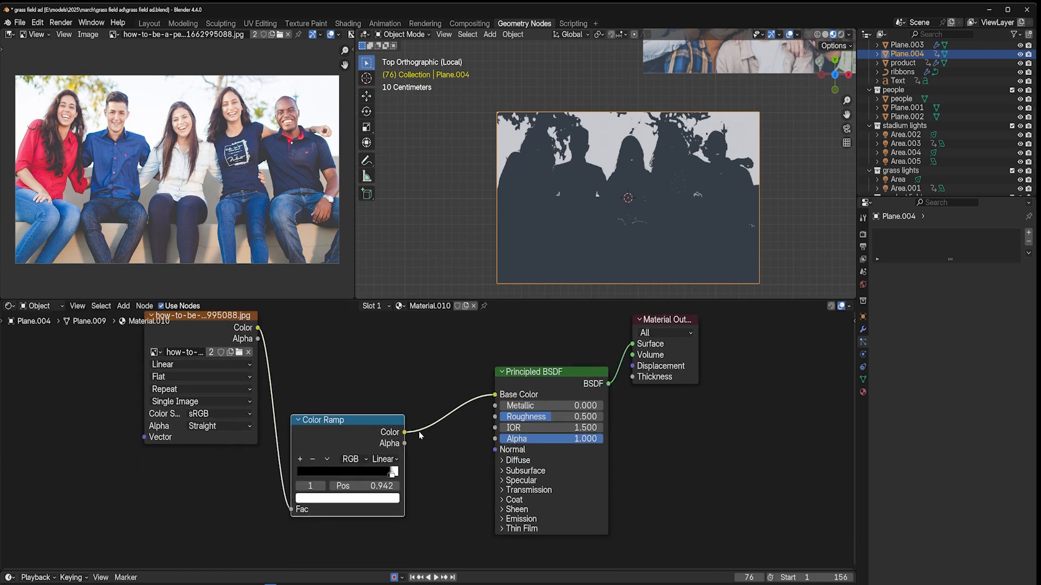
drag(490, 451, 495, 439)
drag(244, 320, 263, 364)
drag(251, 360, 495, 395)
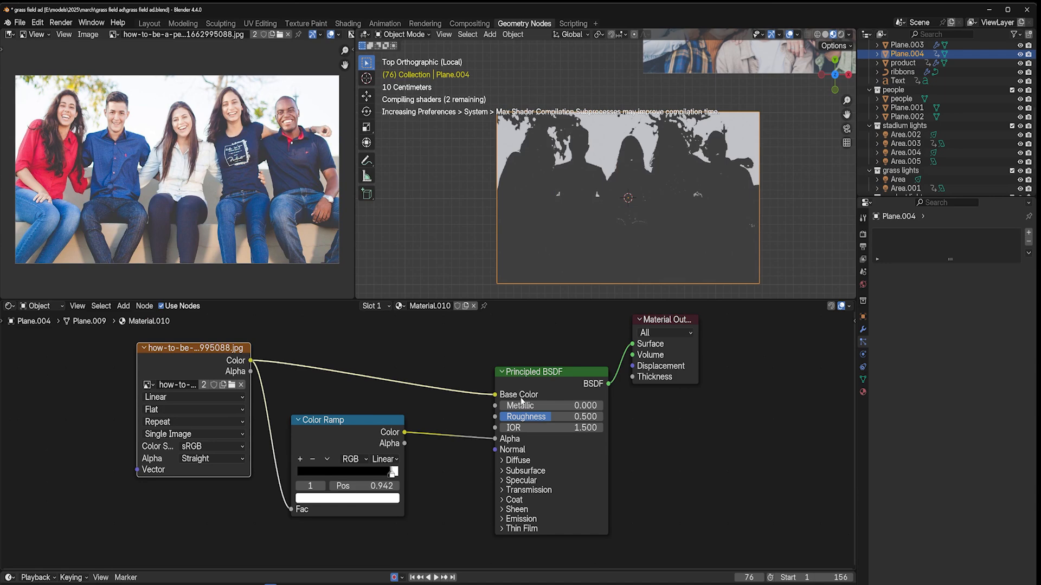
Insert an Invert Color node between the Color Ramp's Color output and the Principled BSDF's Alpha
middle_drag(477, 444, 528, 411)
drag(429, 390, 417, 429)
key(shift+a)
click(465, 369)
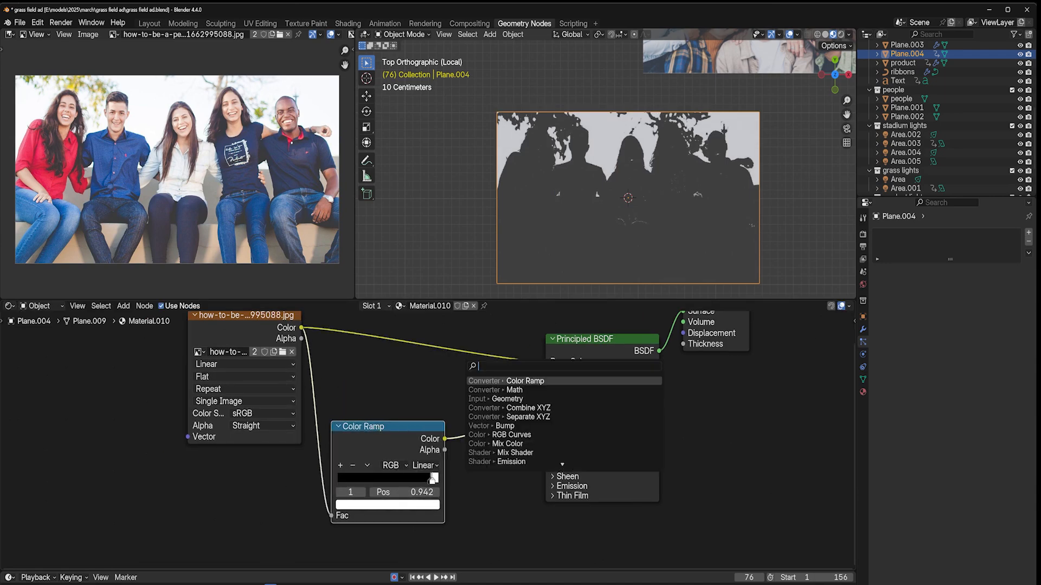
text(inv)
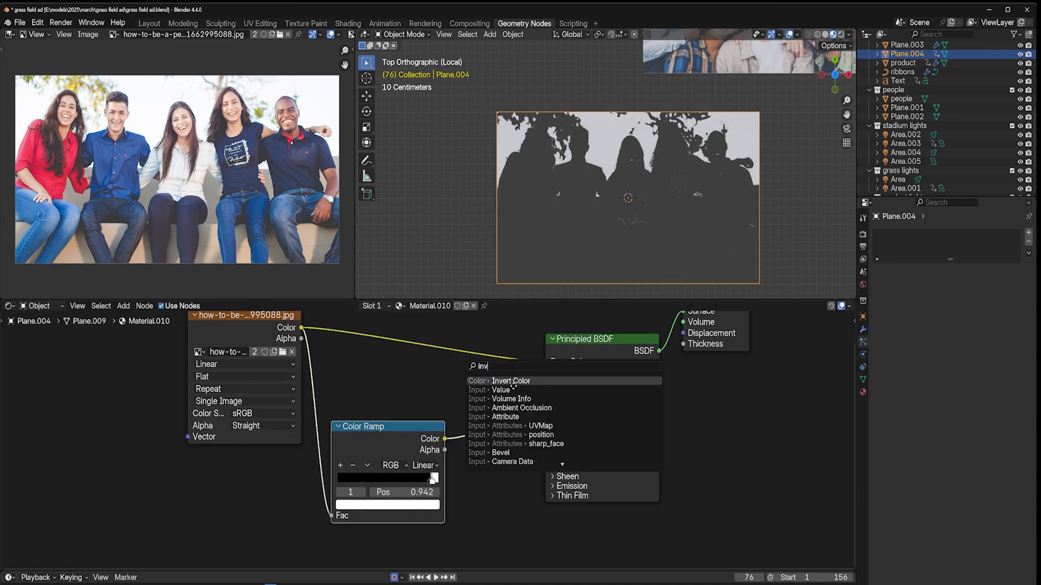
key(Return)
click(516, 355)
Set the Color Ramp's black stop to 0.798 and examine the masked people plane up close and from several angles
middle_drag(649, 197, 532, 163)
scroll(591, 132, up, 4)
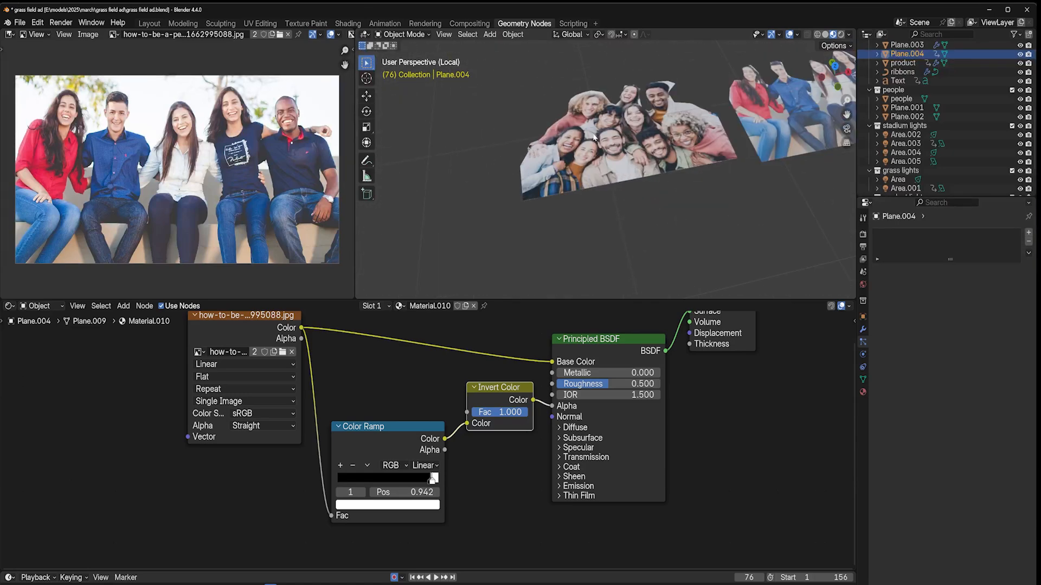
key(KP_Decimal)
scroll(567, 172, up, 6)
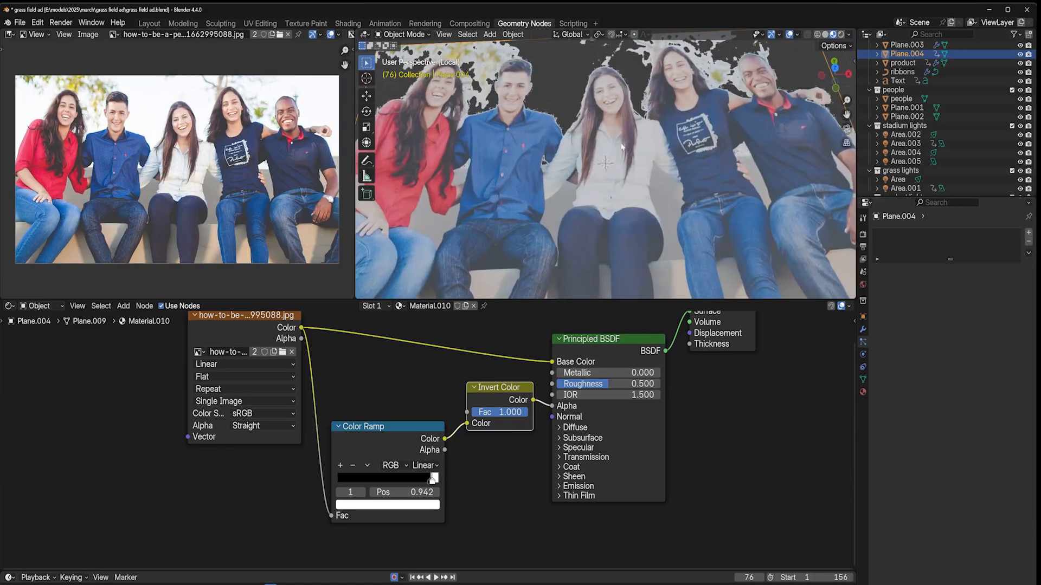
middle_drag(620, 143, 573, 122)
scroll(636, 136, down, 4)
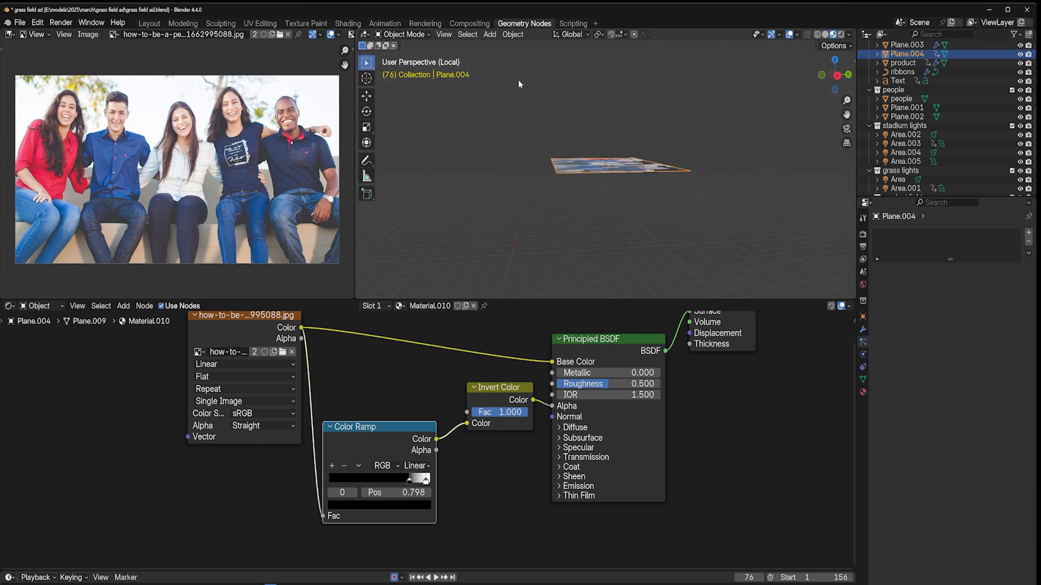
middle_drag(518, 81, 600, 136)
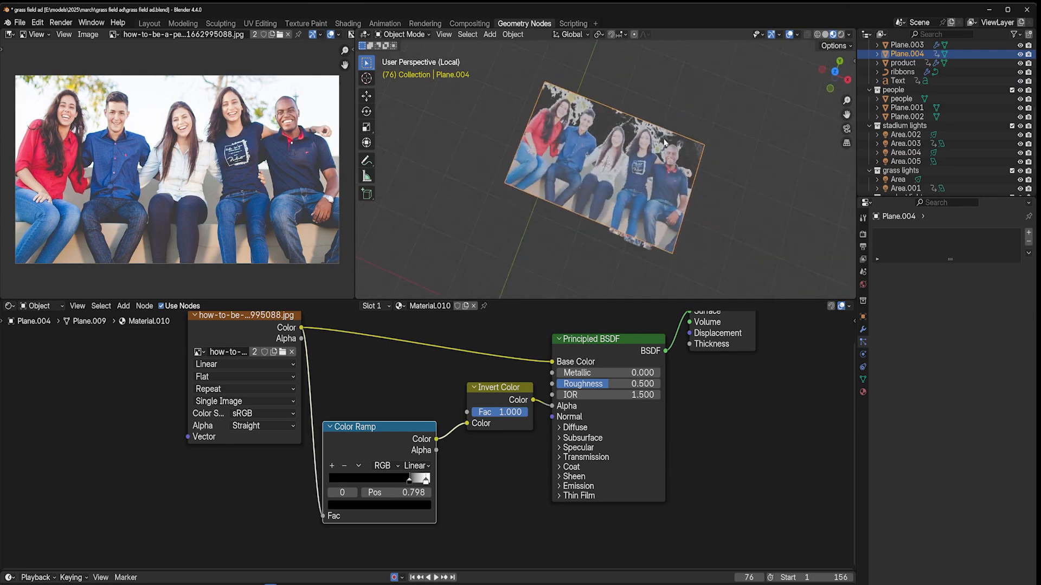
Duplicate the masked people plane twice so that the copies overlap the original
middle_drag(665, 142, 703, 146)
key(shift+d)
click(620, 132)
key(shift+d)
click(576, 93)
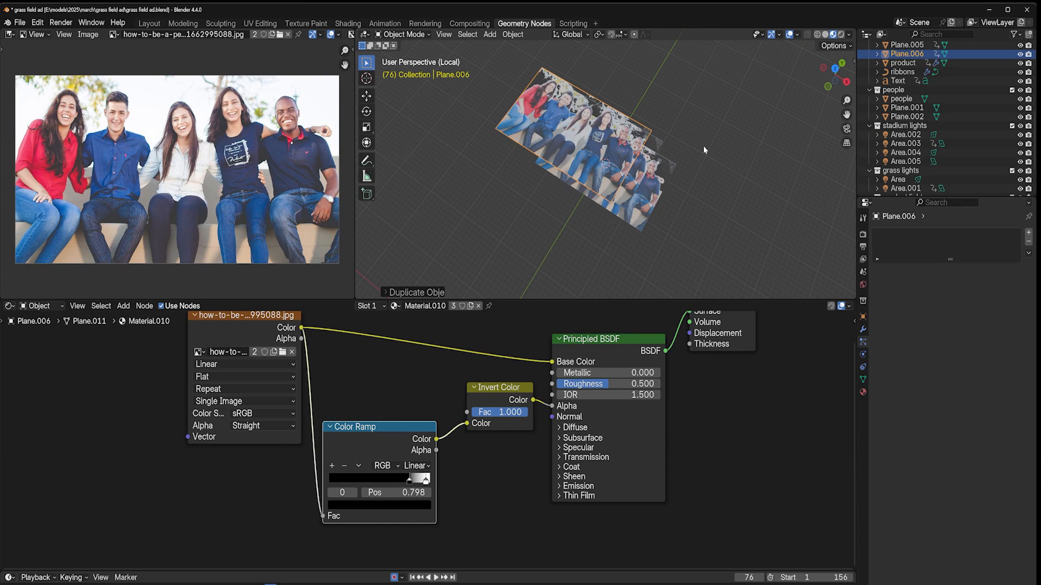
Delete the masked people plane and both of its copies, and leave local view to return to the full stadium scene
key(a)
key(x)
click(710, 233)
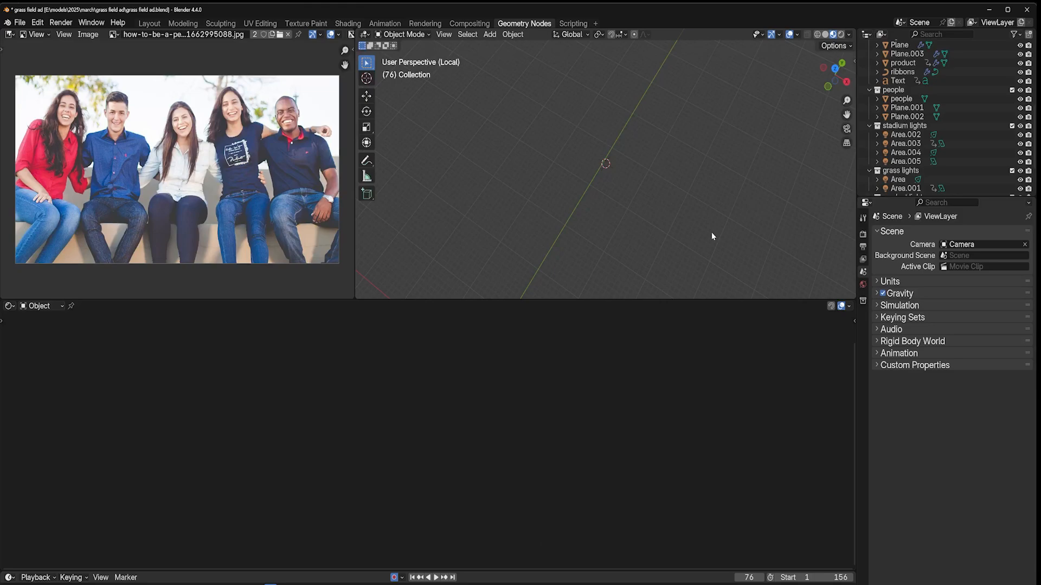
key(KP_Divide)
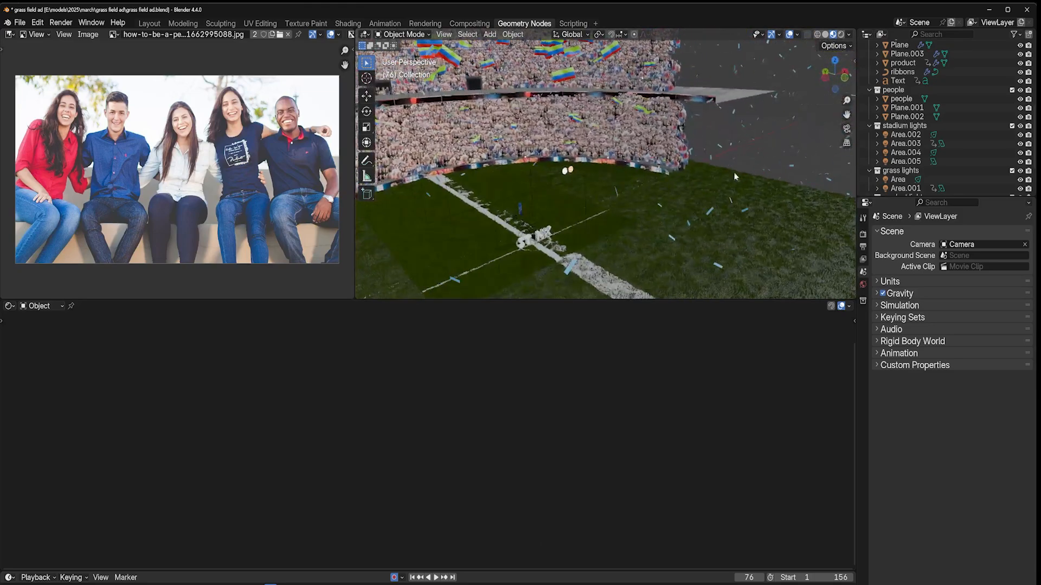
Select the upper crowd stand and open the Cycles Light Paths settings to review the Transparent bounces limit
middle_drag(734, 177, 680, 200)
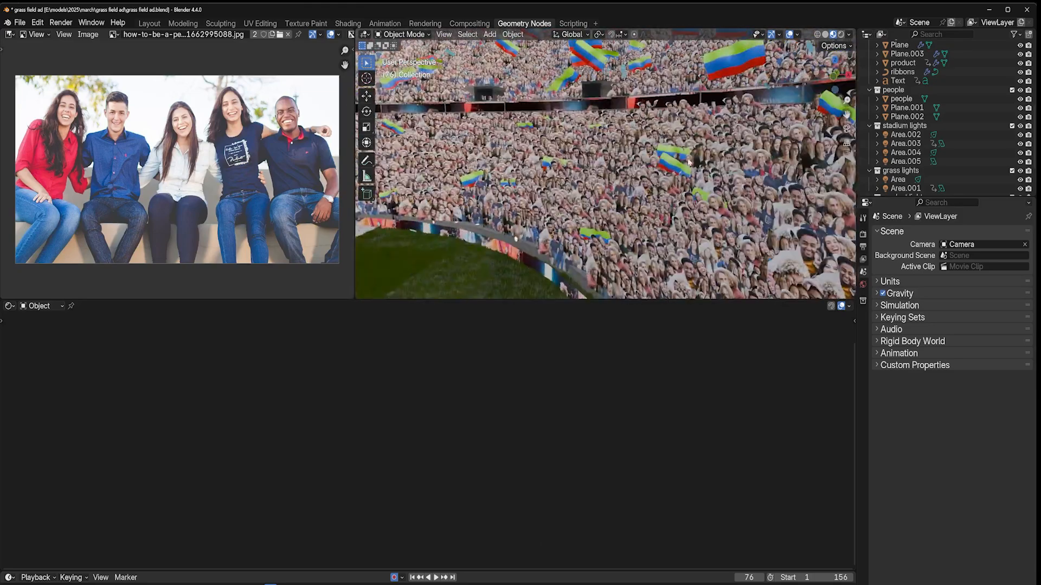
middle_drag(688, 161, 665, 200)
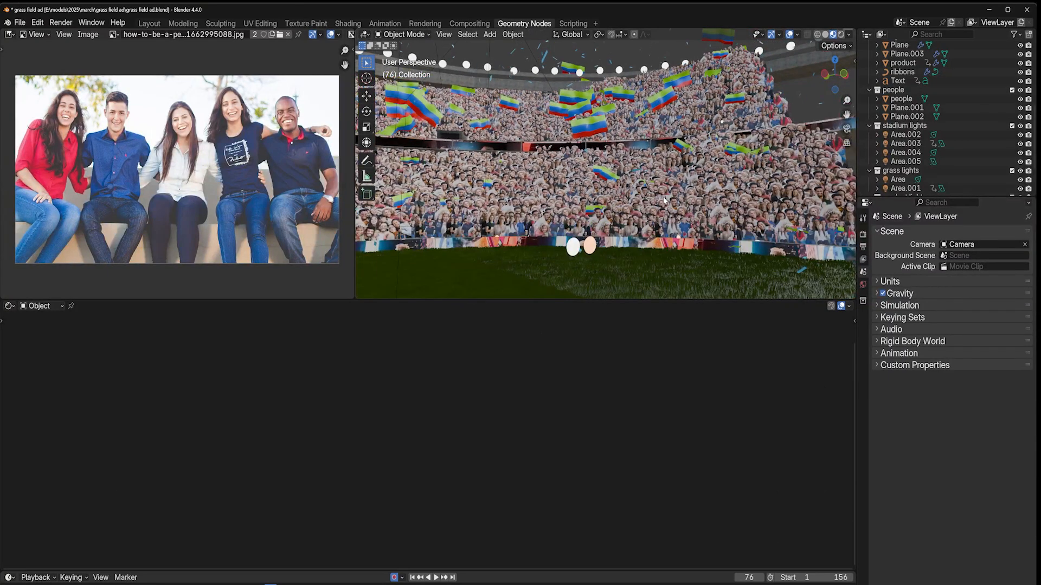
click(738, 124)
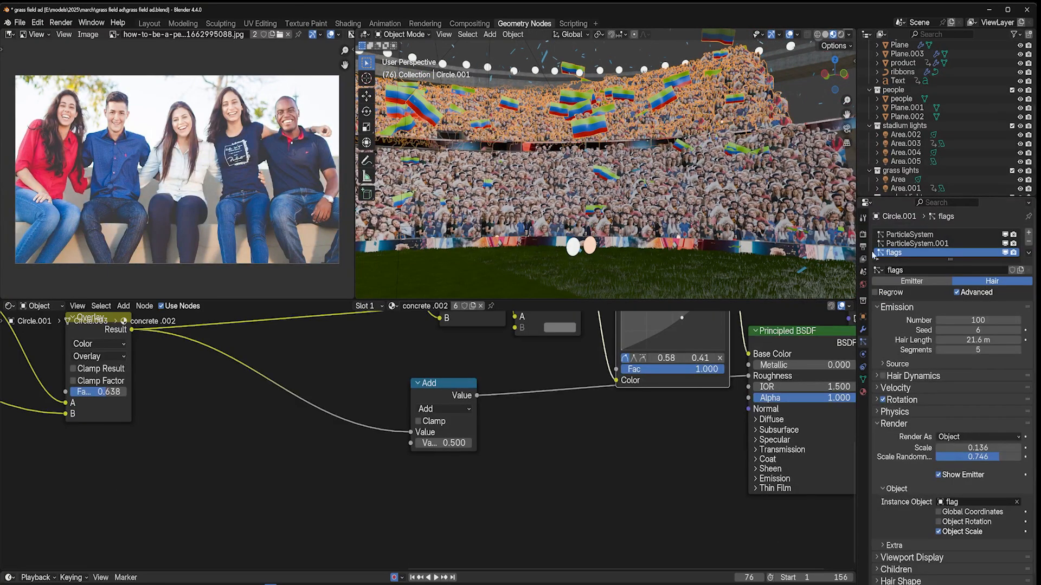
click(864, 234)
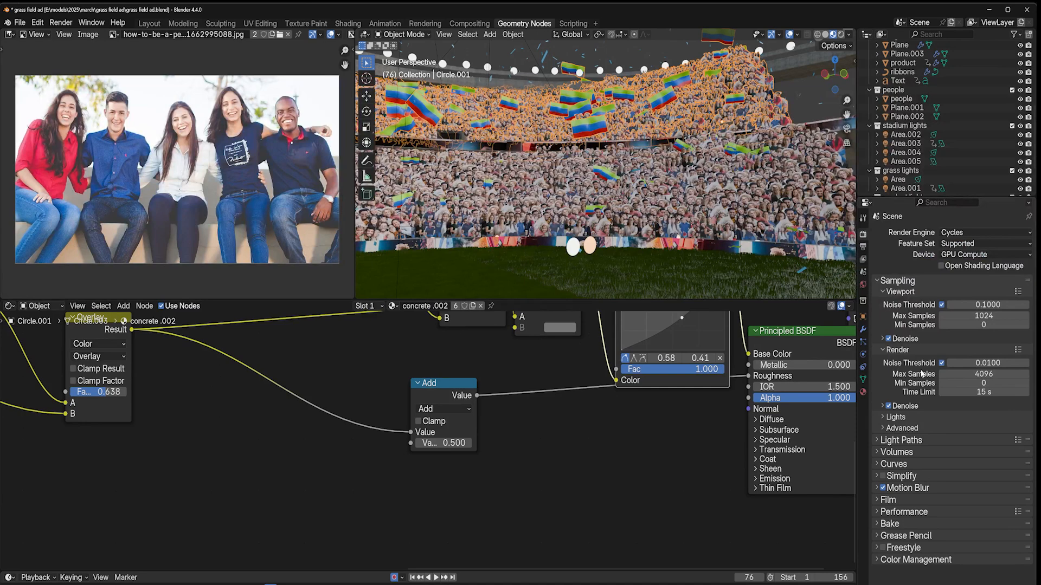
click(957, 417)
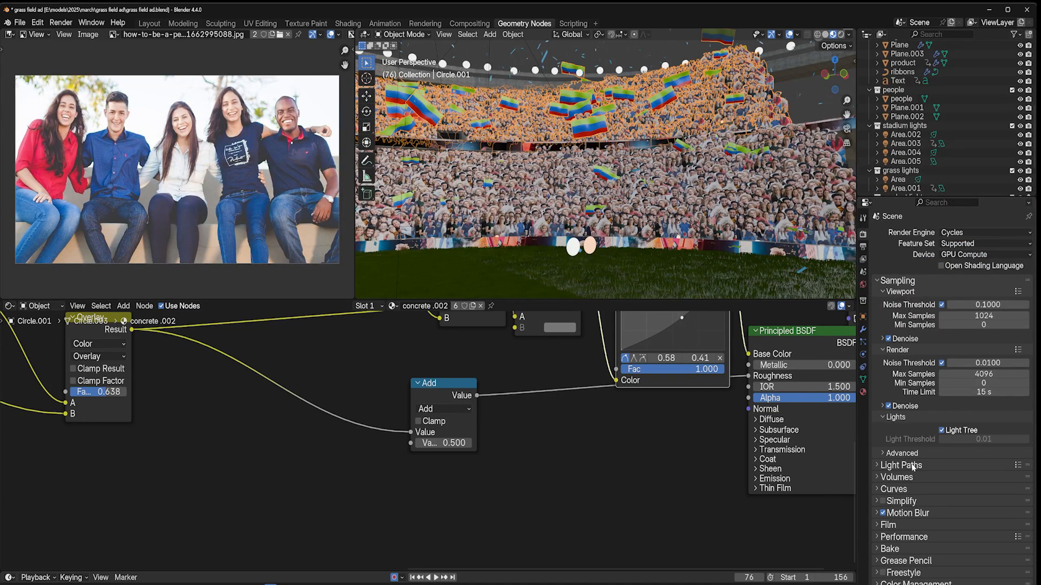
click(955, 465)
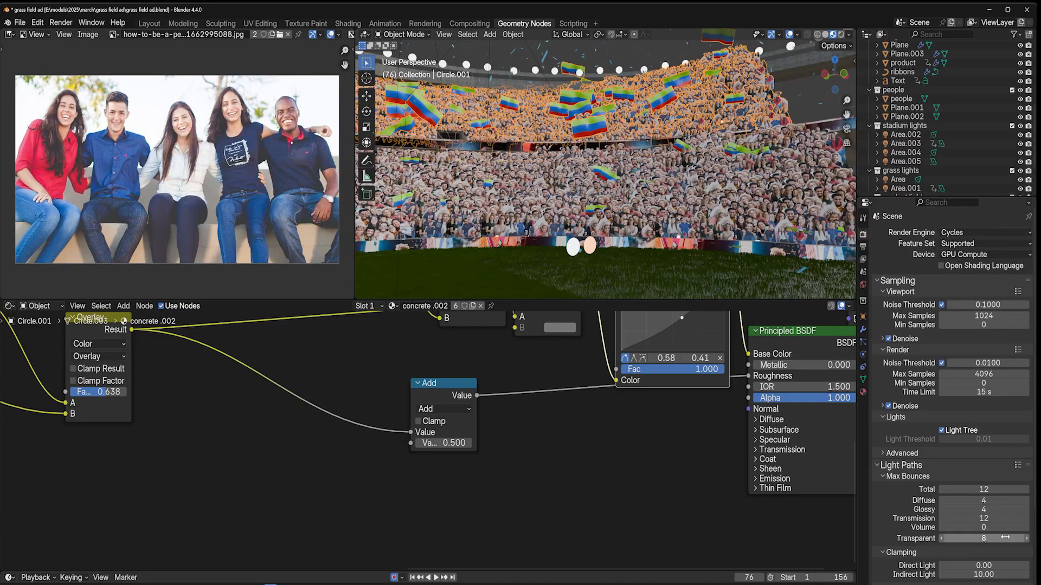
Examine the stadium crowd from several angles, including the scene camera's view and an overview of the stands
middle_drag(700, 173, 663, 150)
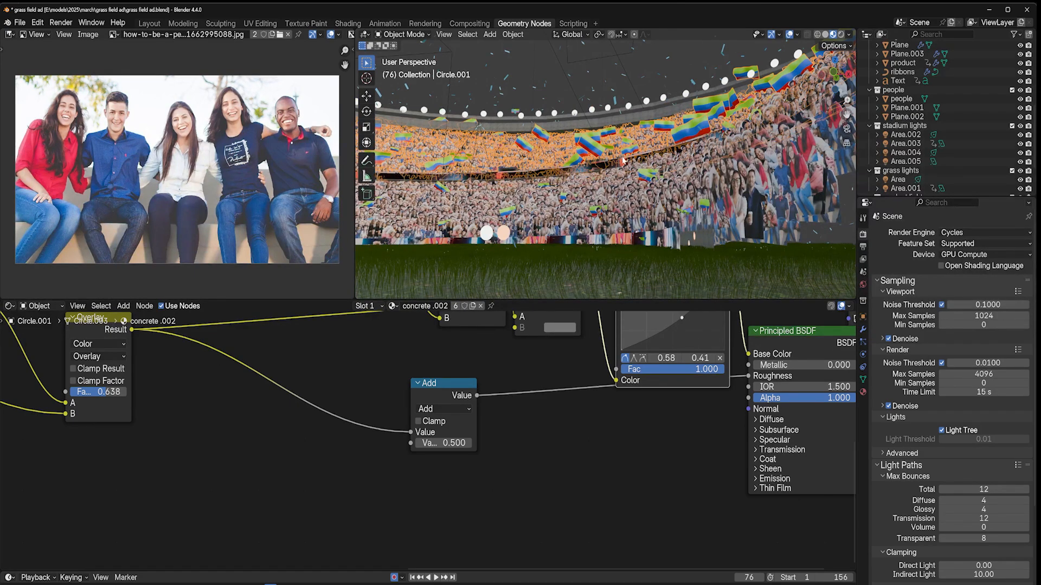
key(KP_0)
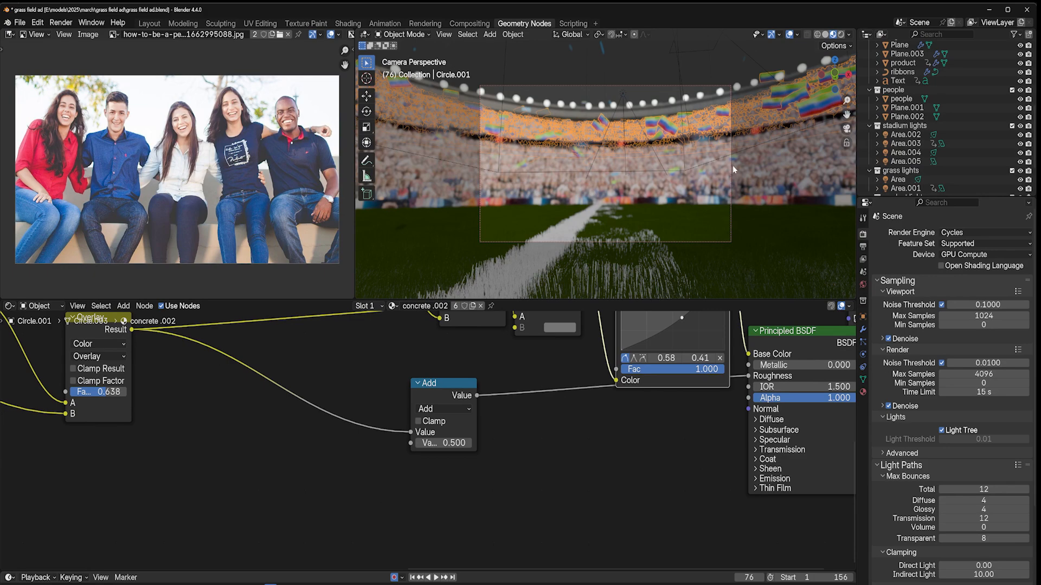
middle_drag(685, 171, 648, 146)
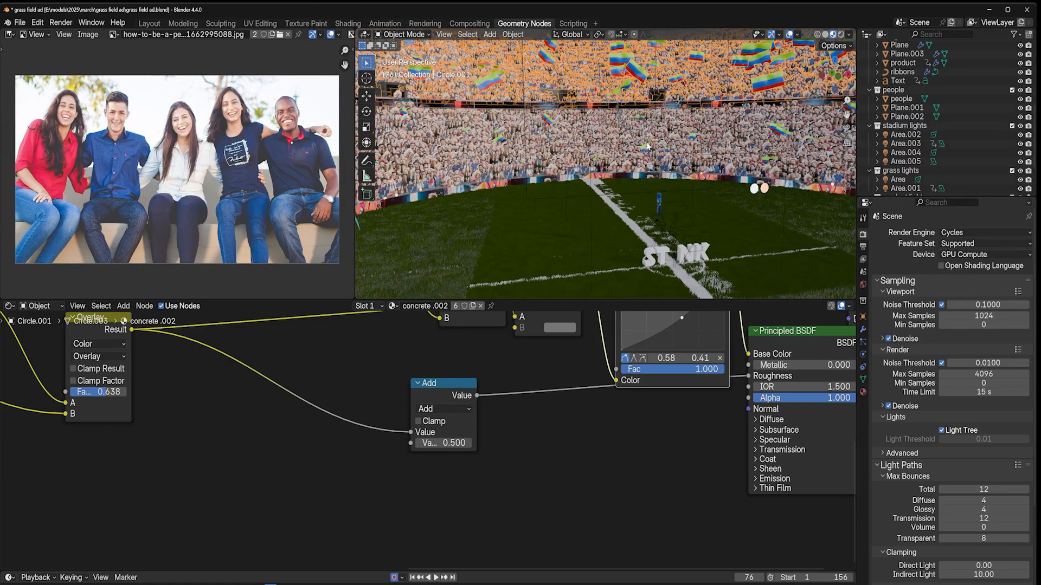
scroll(670, 186, down, 3)
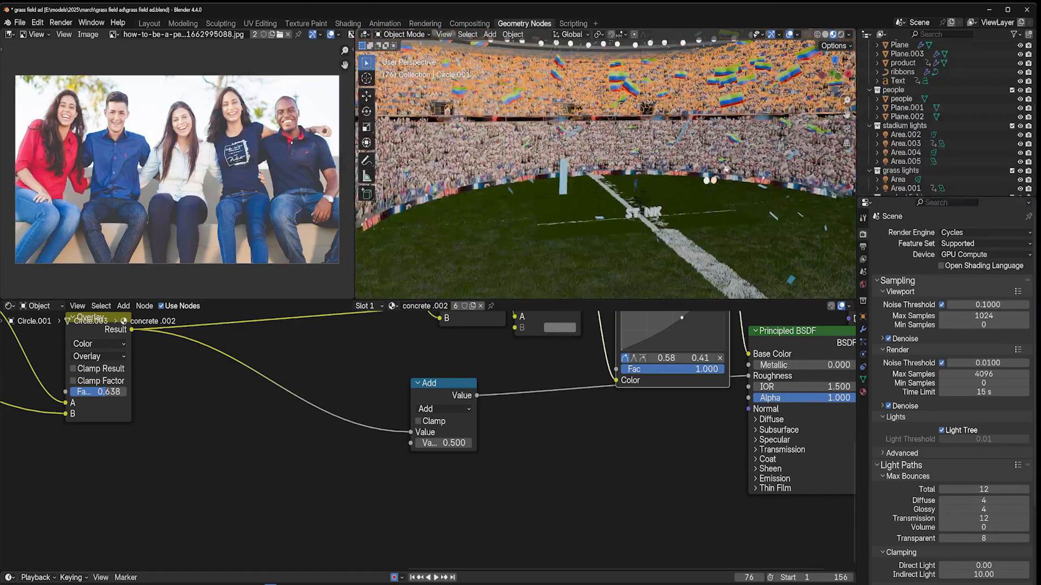
scroll(726, 170, down, 8)
middle_drag(816, 209, 818, 241)
scroll(819, 245, up, 10)
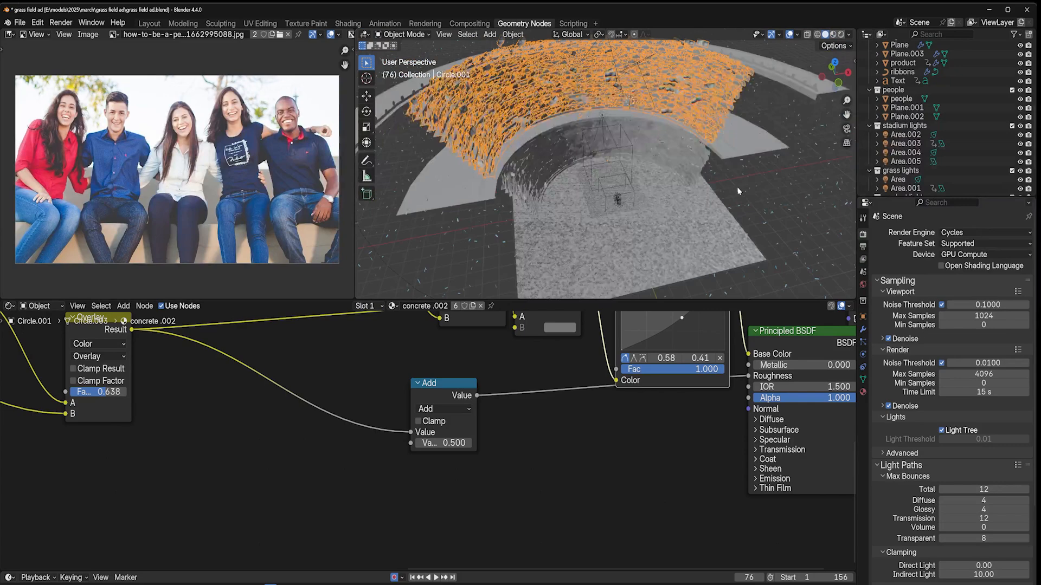
Select people, Plane.001 and Plane.002 in the people collection, frame them, and view the stadium crowd in material preview shading
scroll(902, 154, down, 3)
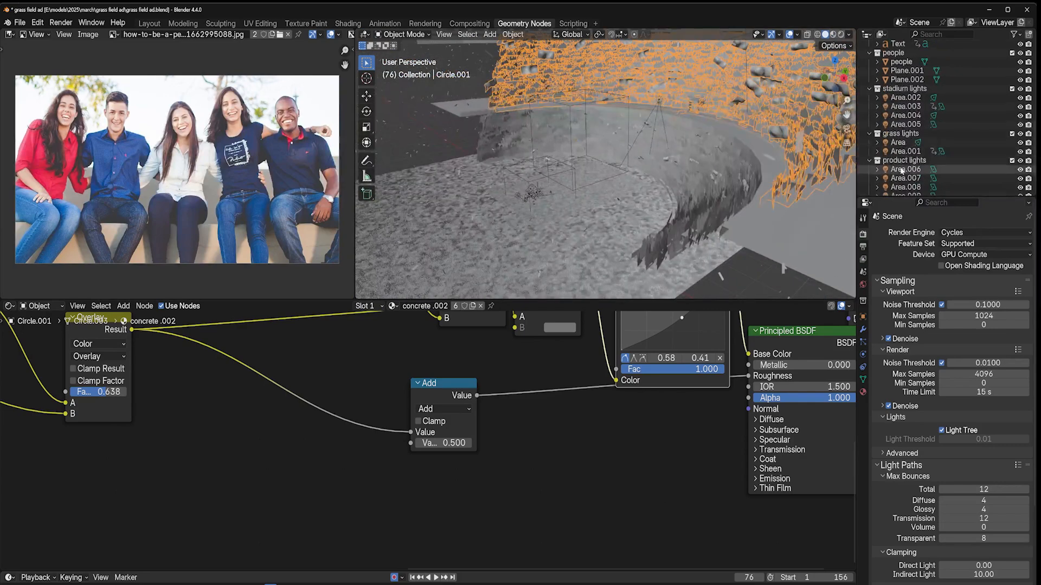
scroll(903, 157, up, 3)
scroll(904, 122, up, 1)
click(901, 118)
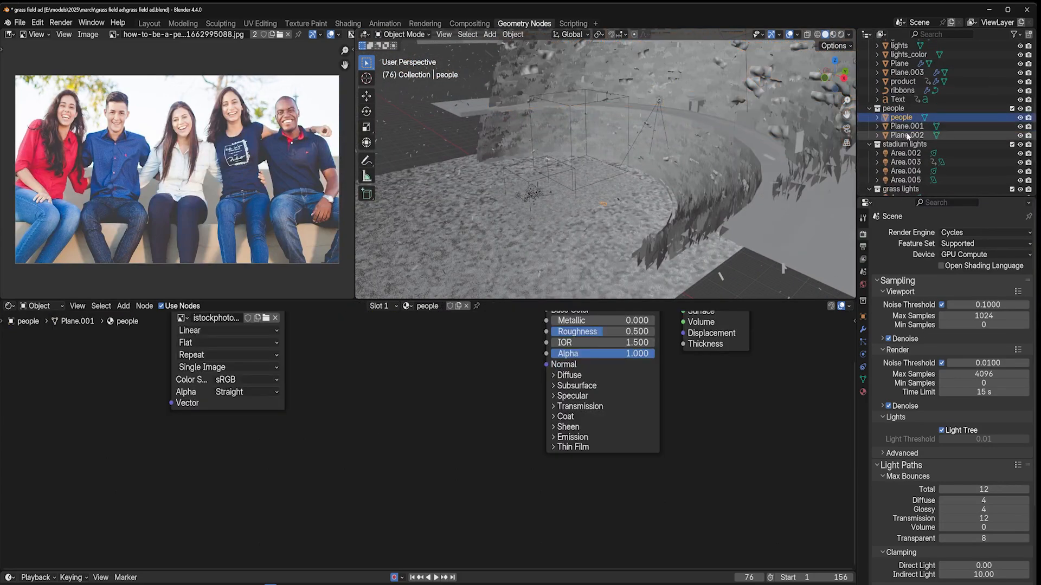
shift+click(909, 135)
key(KP_Decimal)
middle_drag(709, 232, 738, 217)
scroll(738, 217, down, 2)
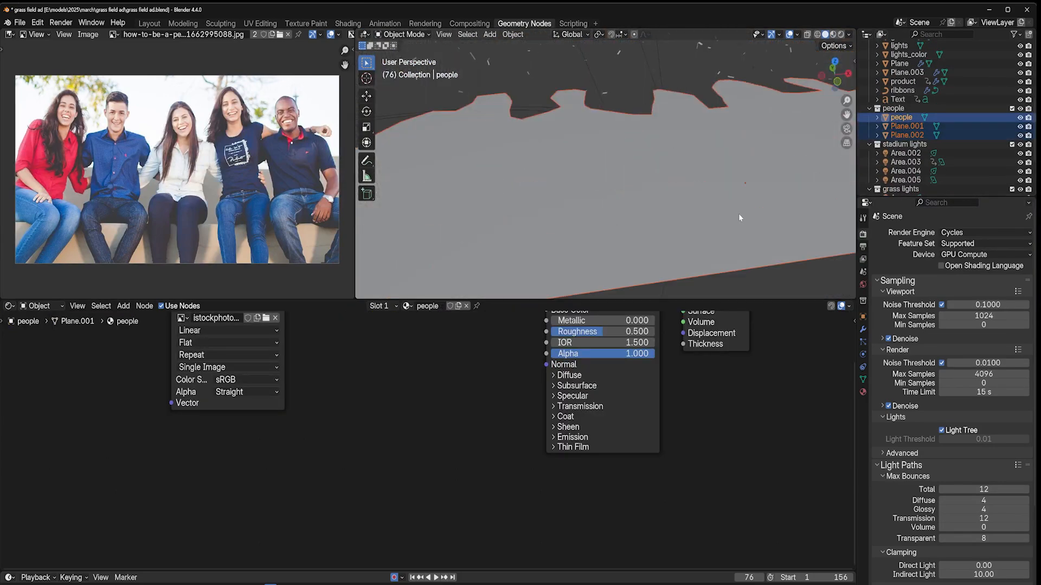
click(833, 34)
mouse_move(785, 64)
middle_down()
mouse_move(727, 79)
mouse_move(637, 167)
mouse_move(705, 105)
mouse_move(624, 93)
mouse_move(595, 194)
middle_up()
scroll(693, 103, down, 8)
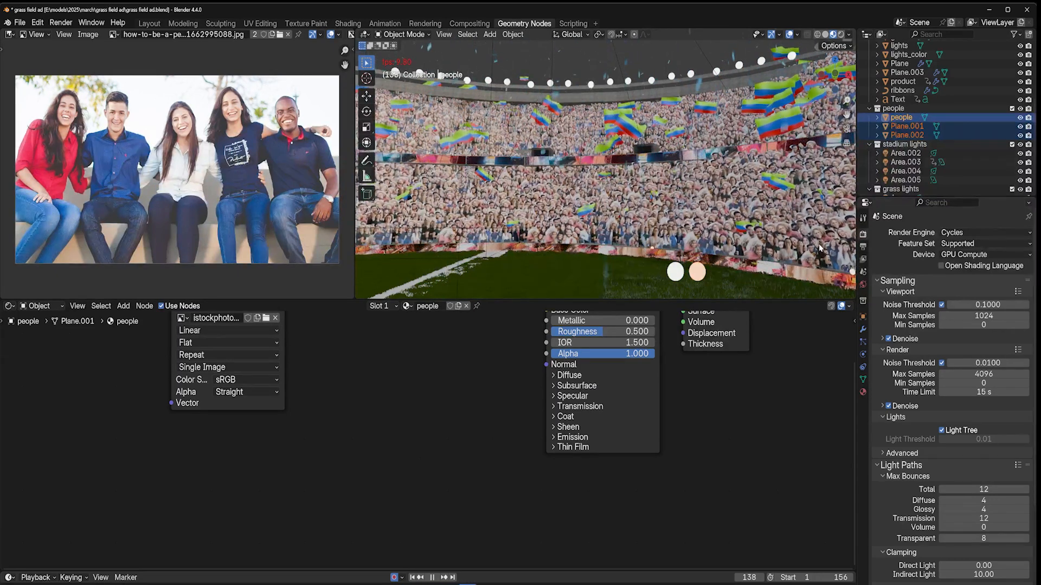
Stop the animation playback, isolate the lower stand object Circle and examine its people particle system settings and crowd
click(863, 341)
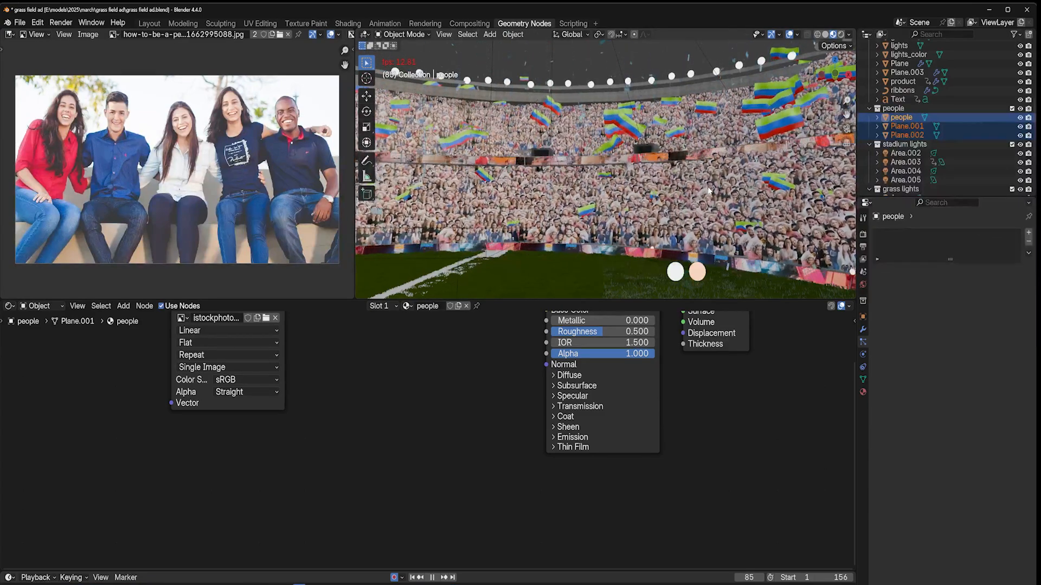
key(space)
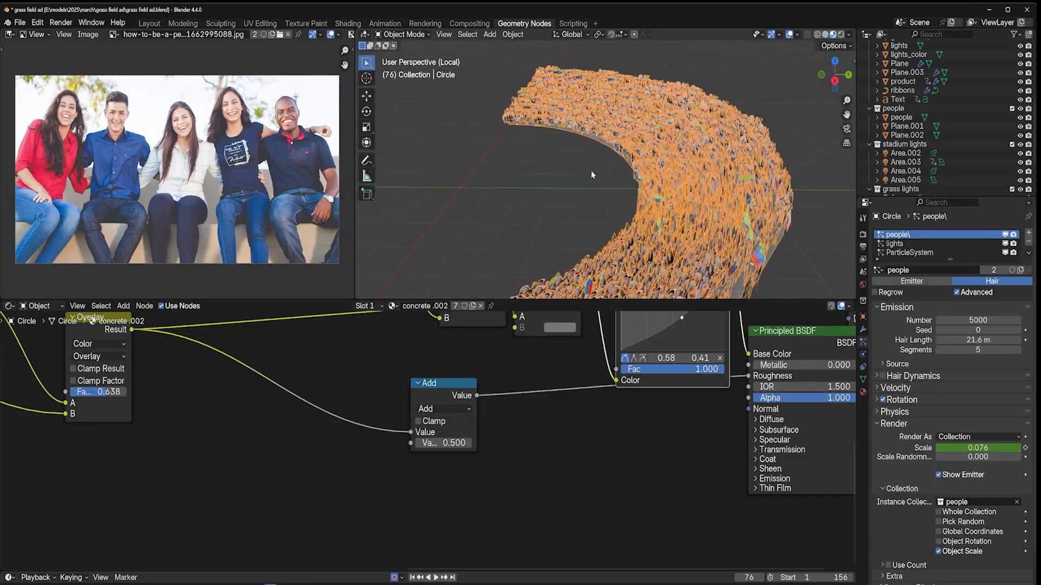
click(591, 174)
middle_drag(591, 175, 775, 132)
middle_drag(708, 141, 662, 162)
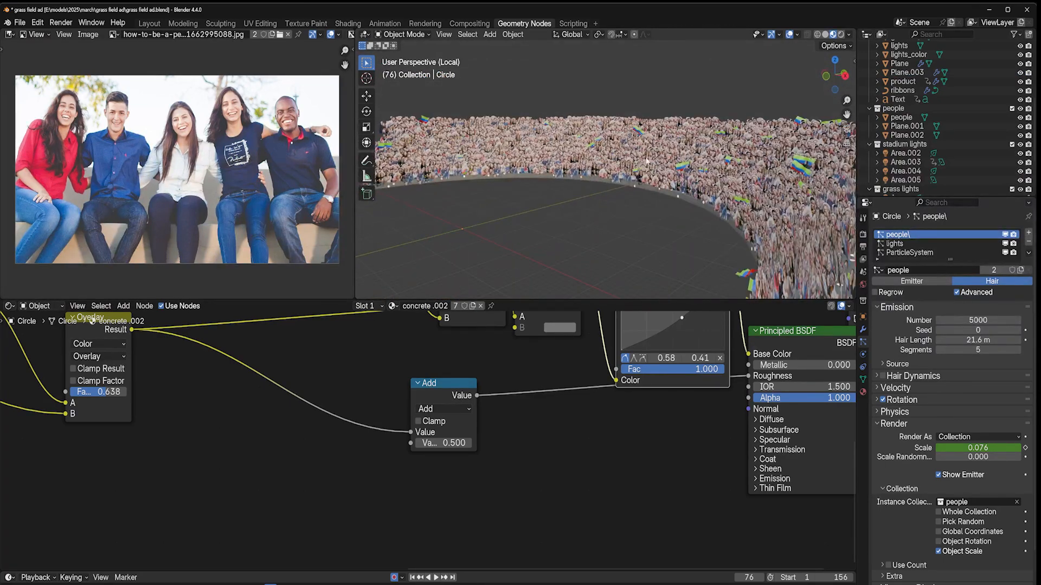
Turn off viewport display of Circle's ParticleSystem, ParticleSystem.001 and Array modifiers to expose the single base step of the stand
click(863, 330)
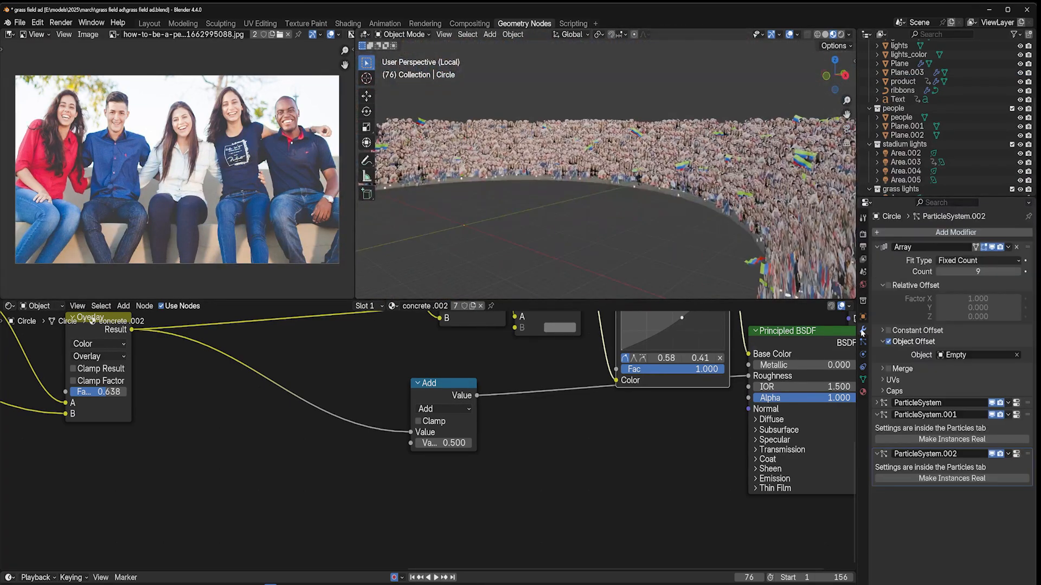
click(878, 247)
drag(992, 259, 991, 274)
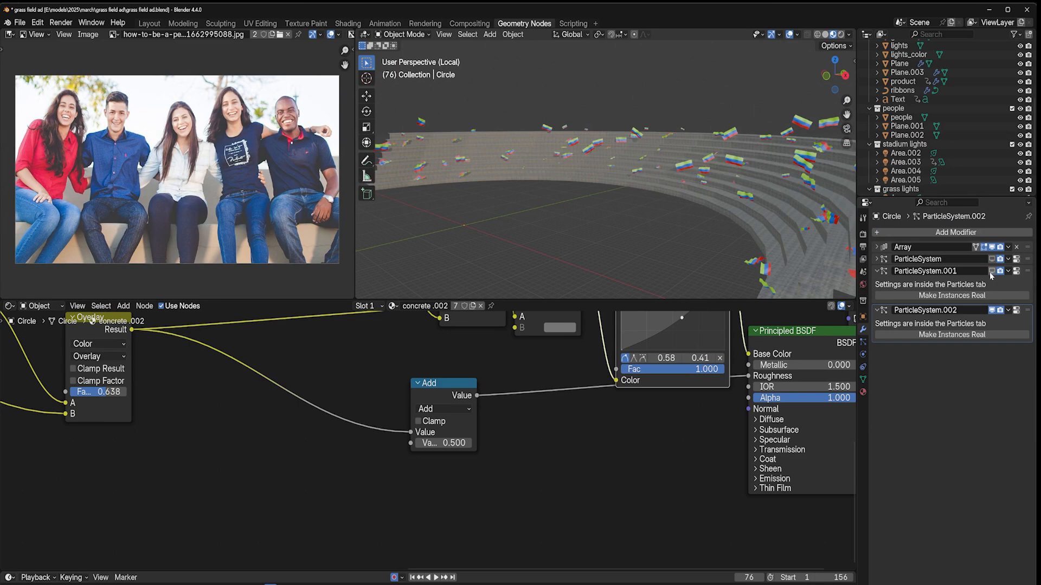
click(992, 247)
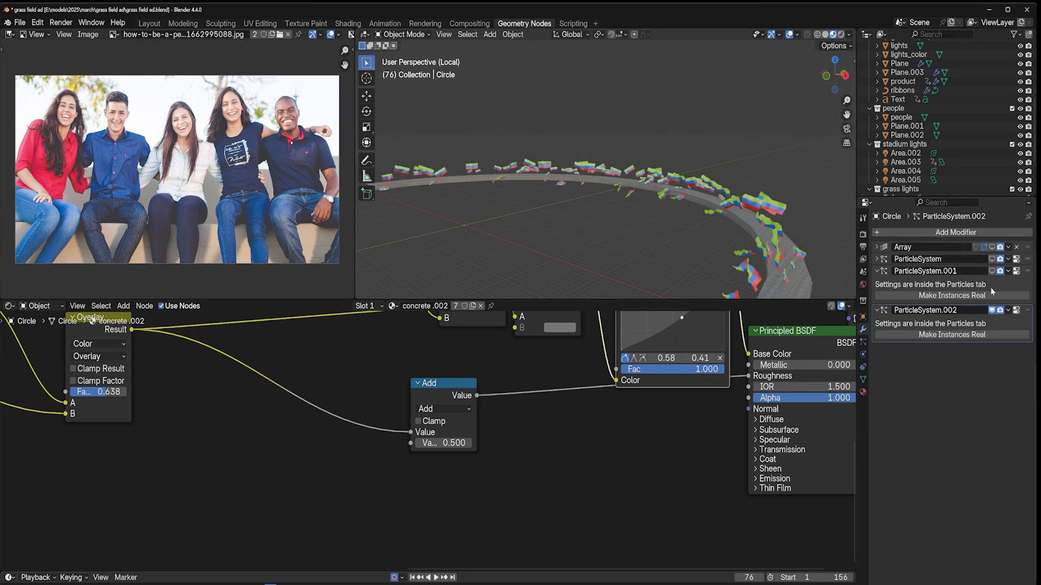
Turn off viewport display of ParticleSystem.002, turn the Array modifier's display back on, and expand the Array settings on Circle
click(992, 310)
middle_drag(661, 233, 629, 197)
click(992, 247)
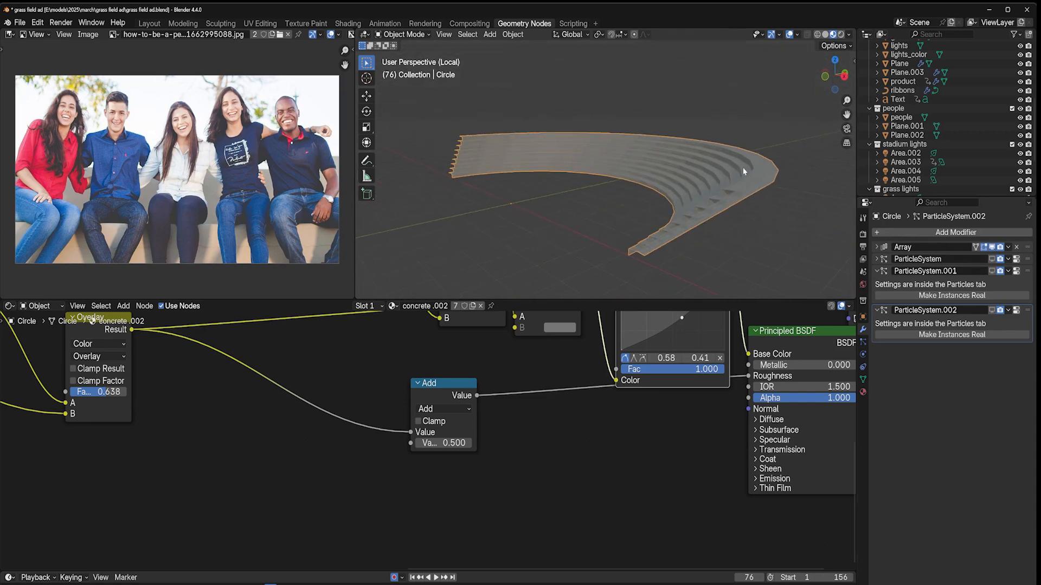
middle_drag(744, 172, 586, 219)
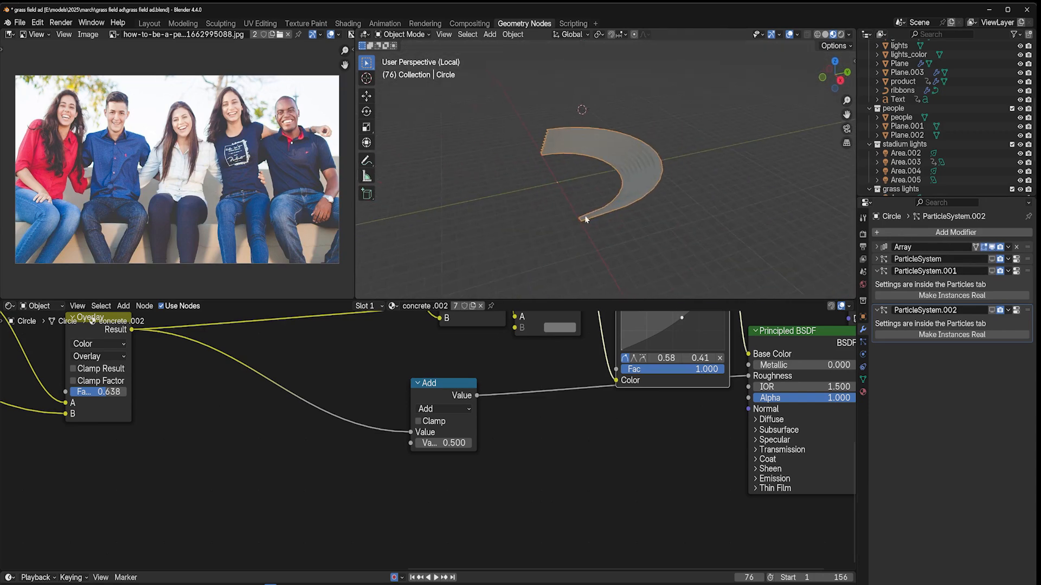
click(875, 247)
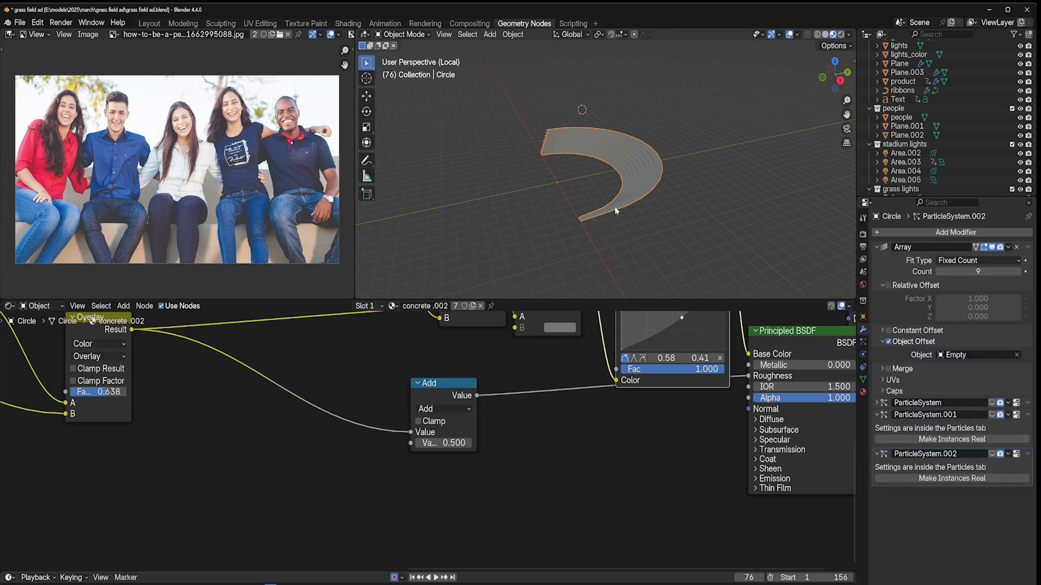
Place the 3D cursor near the middle of the curved stand and add a cube empty to the scene
middle_drag(616, 211, 577, 210)
shift+right_click(580, 202)
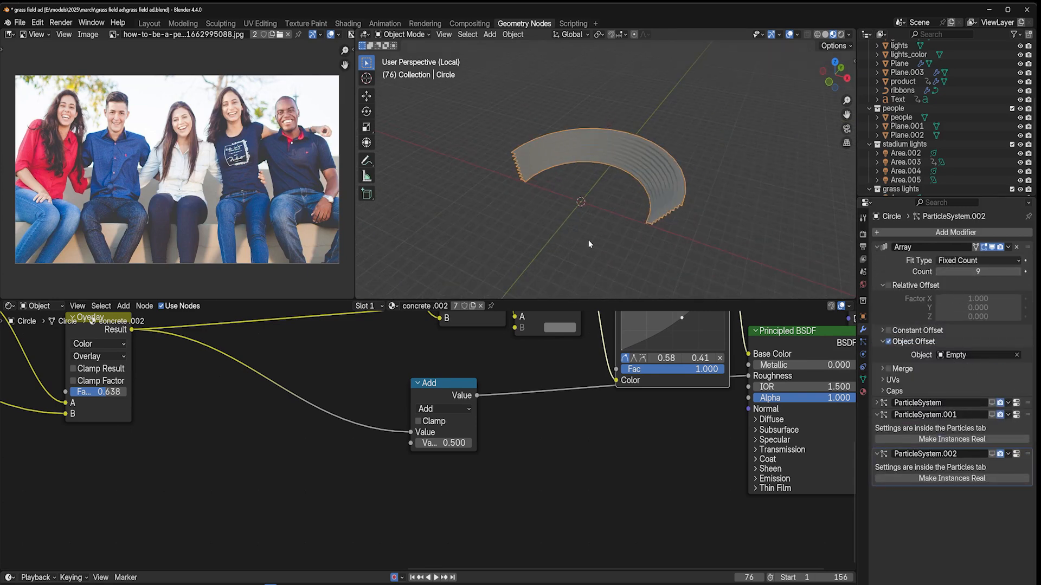
key(shift+a)
mouse_move(580, 337)
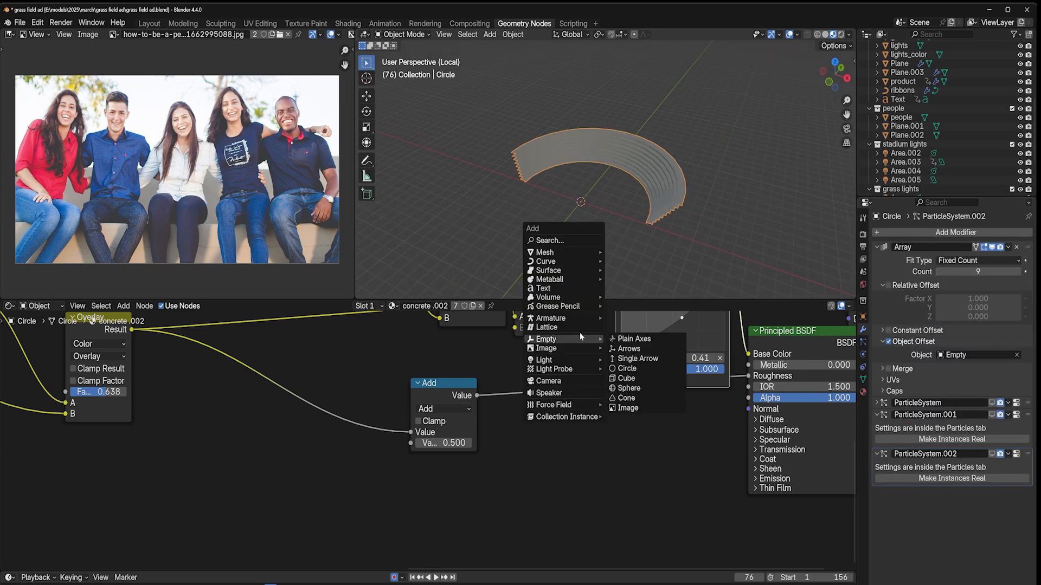
click(626, 377)
middle_drag(737, 175, 708, 129)
scroll(708, 129, up, 5)
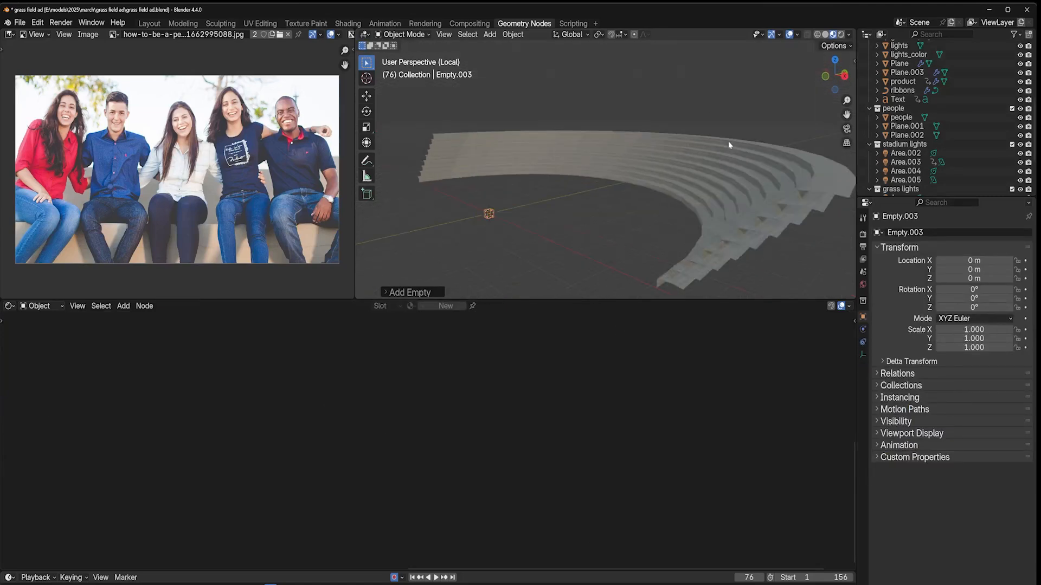
Replace the Object Offset target of Circle's Array modifier with the new cube empty
click(733, 171)
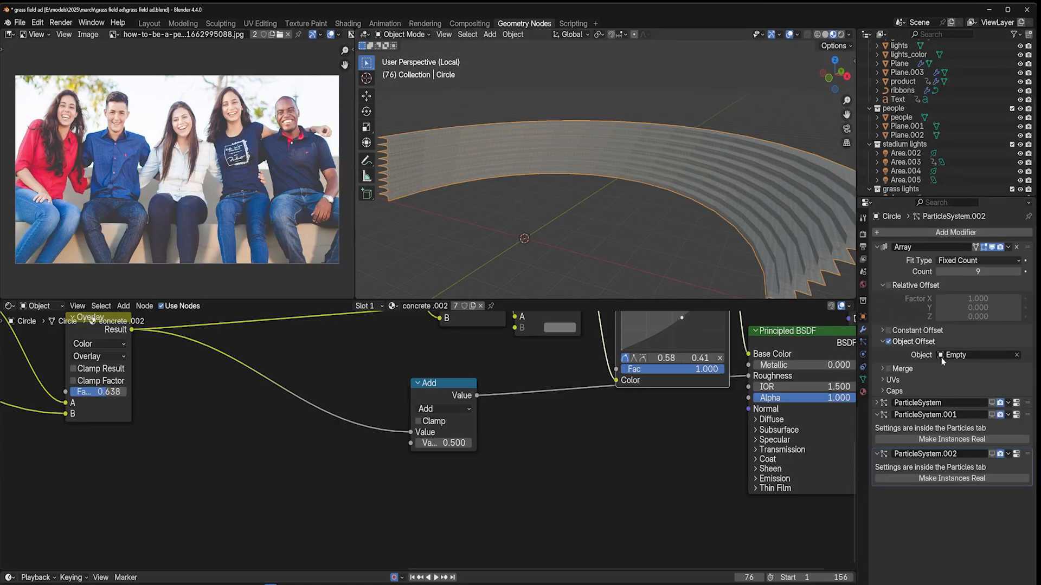
click(1017, 355)
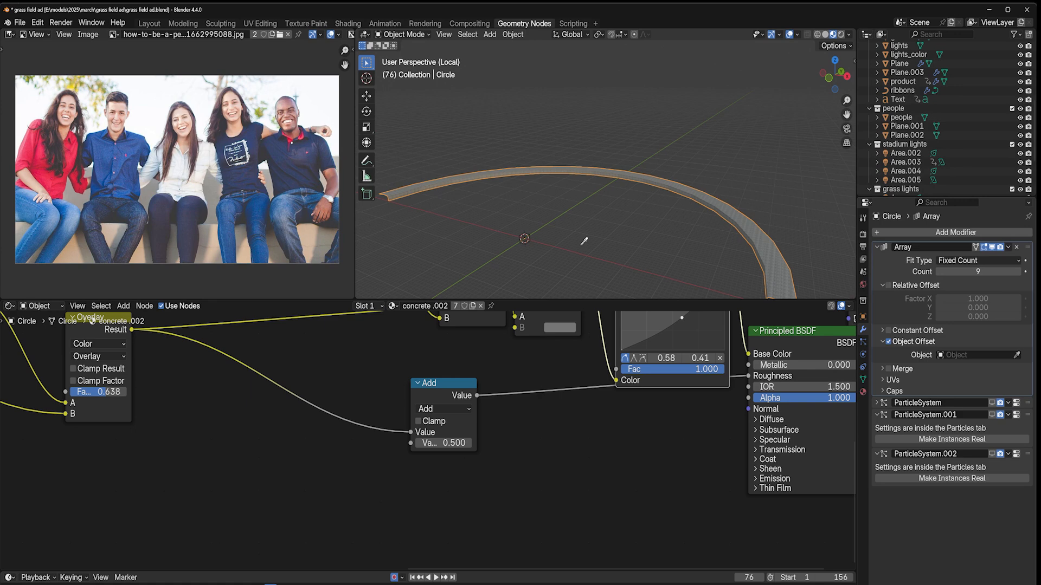
click(524, 238)
Scale the cube empty uniformly to about 1.305 to spread the arrayed stand rows outward
click(523, 237)
key(s)
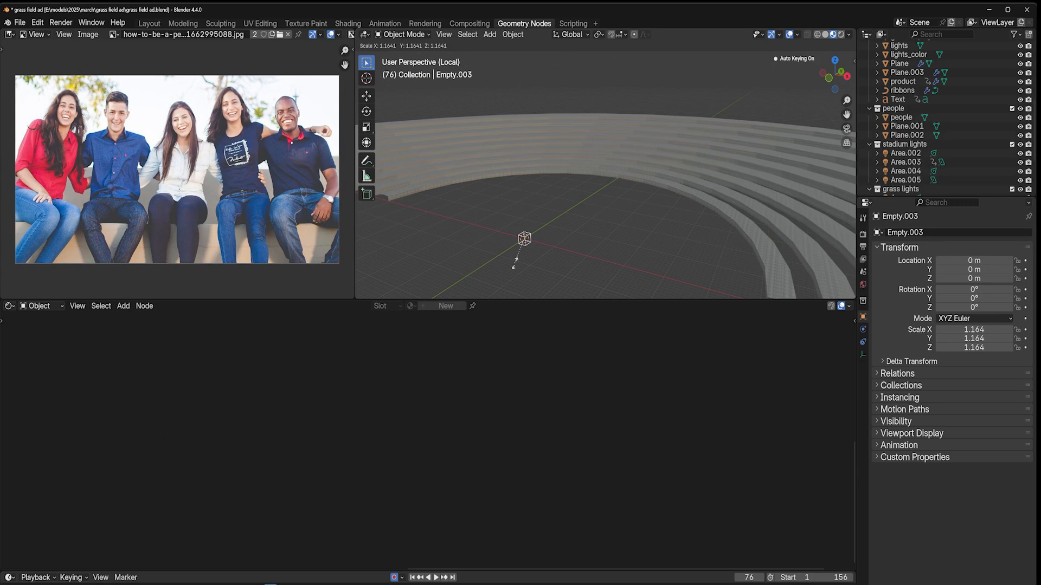
click(545, 228)
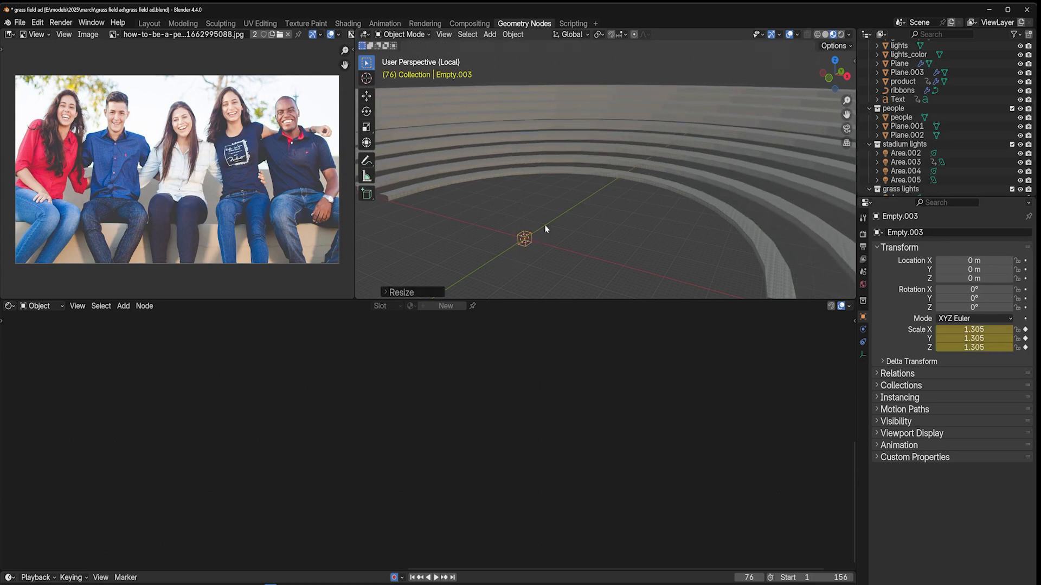
Raise the cube empty about 1.47 m along Z and try shifting it along Y to offset the rows
middle_drag(545, 228, 662, 151)
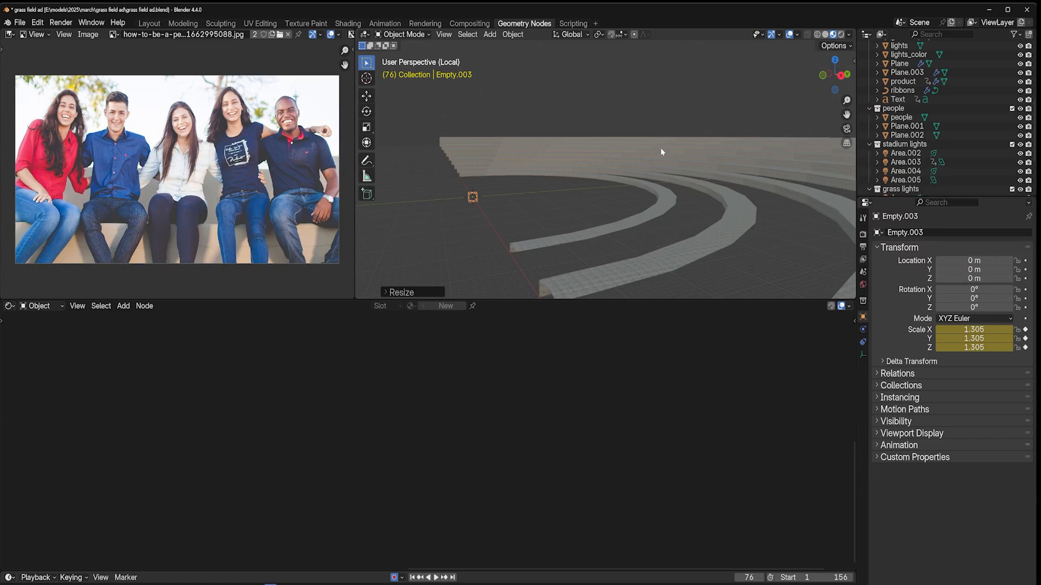
key(g)
key(z)
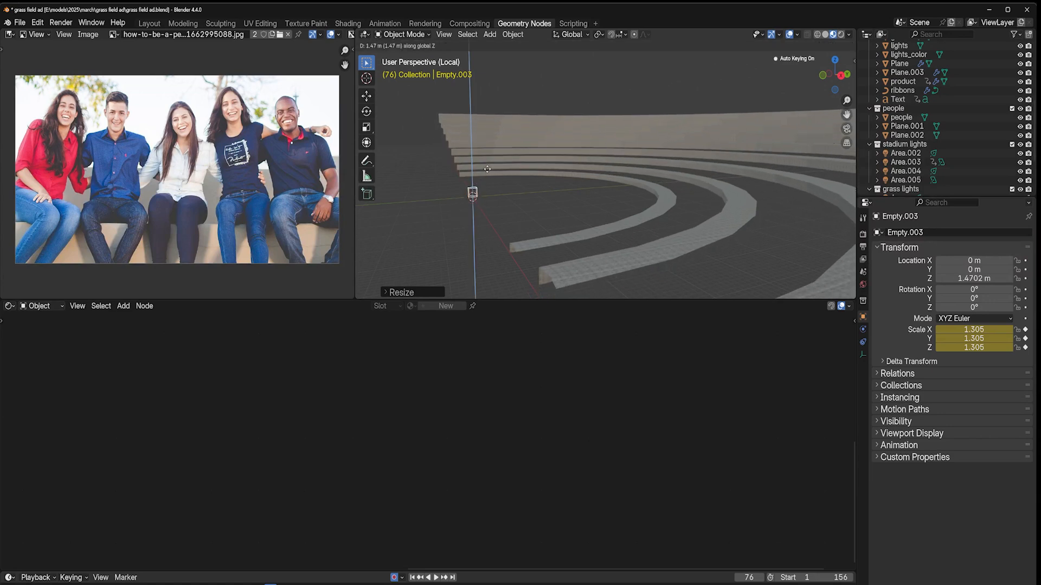
click(509, 178)
click(367, 96)
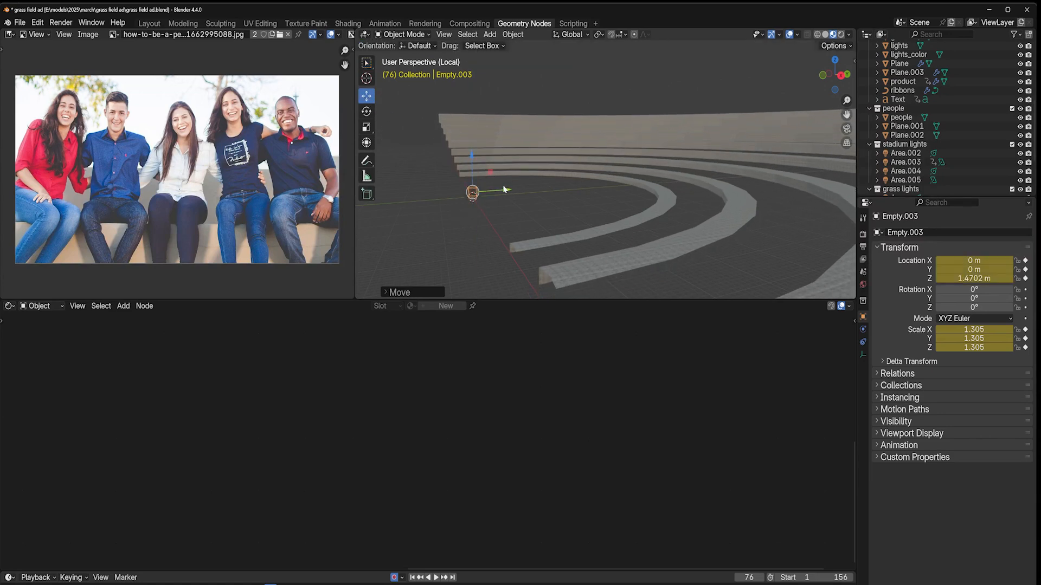
drag(504, 189, 442, 194)
Clear the cube empty's location, scale it to about 1.069 and raise it about 1.67 m along Z
key(alt+g)
key(s)
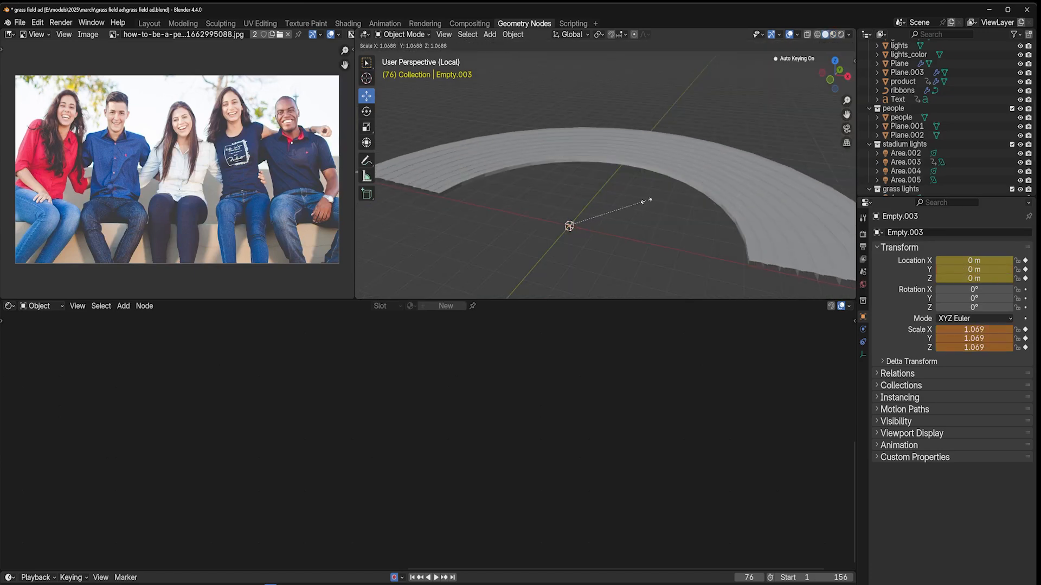
click(646, 201)
middle_drag(646, 200, 545, 173)
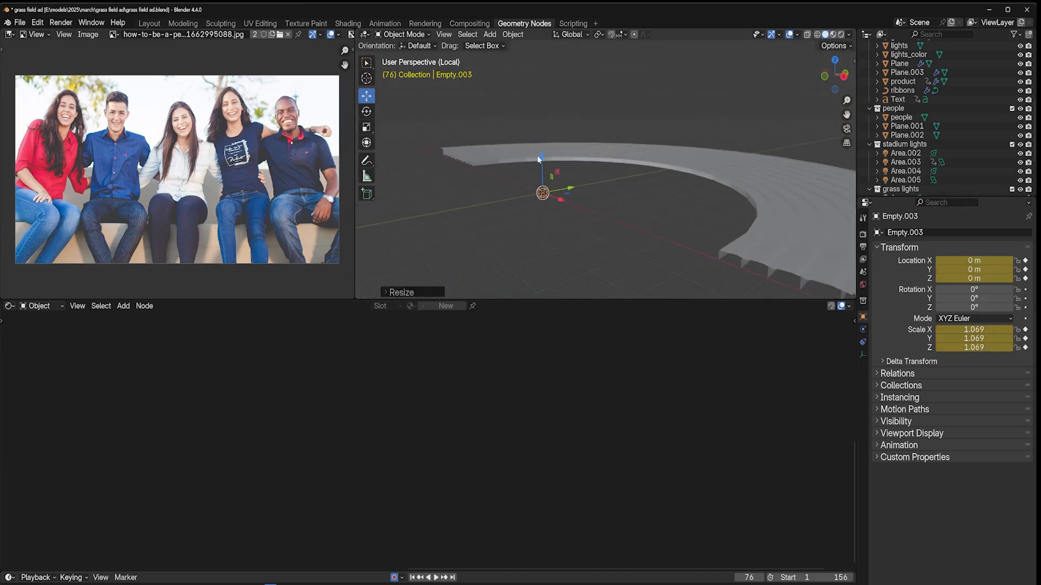
drag(538, 159, 545, 145)
mouse_move(545, 145)
middle_down()
mouse_move(651, 161)
mouse_move(702, 154)
mouse_move(564, 146)
middle_up()
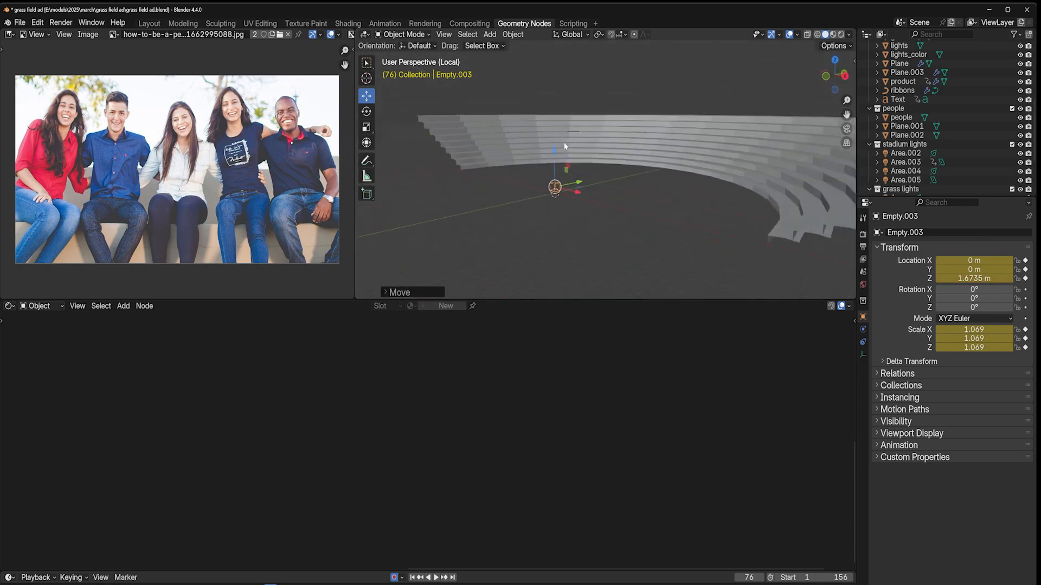
Delete the cube empty that controls the Array offset and select the stand object
key(x)
click(605, 167)
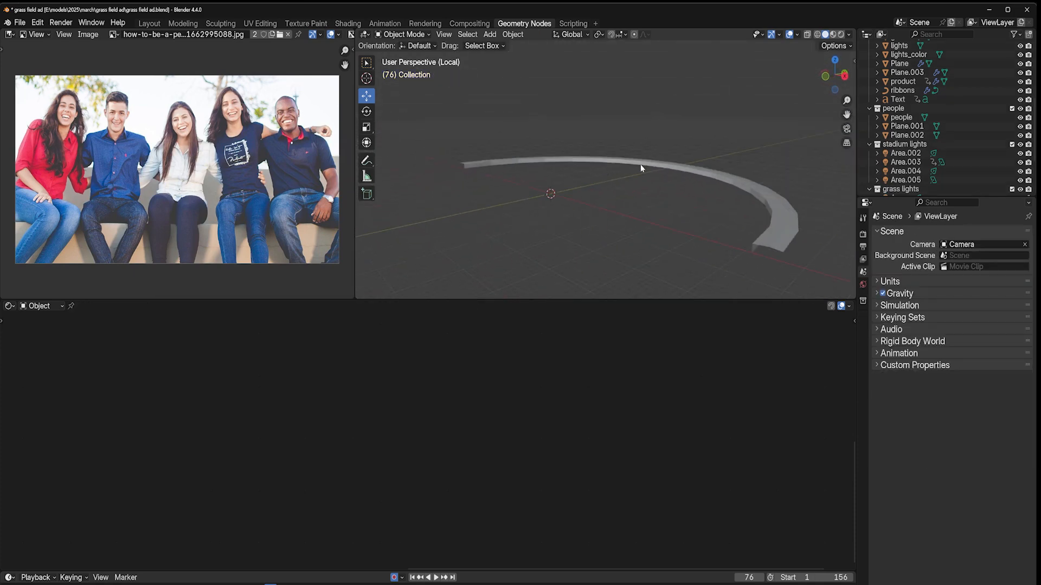
click(641, 166)
Undo the demonstration edits back to the Array modifier's original Empty as its Object Offset target
key(ctrl+z)
key(ctrl+z)
key(ctrl+z)
key(ctrl+z)
key(ctrl+z)
key(ctrl+z)
key(ctrl+z)
key(ctrl+z)
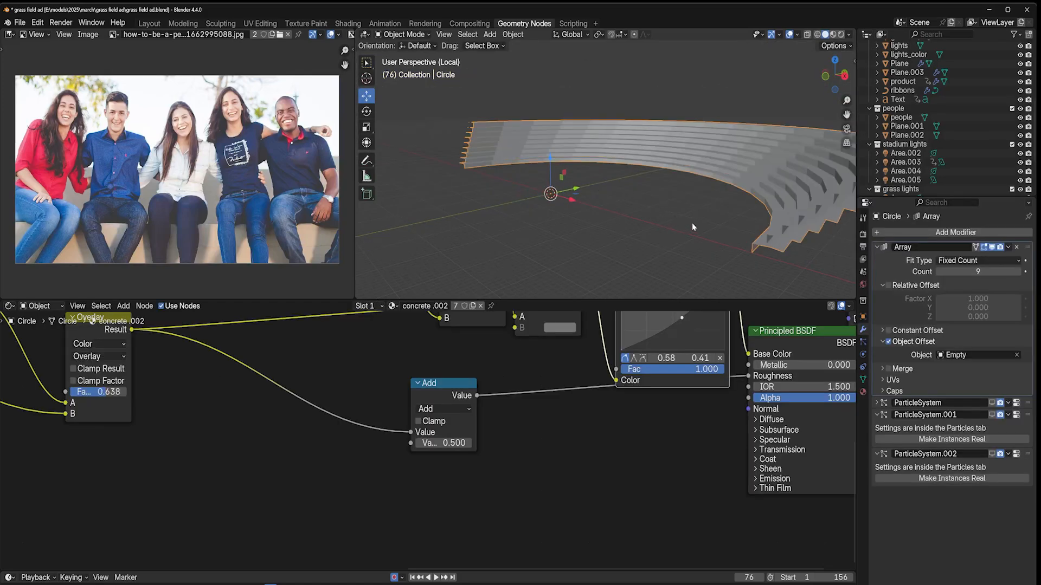
Turn on viewport display of Circle's ParticleSystem modifier and view the arrayed crowd in material preview shading
middle_drag(692, 226, 725, 198)
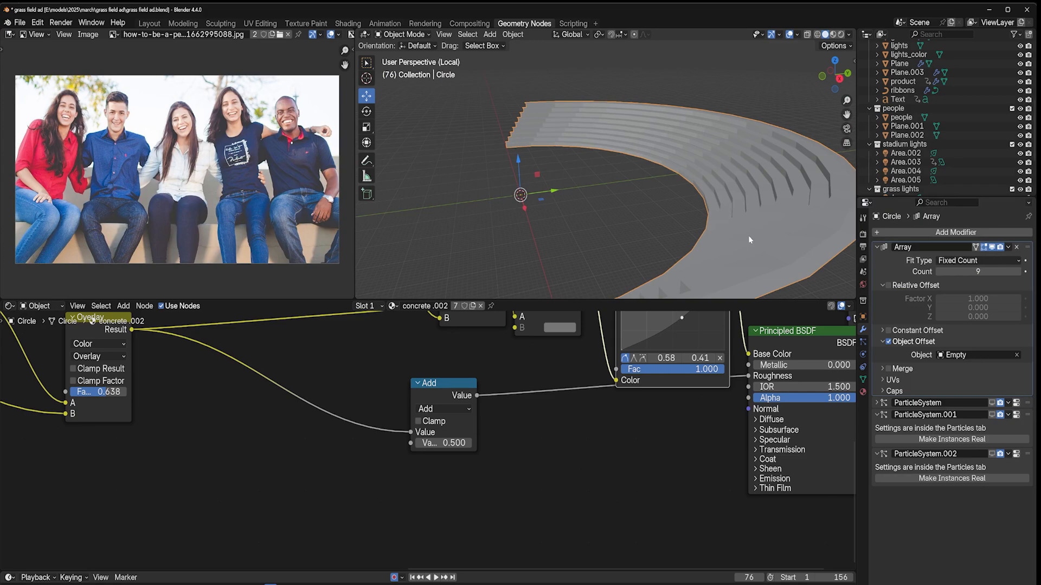
click(879, 247)
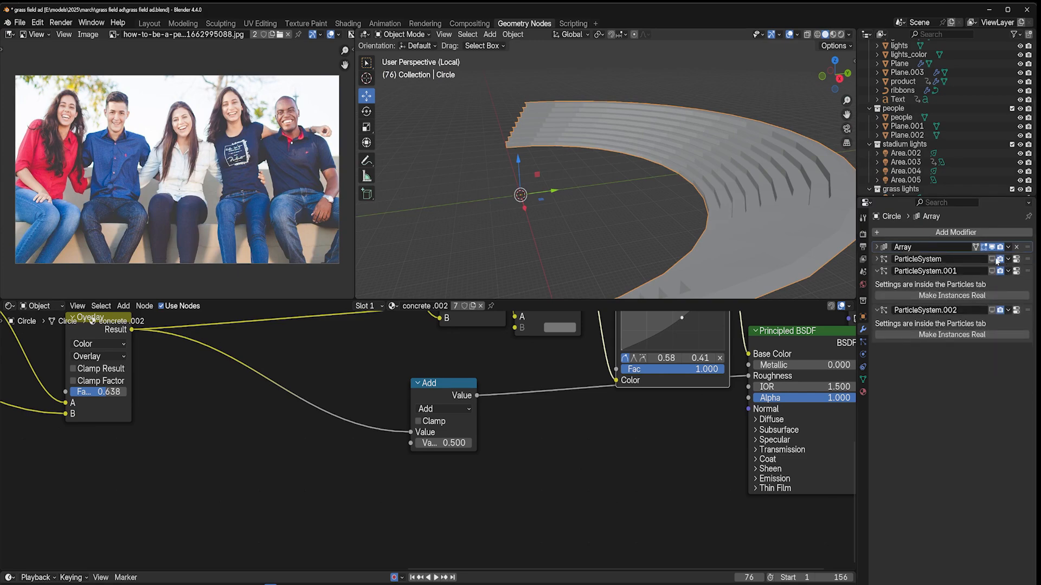
click(997, 261)
middle_drag(585, 187, 739, 183)
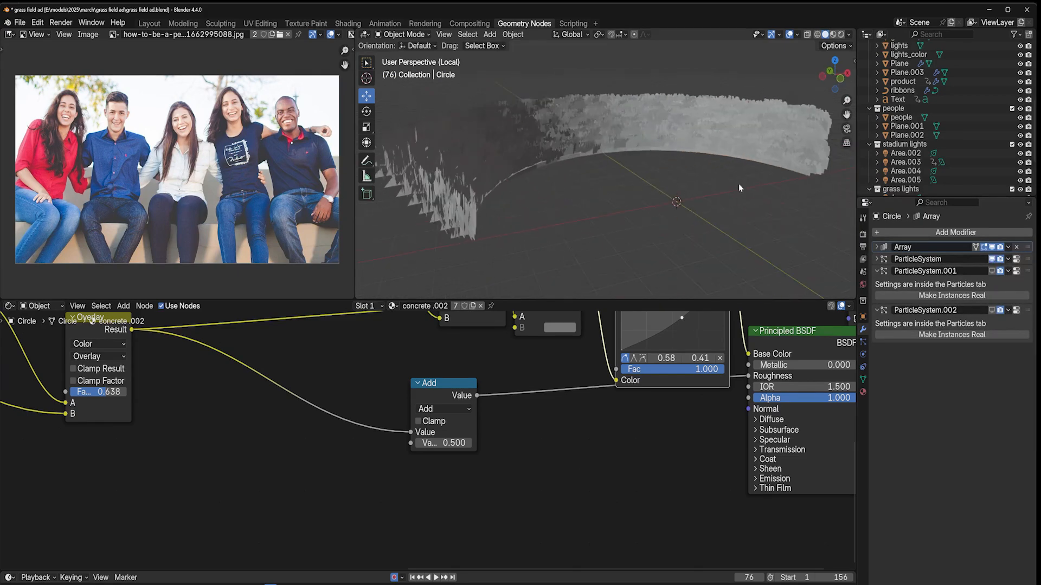
click(833, 34)
middle_drag(623, 141, 666, 113)
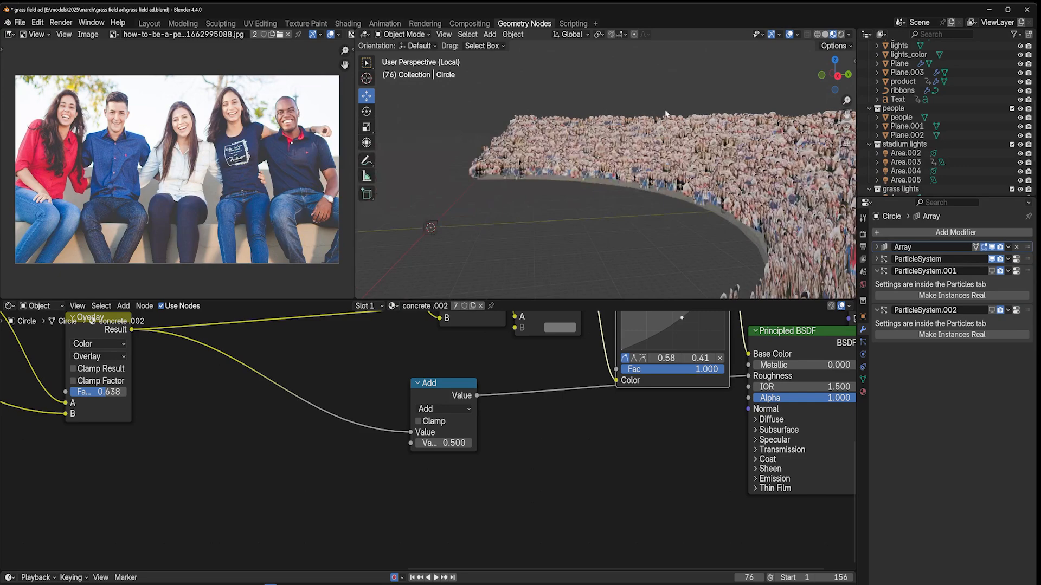
scroll(650, 140, down, 4)
scroll(544, 96, down, 6)
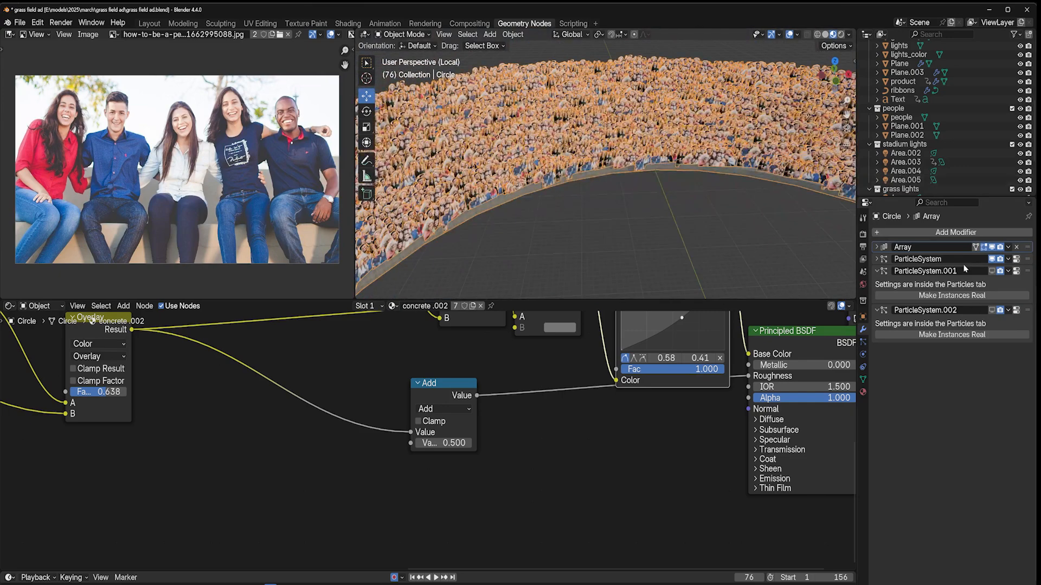
In Circle's people particle system, set the rotation Randomize to 0.151 and Randomize Phase to 0
click(1017, 260)
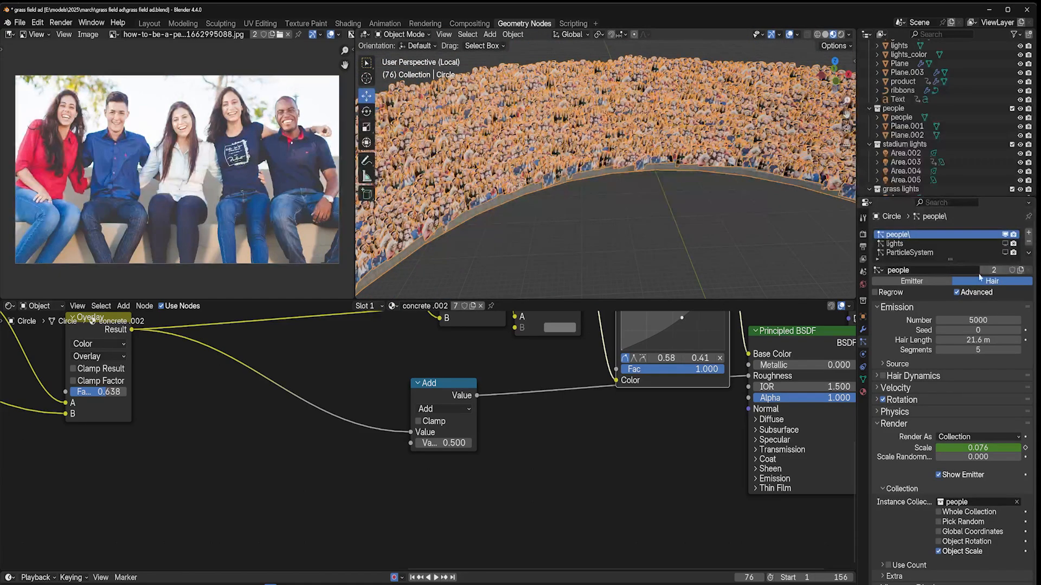
scroll(979, 277, down, 1)
middle_drag(759, 189, 687, 173)
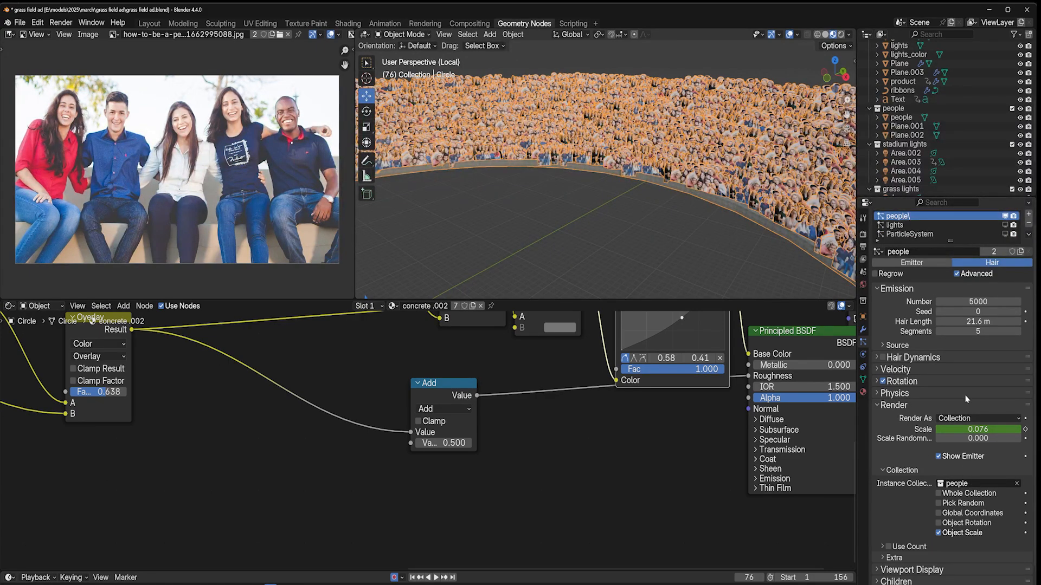
middle_drag(764, 231, 753, 175)
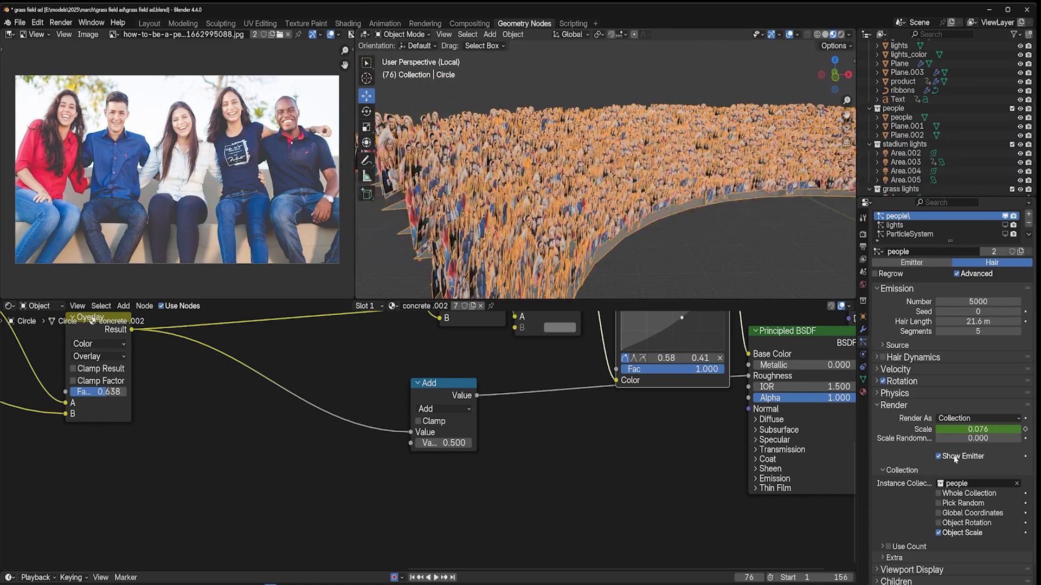
click(902, 383)
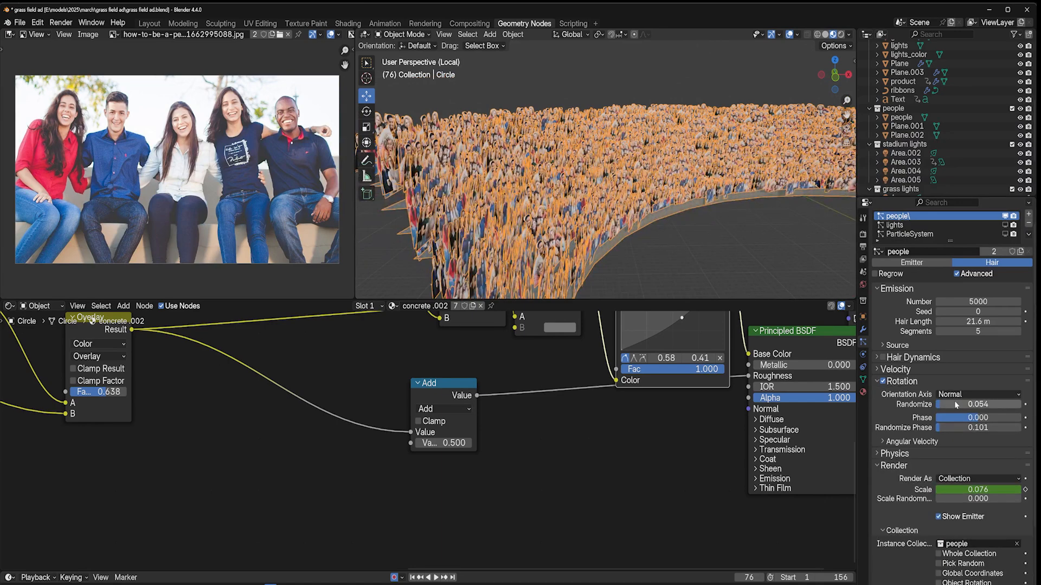
drag(961, 407, 935, 428)
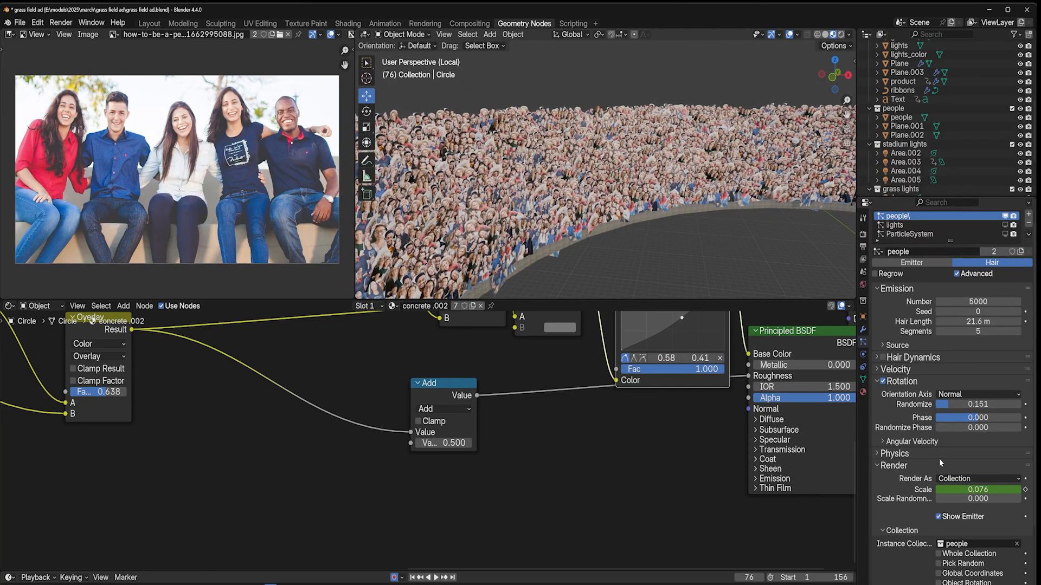
Play the animation to preview the crowd's animated particle scale and stop the playback
scroll(939, 459, down, 1)
key(space)
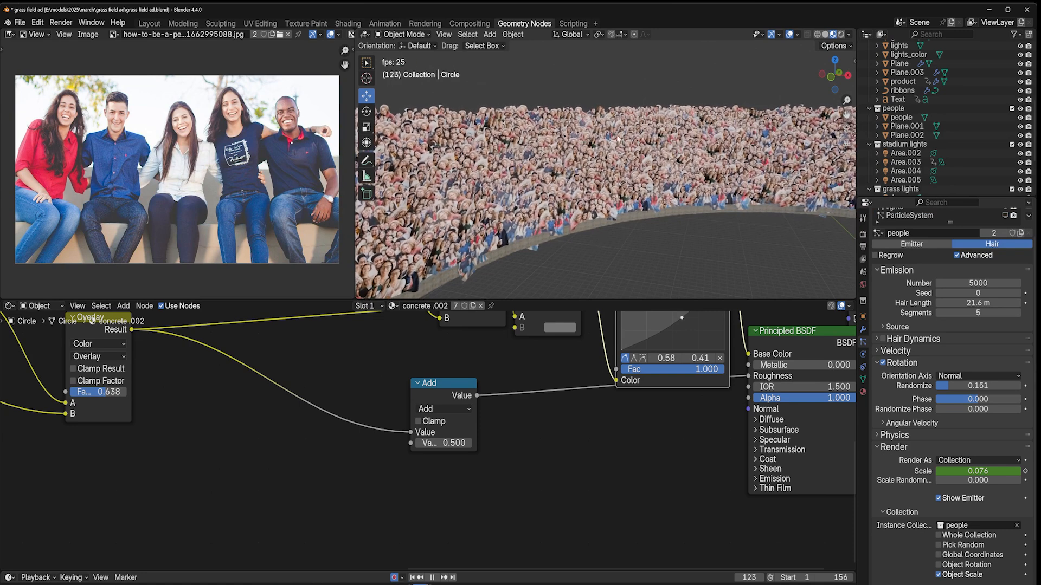
key(space)
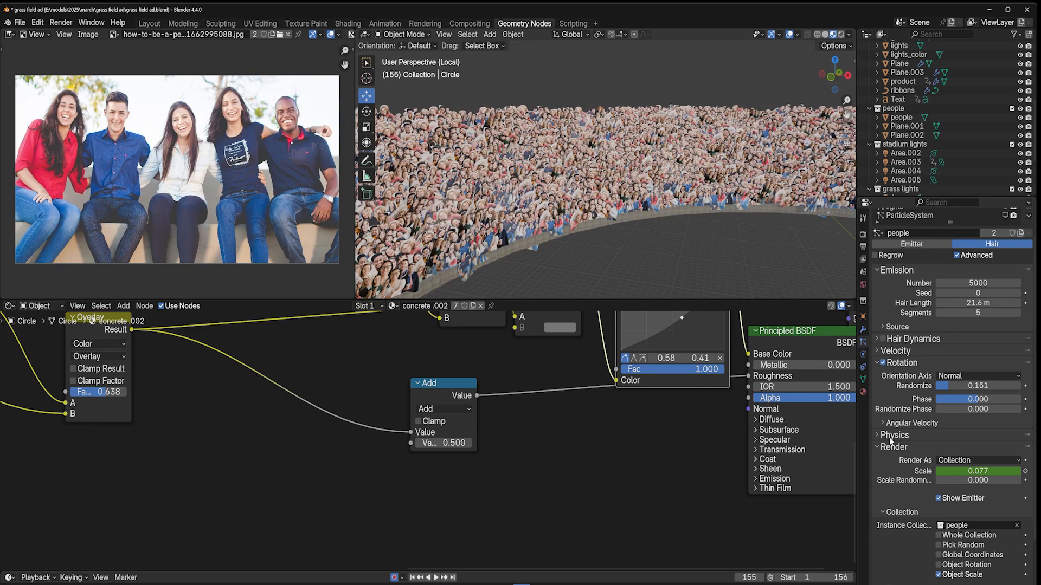
Enlarge the timeline, switch it to the Graph Editor, and show the Noise modifier on the people particle Size curve
drag(710, 569, 711, 550)
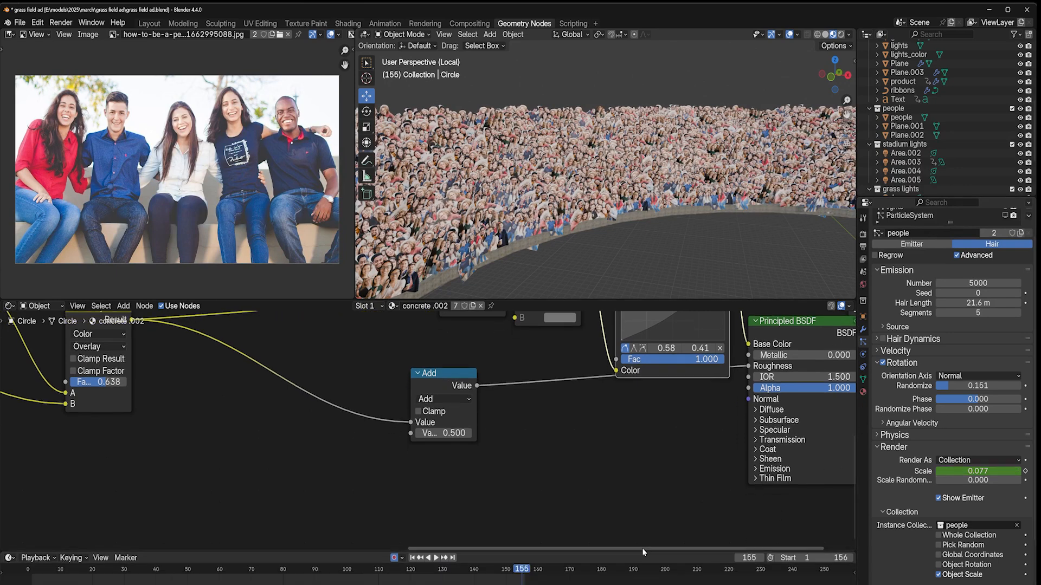
drag(642, 548, 868, 499)
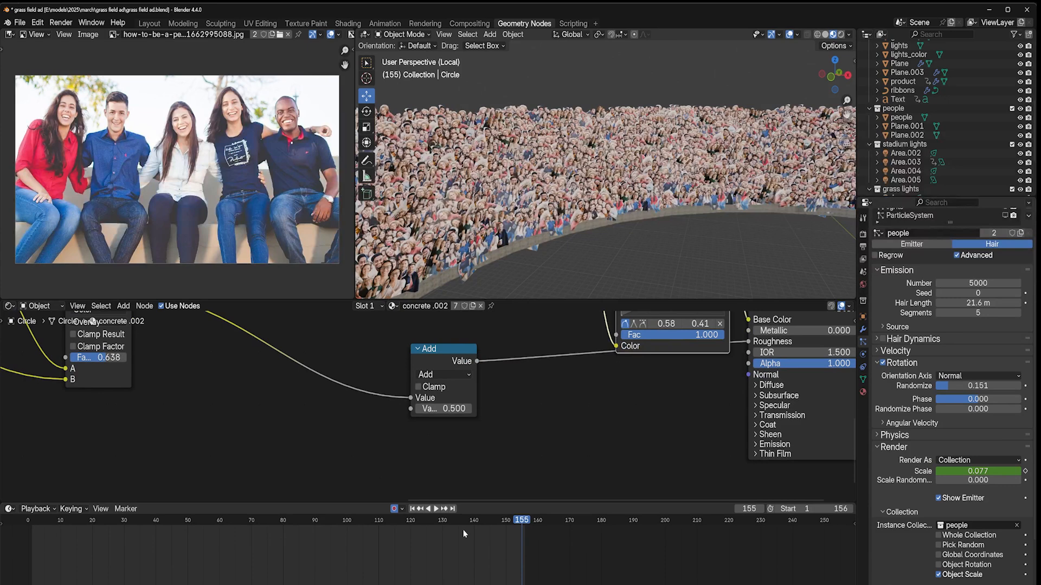
click(614, 132)
key(ctrl+Tab)
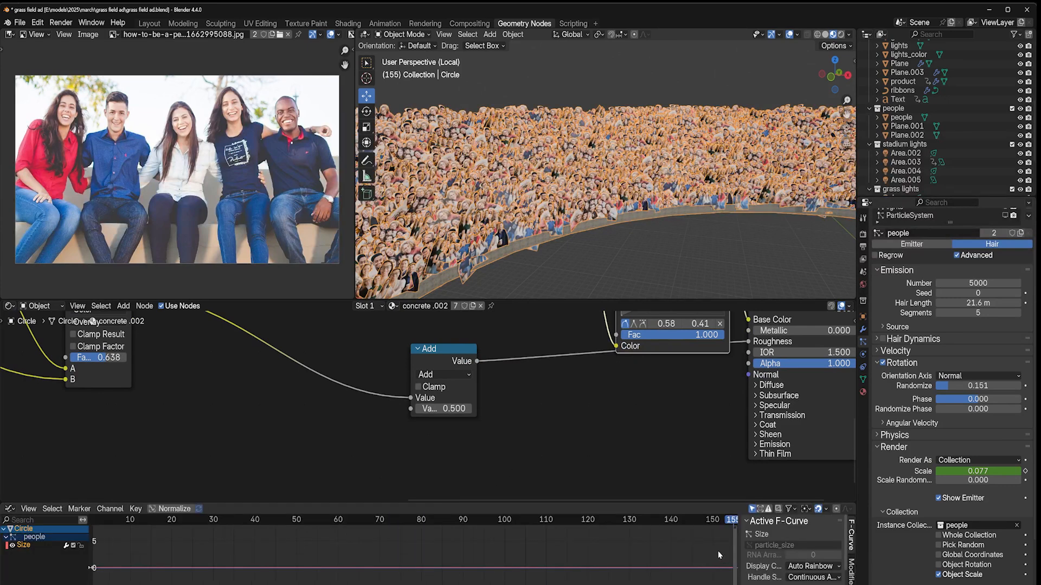
key(Home)
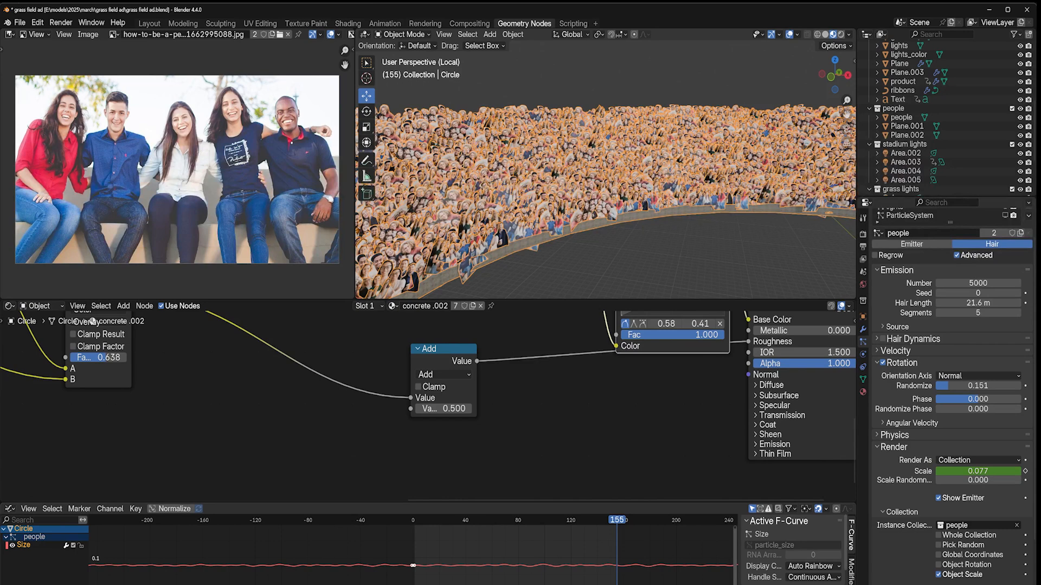
click(851, 568)
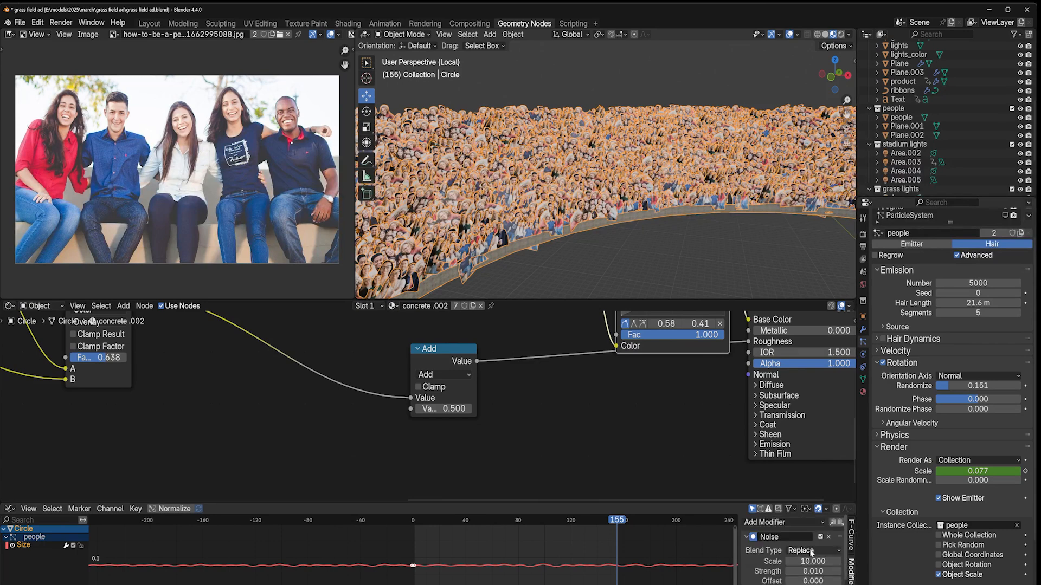
Try a Noise modifier strength of 0.160 on the people Size curve, preview the crowd's motion, and restore the previous strength
scroll(577, 566, up, 5)
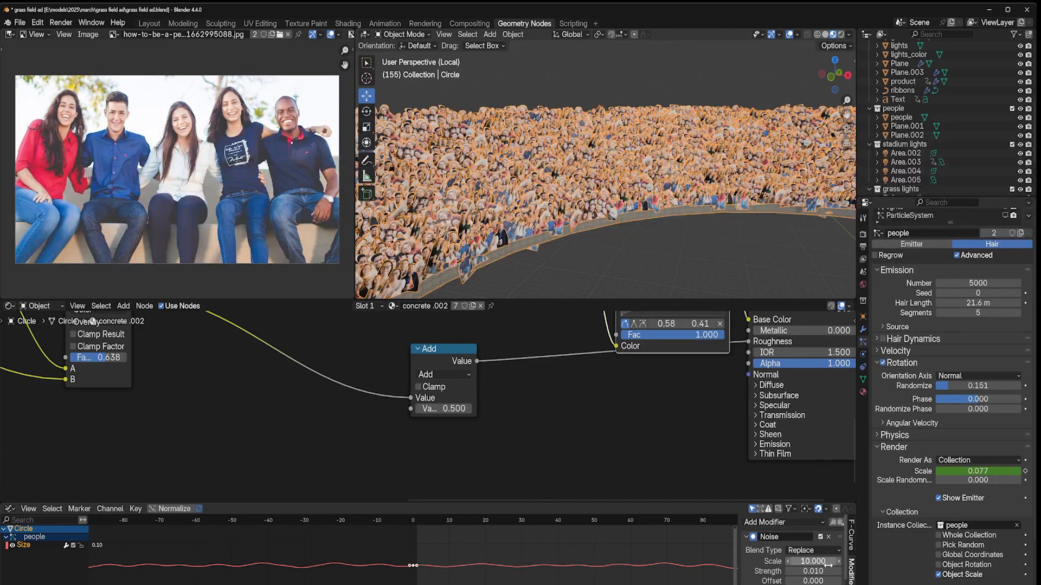
drag(814, 571, 835, 572)
key(ctrl+z)
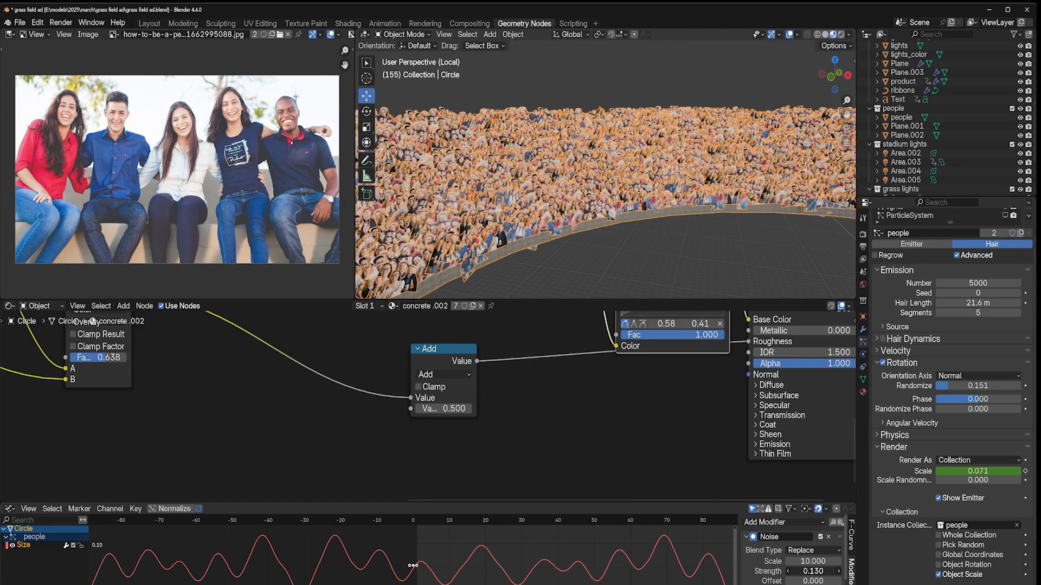
key(space)
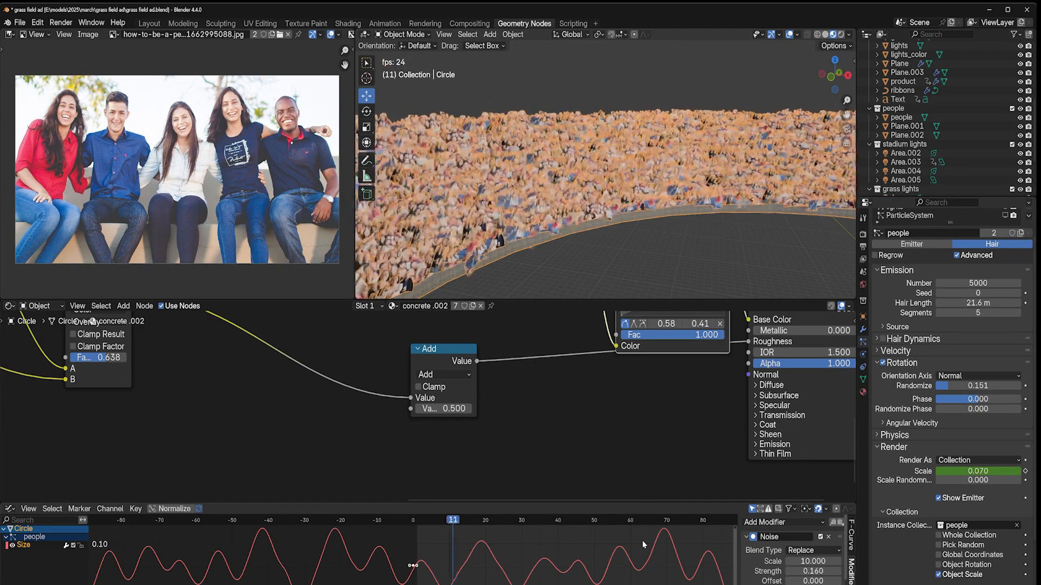
click(727, 223)
middle_drag(727, 223, 692, 214)
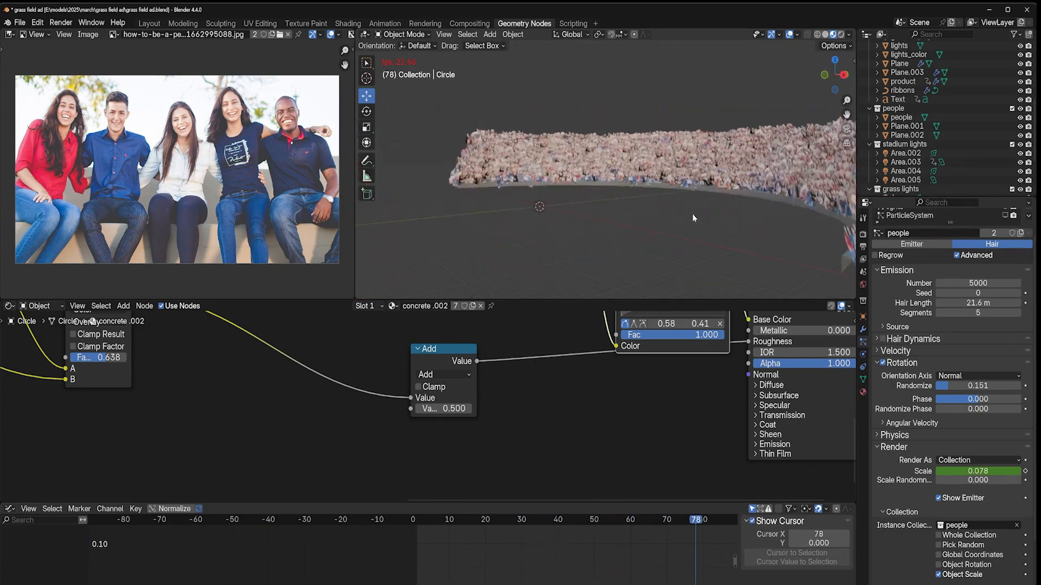
key(space)
click(728, 181)
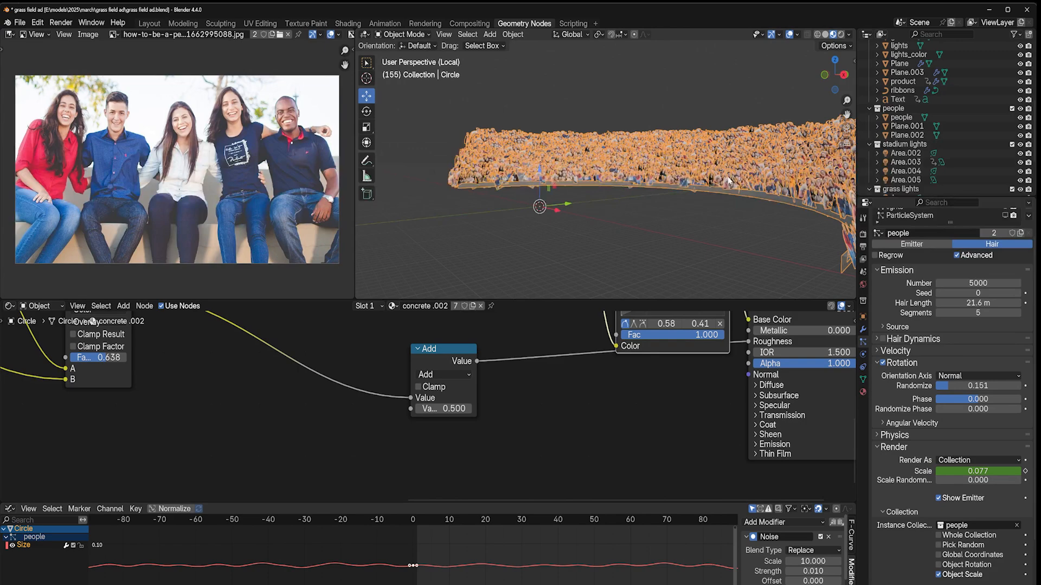
Return from local view to the full stadium and view the lower and upper crowd stands, selecting Circle.001
click(667, 212)
key(KP_Divide)
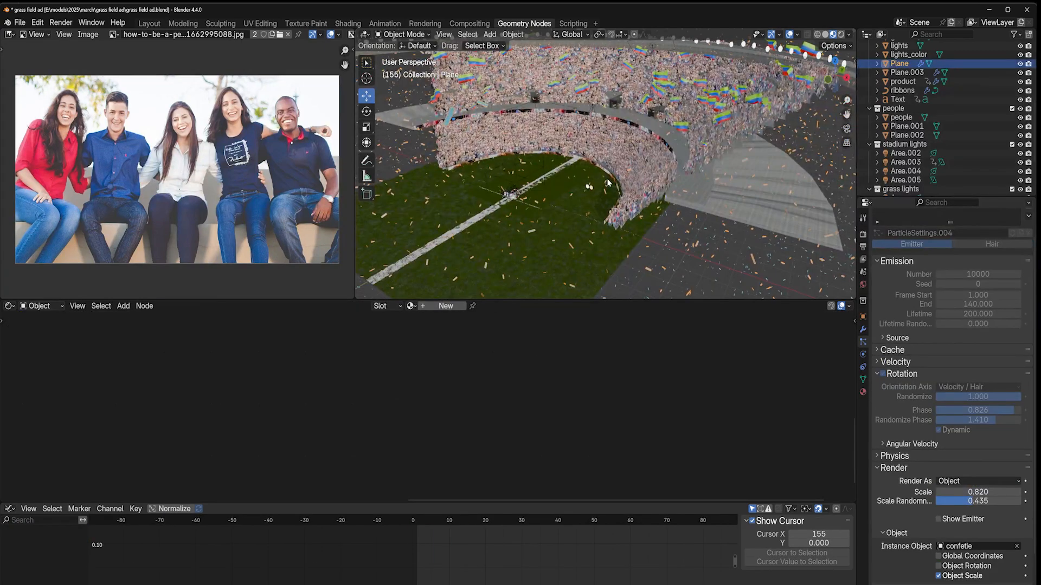
click(664, 173)
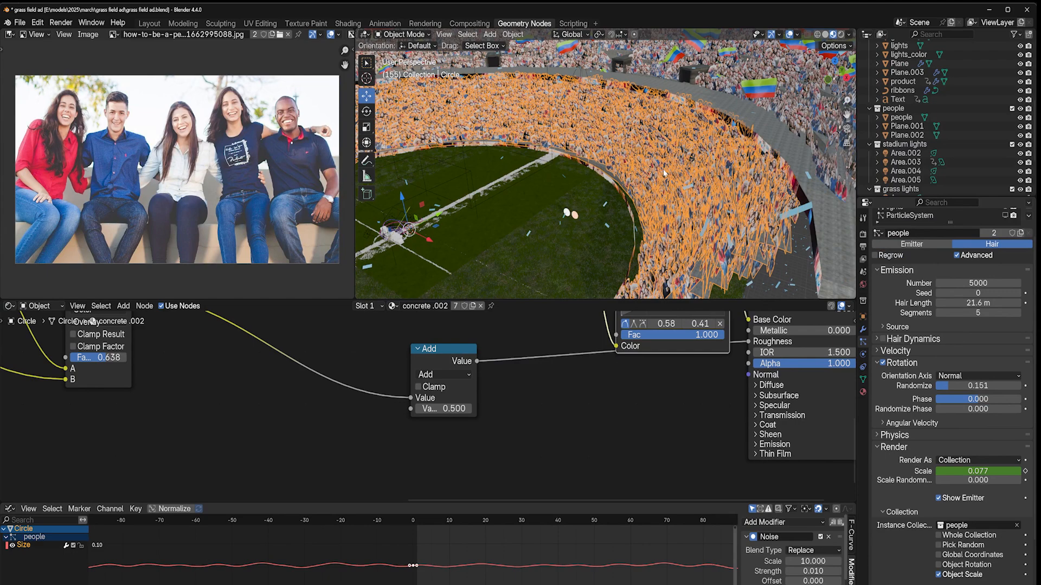
middle_drag(664, 173, 644, 211)
key(alt+a)
scroll(642, 201, down, 3)
click(673, 163)
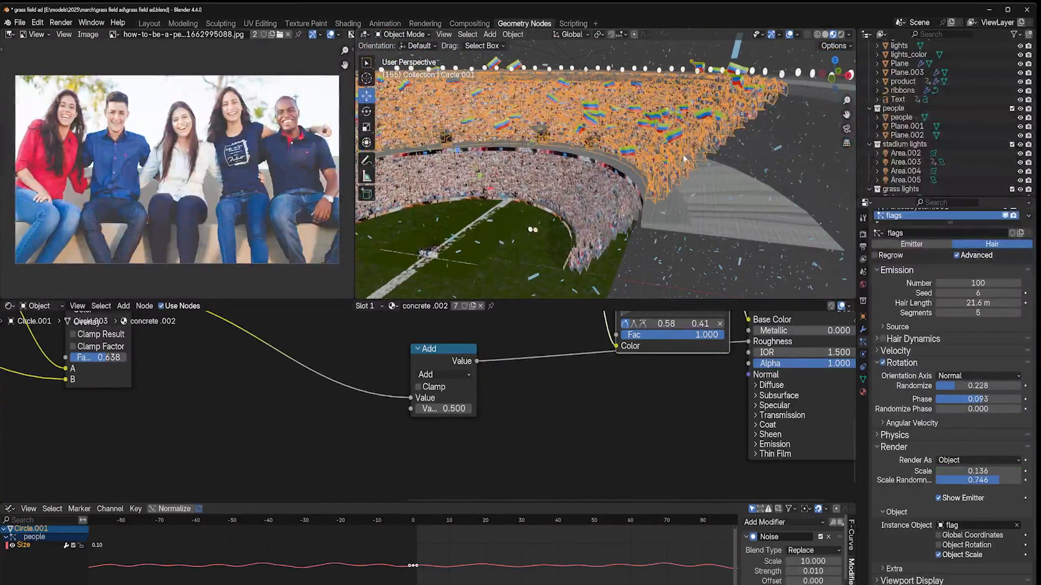
Select the banner ring Circle.002 between the two tiers and isolate it in local view to examine its advertising strip
middle_drag(673, 163, 704, 111)
click(736, 216)
mouse_move(735, 216)
middle_down()
mouse_move(739, 204)
mouse_move(737, 218)
middle_up()
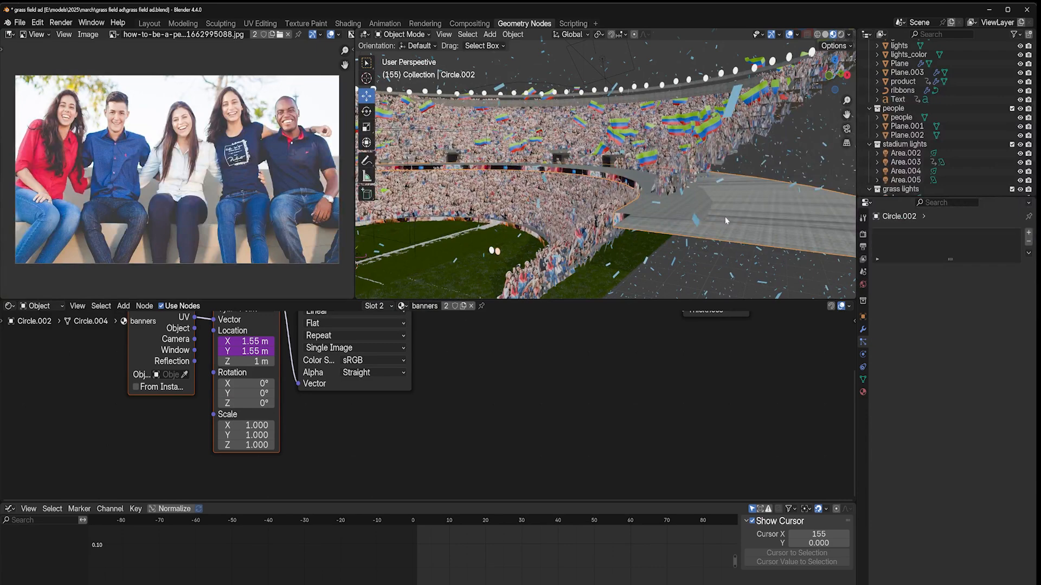
key(period)
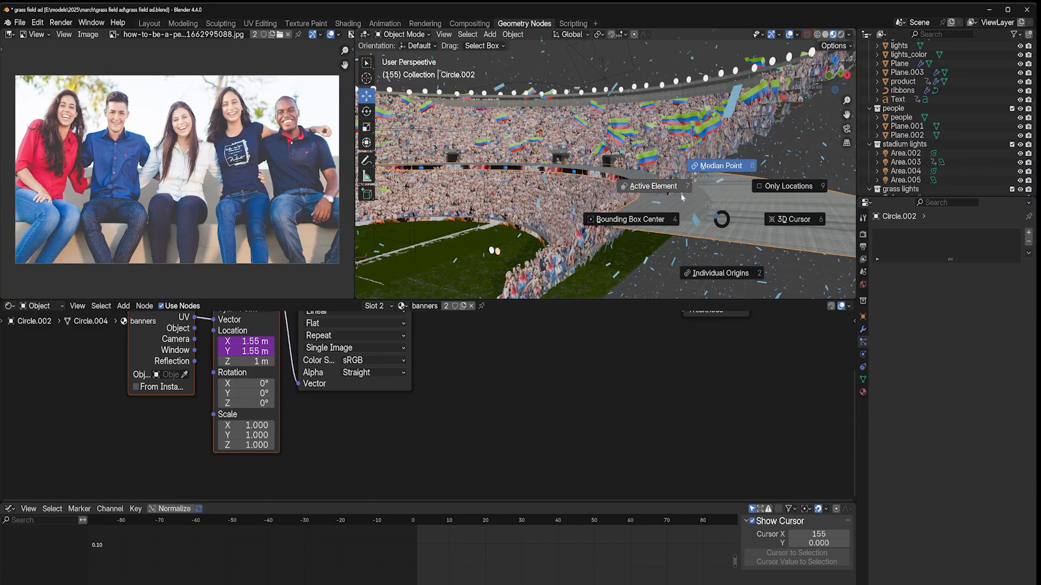
key(Escape)
middle_drag(653, 163, 684, 181)
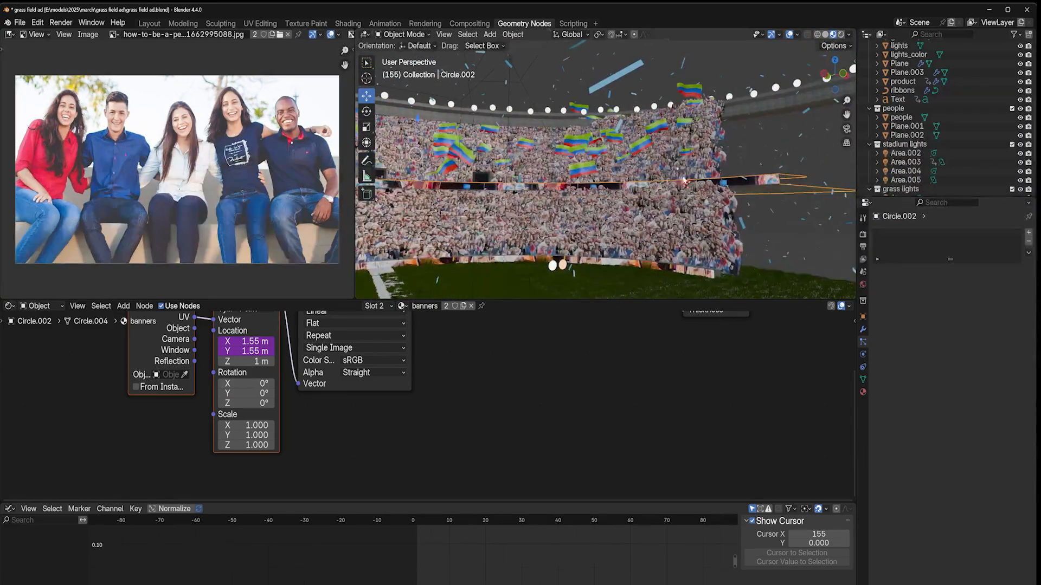
key(KP_Divide)
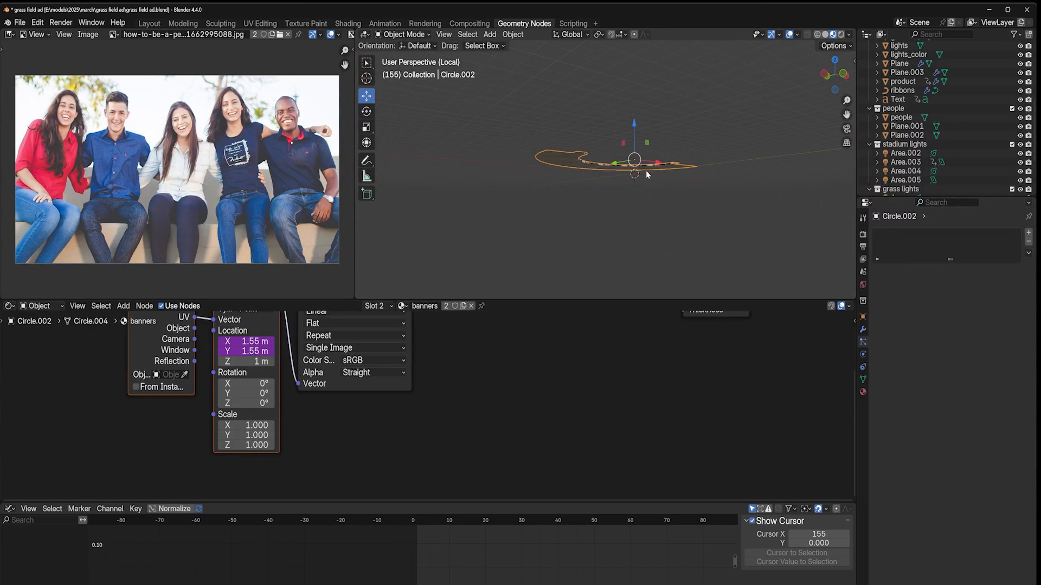
scroll(677, 168, up, 6)
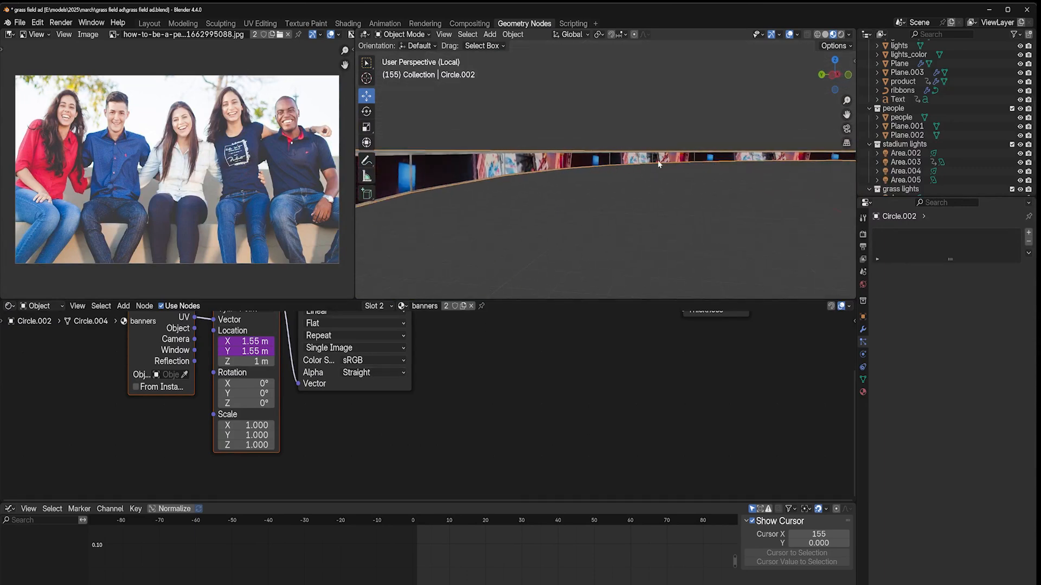
Play the animation to preview the moving banner texture and examine the animated Mapping location in the banners material
key(space)
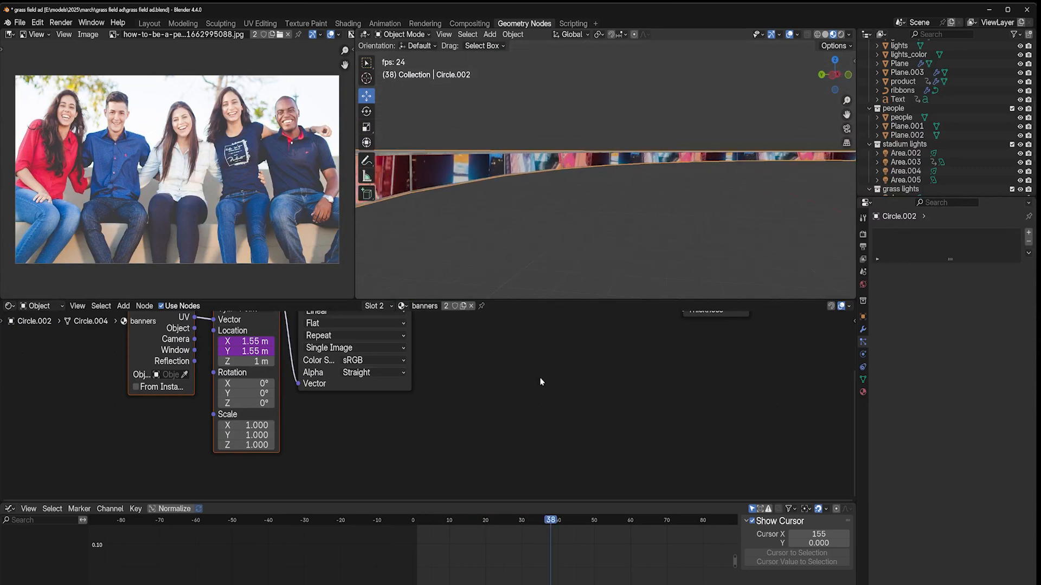
key(space)
middle_drag(484, 378, 683, 465)
drag(449, 403, 435, 375)
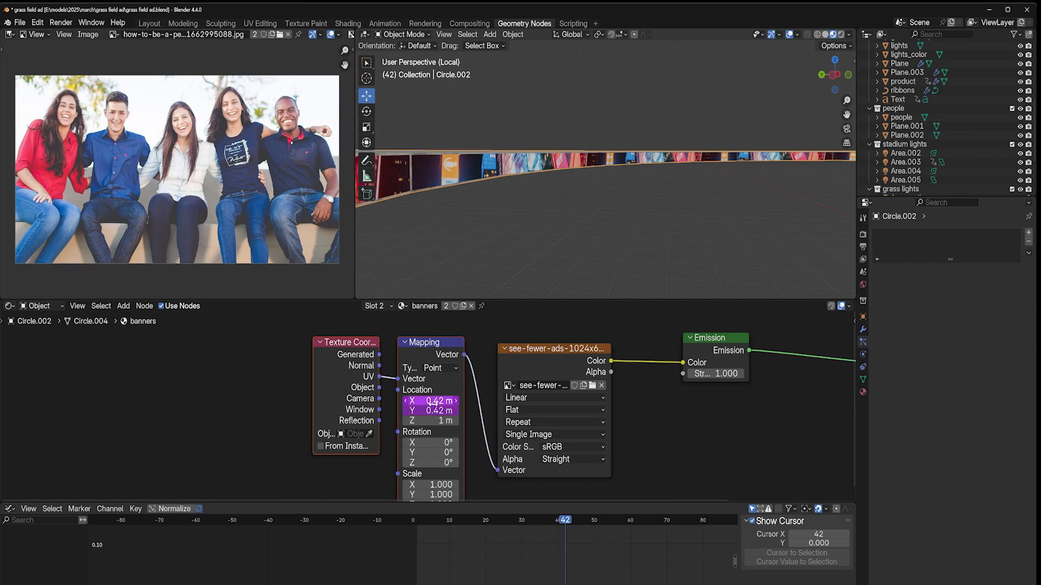
key(space)
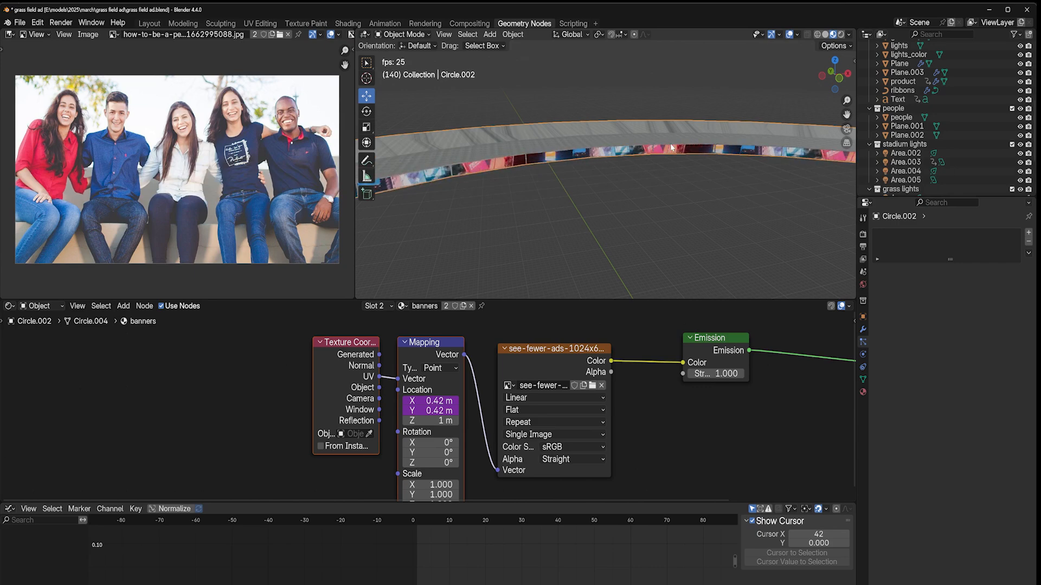
key(period)
key(Escape)
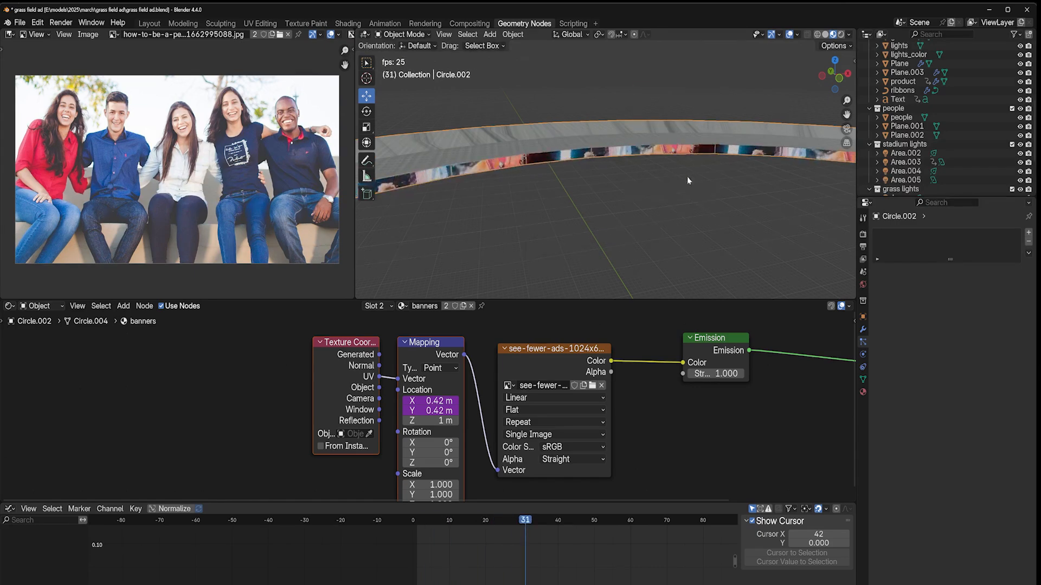
Return to the full stadium scene and make ParticleSystem.001, which uses the lights settings, active on the upper stand Circle.001
key(slash)
middle_drag(708, 172, 619, 184)
scroll(620, 184, up, 5)
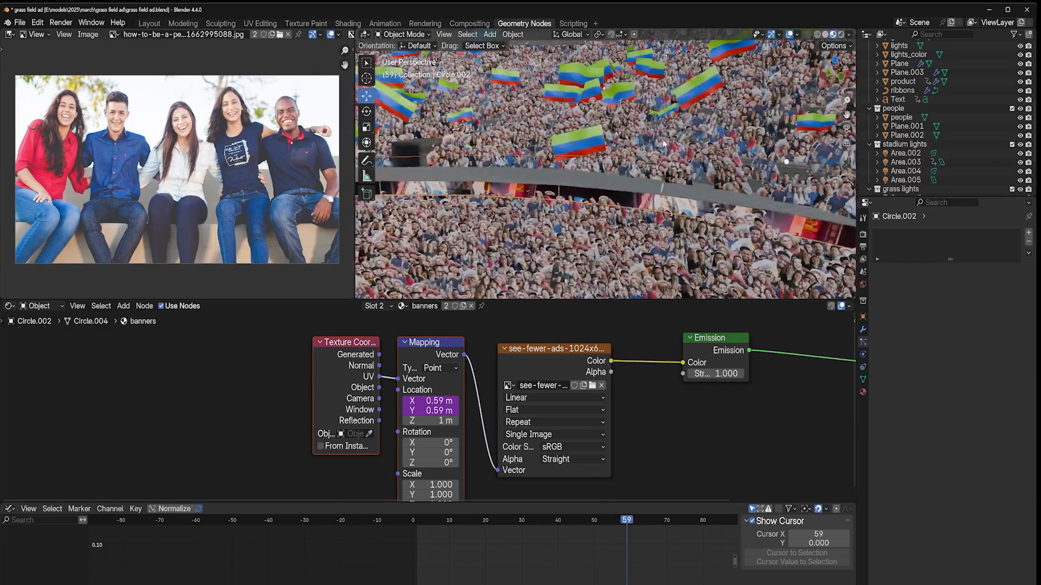
click(666, 144)
click(912, 244)
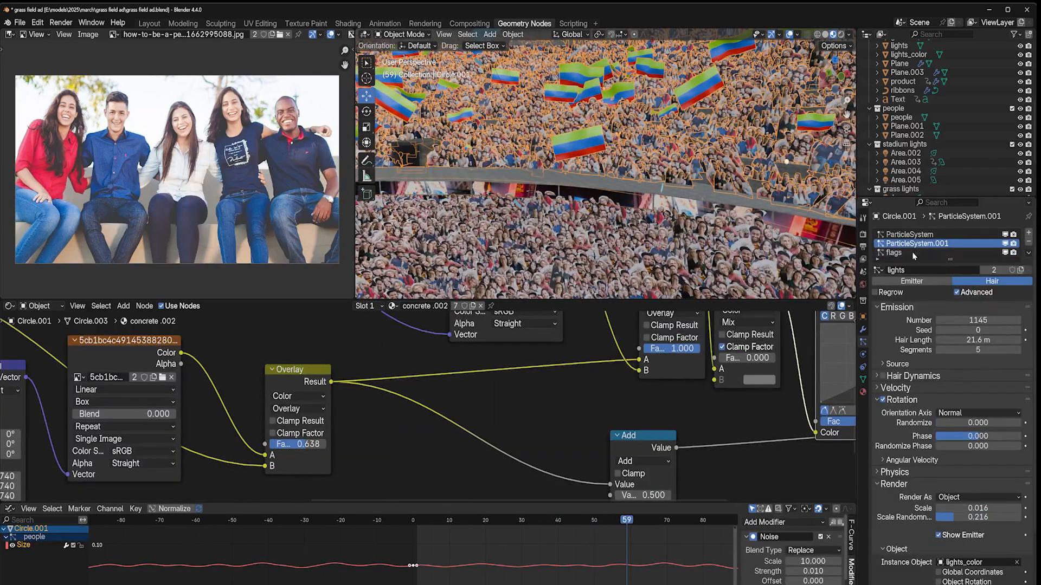
scroll(646, 111, down, 4)
key(alt+a)
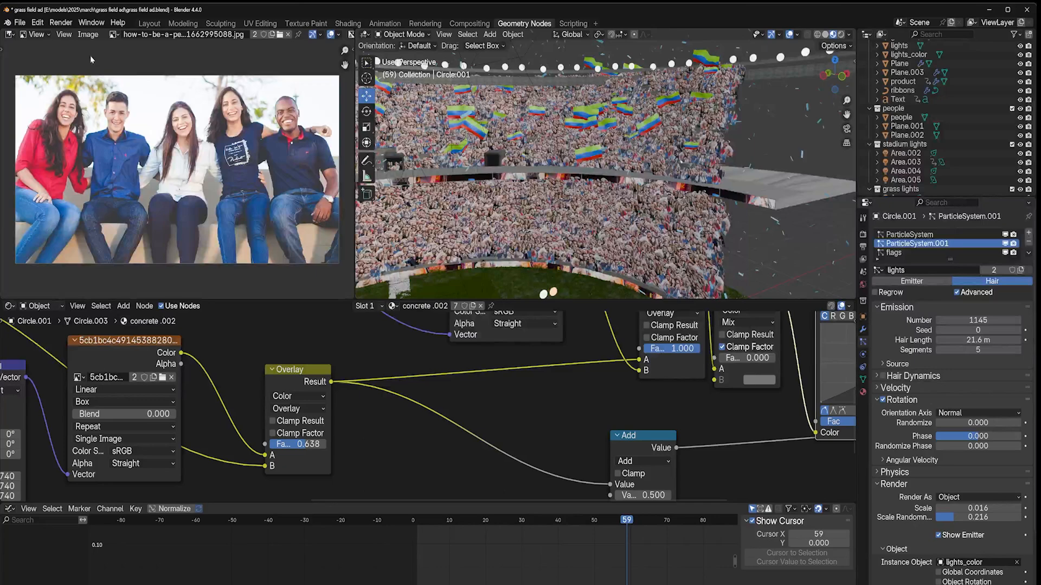
View the rendered animation in the Blender Animation Player to examine the small lights in the crowd
click(61, 22)
click(78, 79)
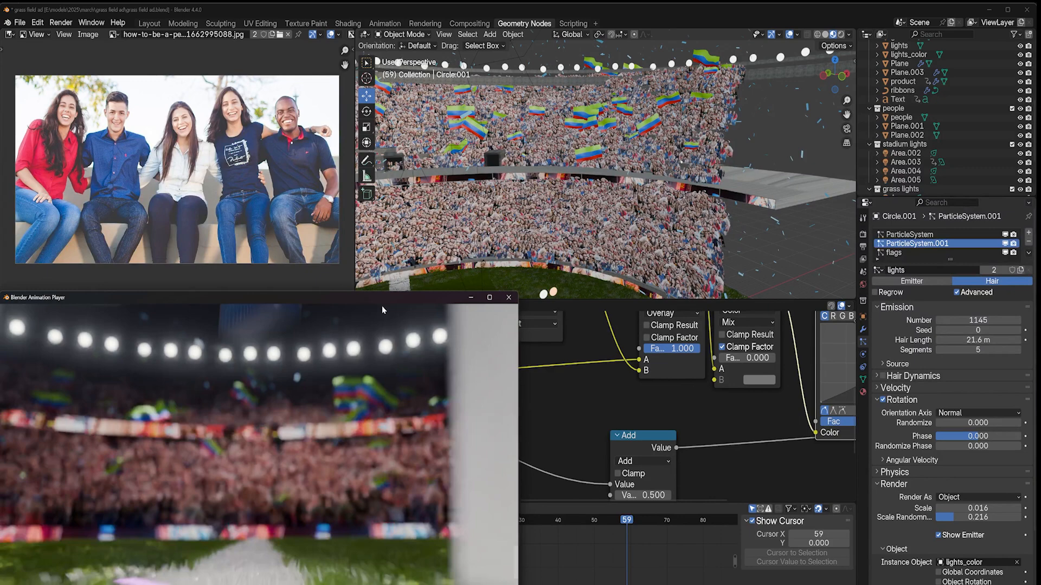
drag(382, 299, 520, 237)
drag(576, 208, 608, 180)
drag(460, 293, 353, 347)
drag(438, 464, 695, 198)
click(731, 182)
Under rendered viewport shading, rename Circle.001's second particle system to llights and set its emission Number to 5000
shift+middle_drag(730, 183, 847, 175)
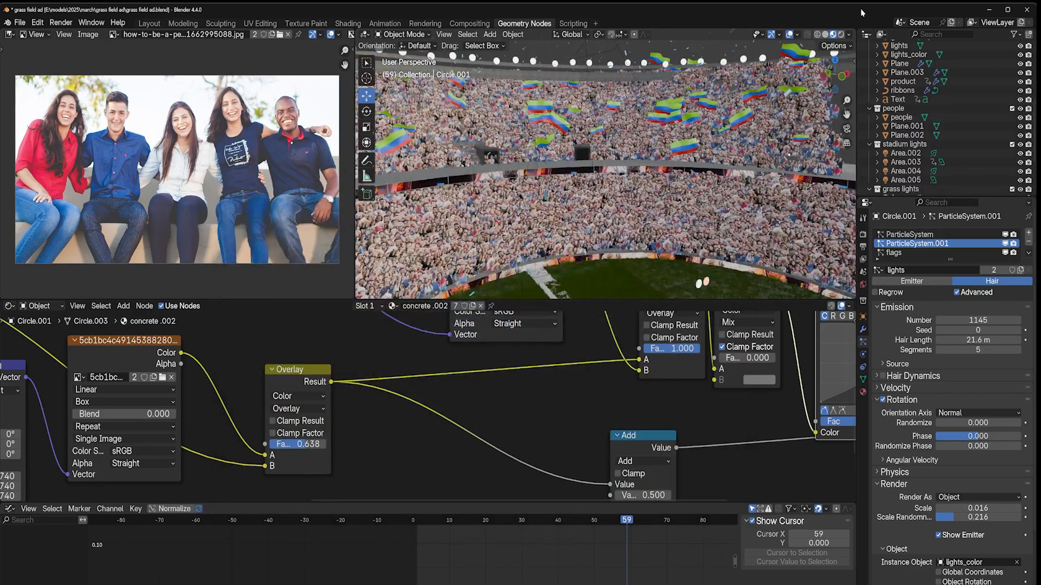
click(842, 35)
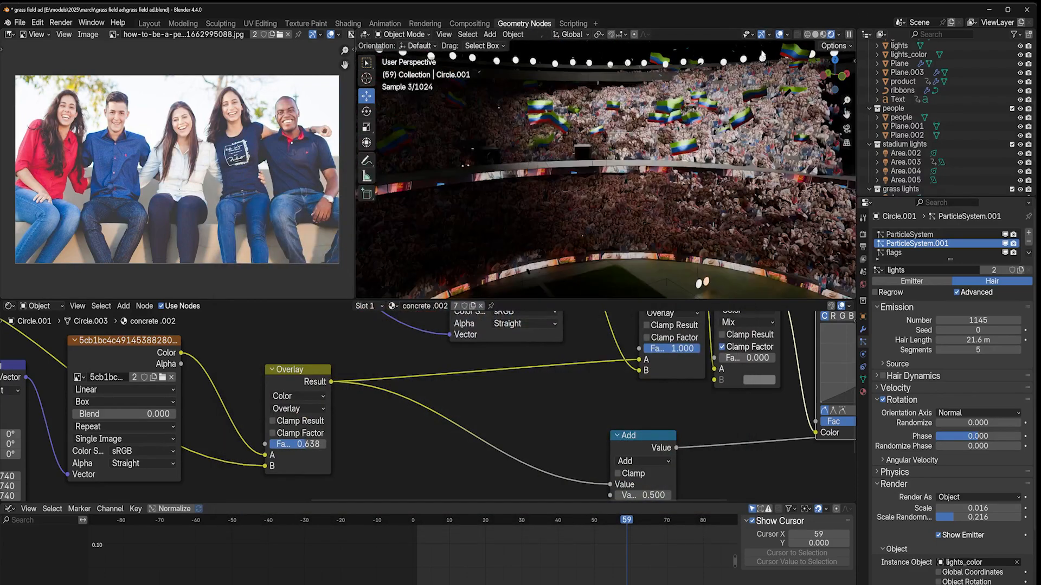
middle_drag(773, 45, 747, 48)
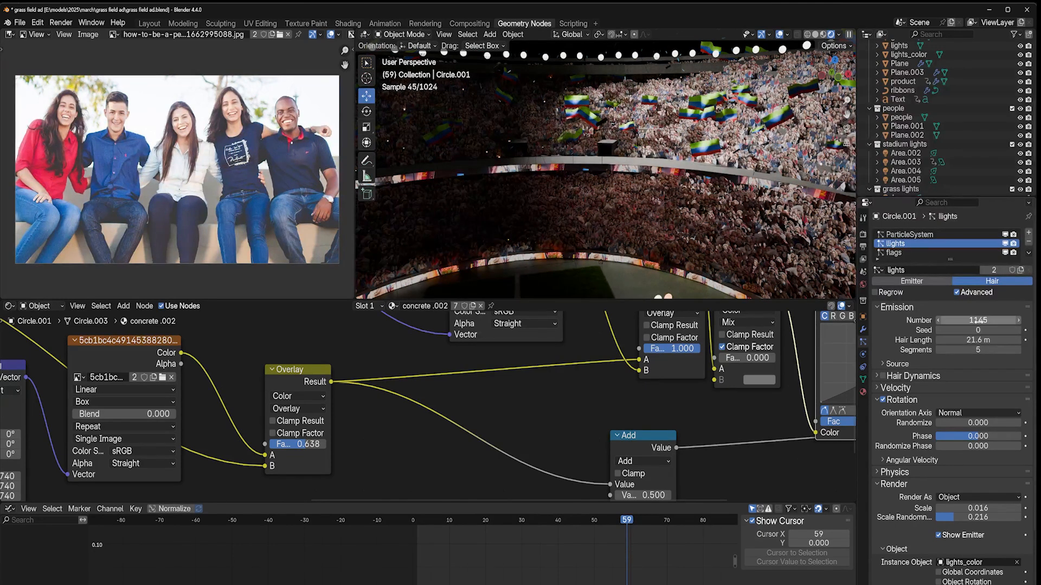
drag(969, 321, 1017, 321)
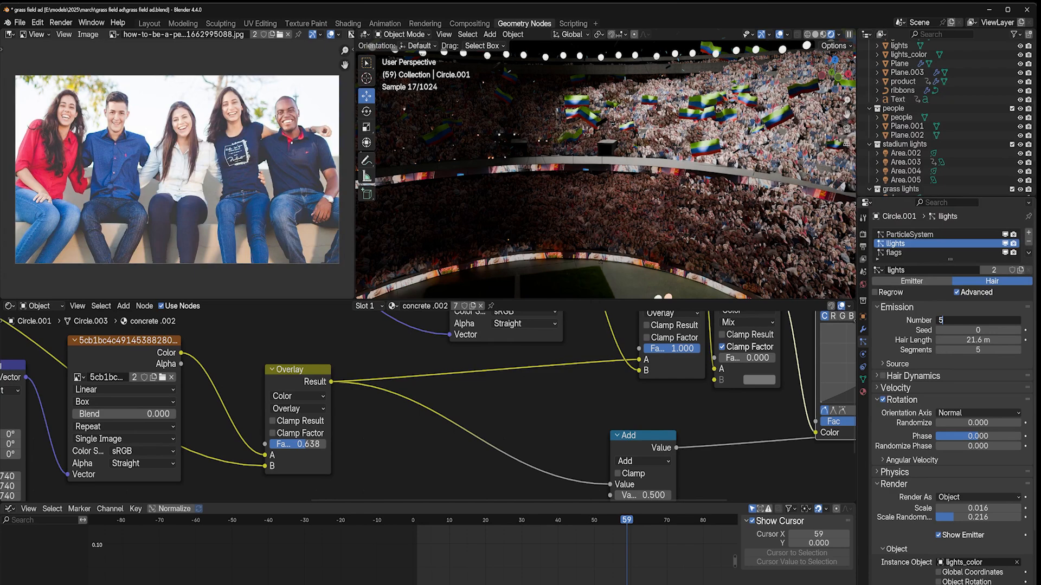
key(Return)
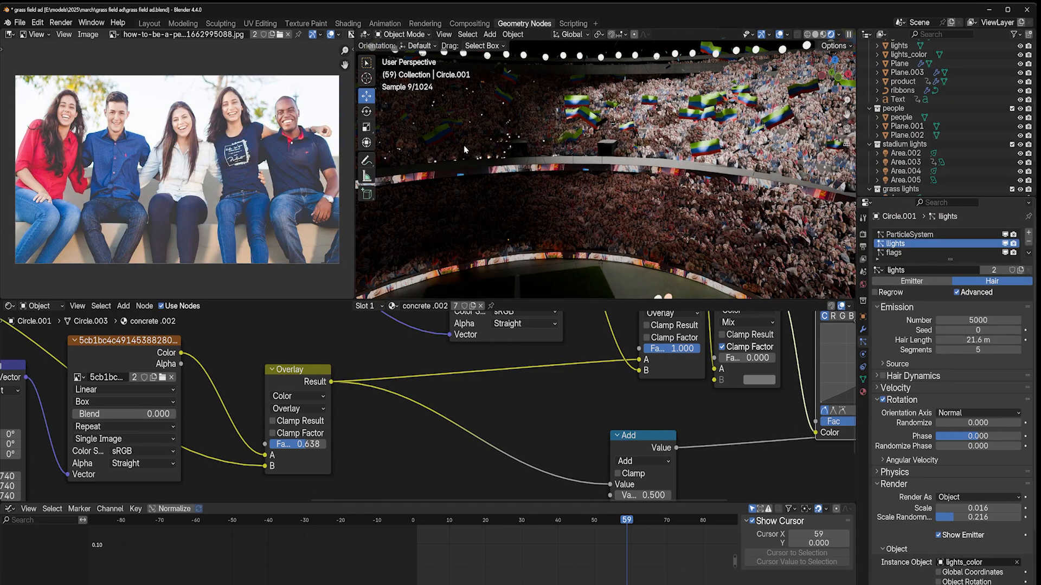
middle_drag(468, 151, 572, 157)
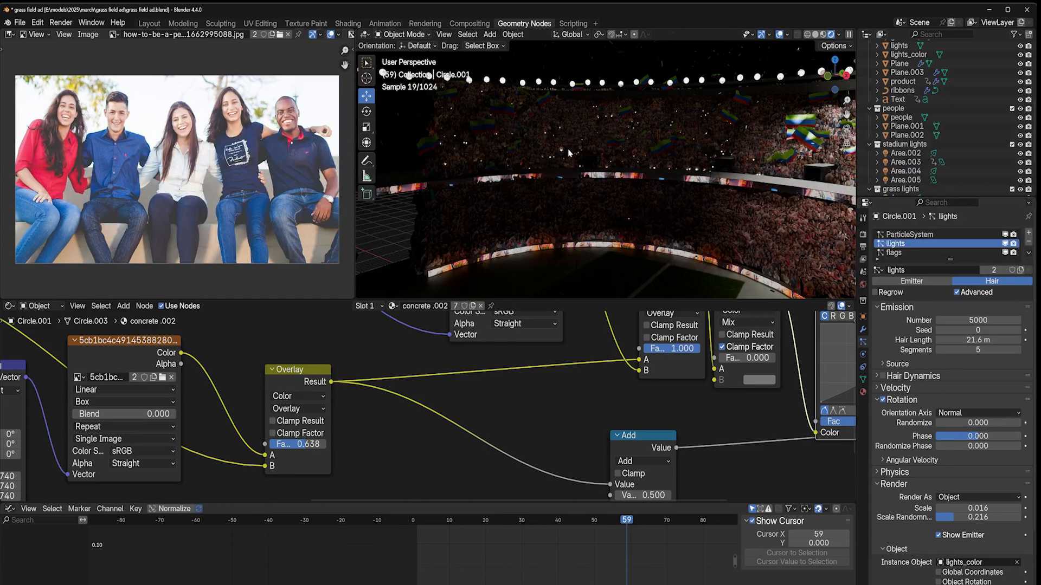
Turn on viewport display of Circle's lights and ParticleSystem particle systems, and set the lights emission Seed to 3
click(623, 216)
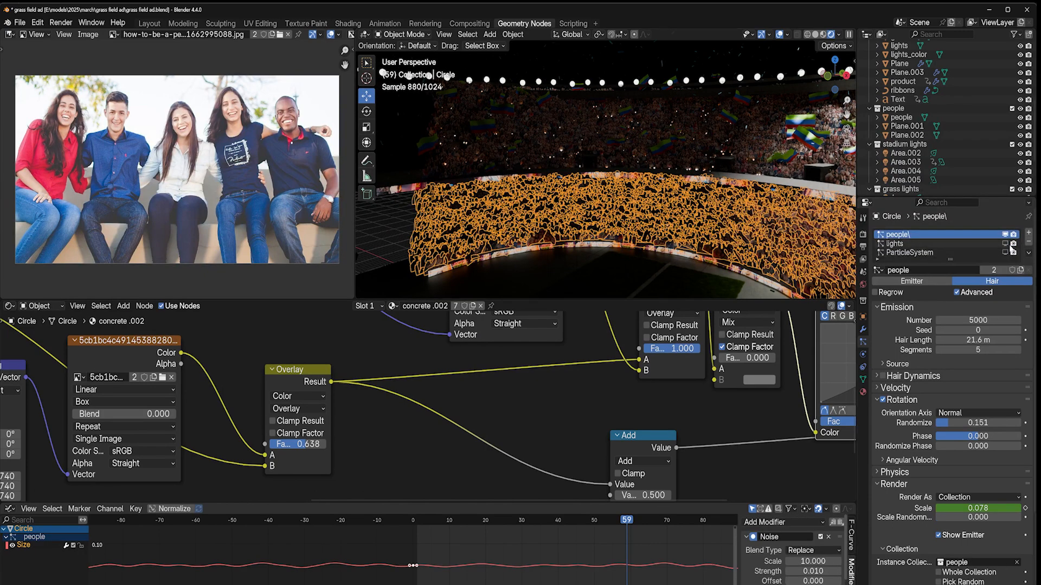
click(575, 206)
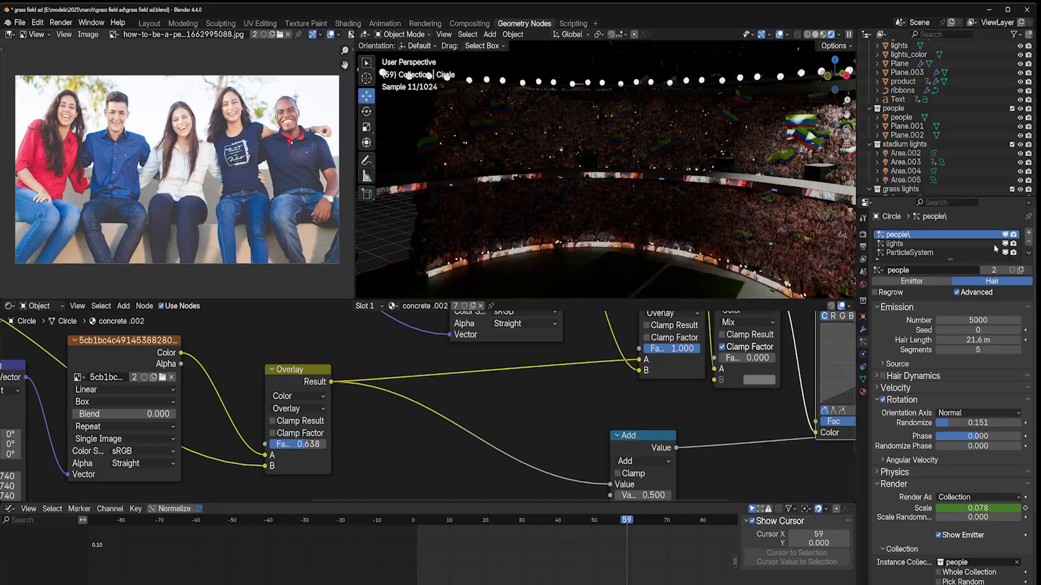
click(930, 244)
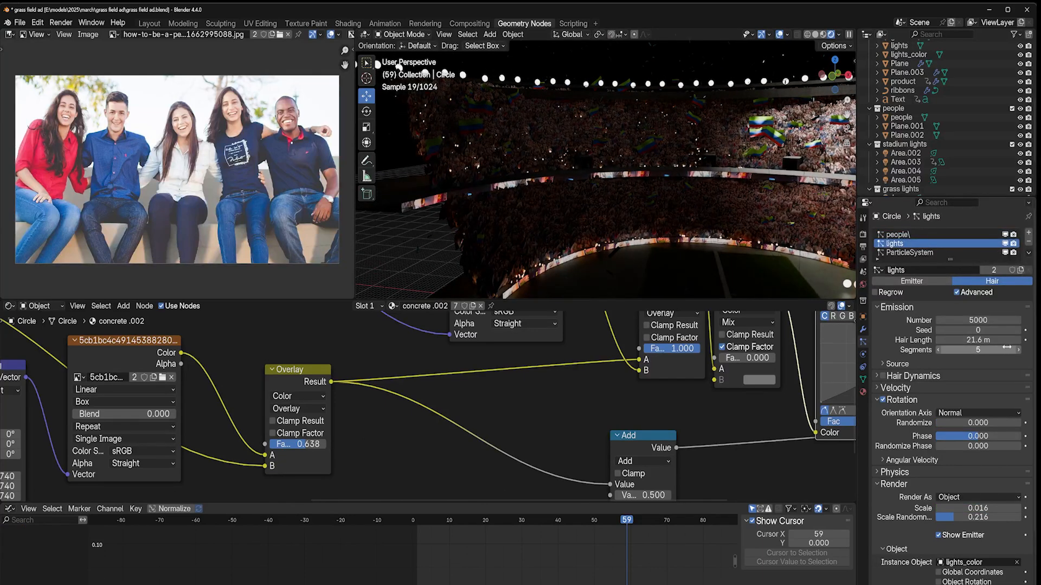
click(1019, 331)
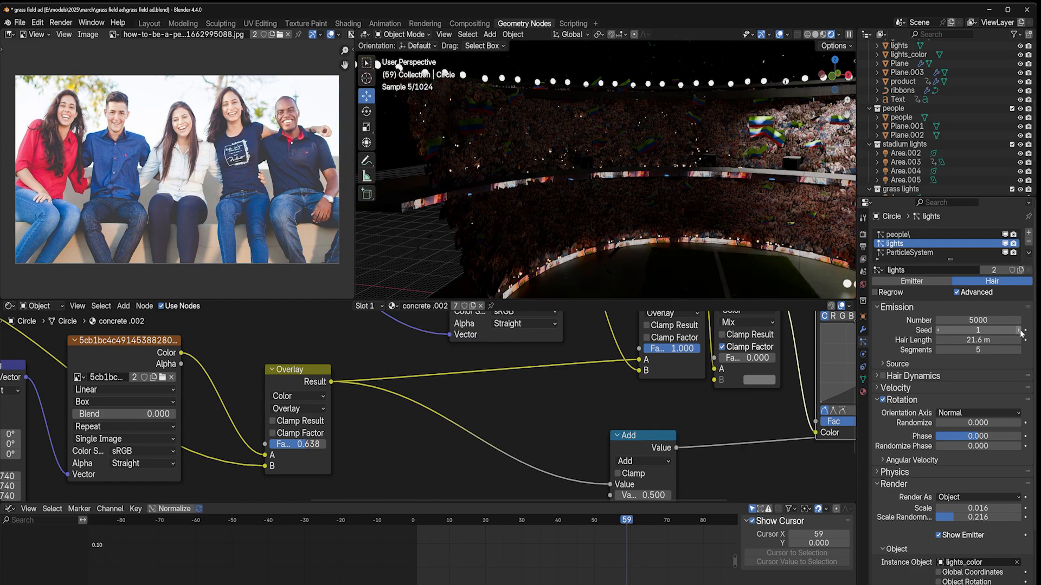
click(1019, 331)
click(1019, 330)
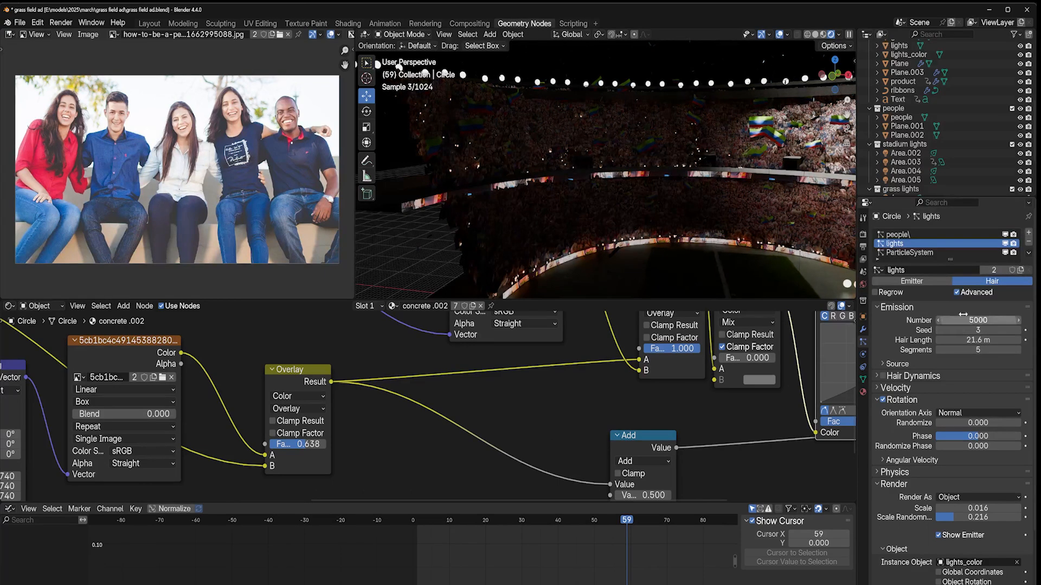
middle_drag(724, 151, 709, 157)
middle_drag(632, 157, 646, 151)
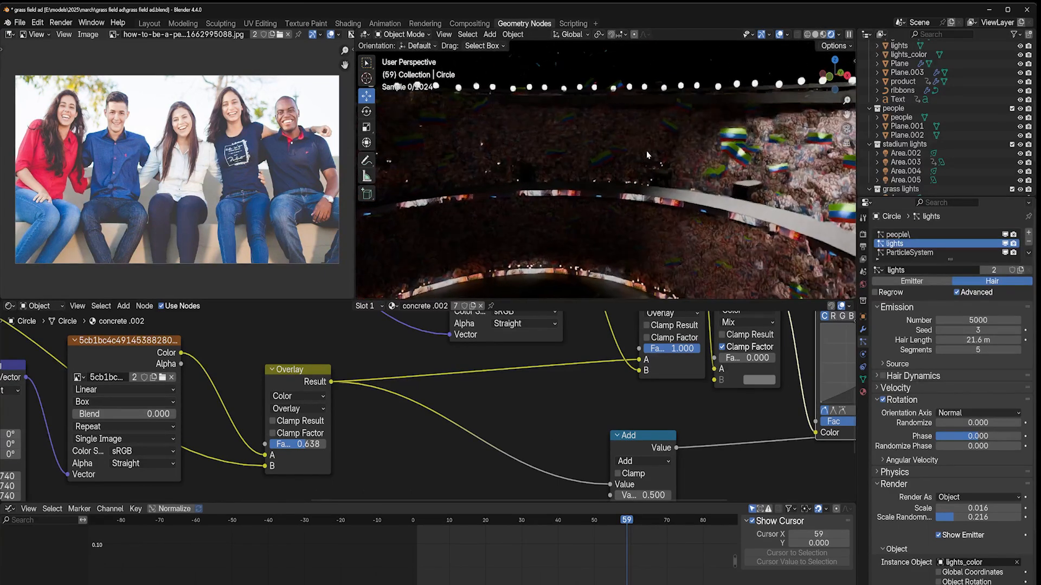
Switch the viewport to solid shading and look for the flag object in the scene collection
key(z)
click(705, 153)
scroll(884, 124, down, 5)
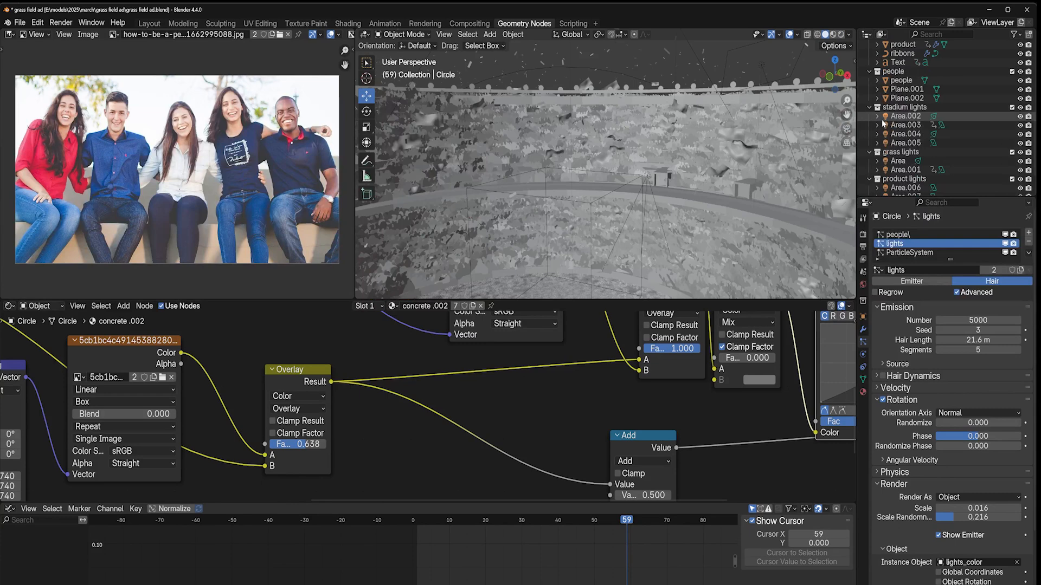
scroll(884, 124, down, 3)
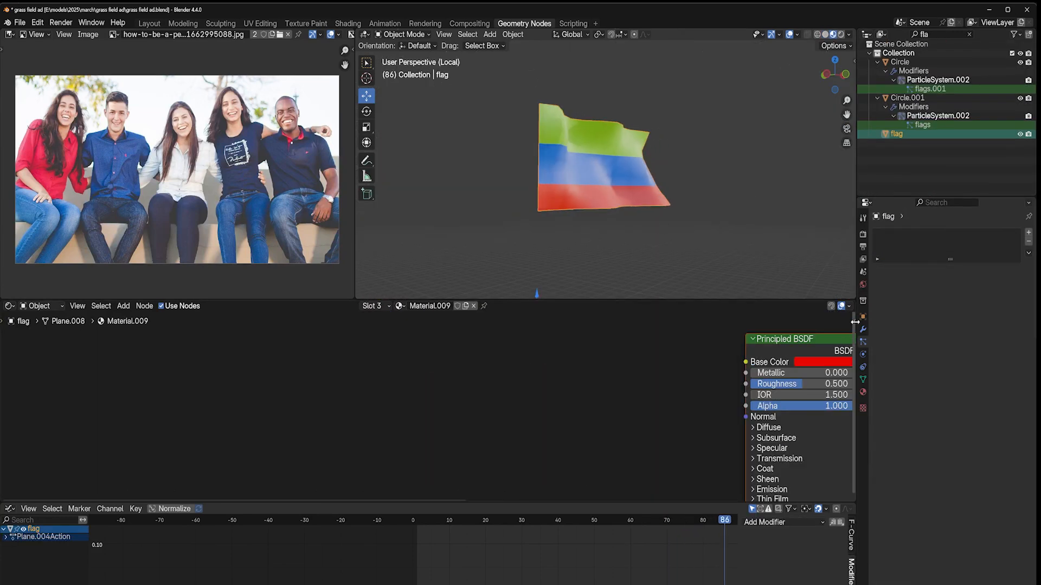
Examine the flag object's Displace modifier and the texture it uses
click(863, 329)
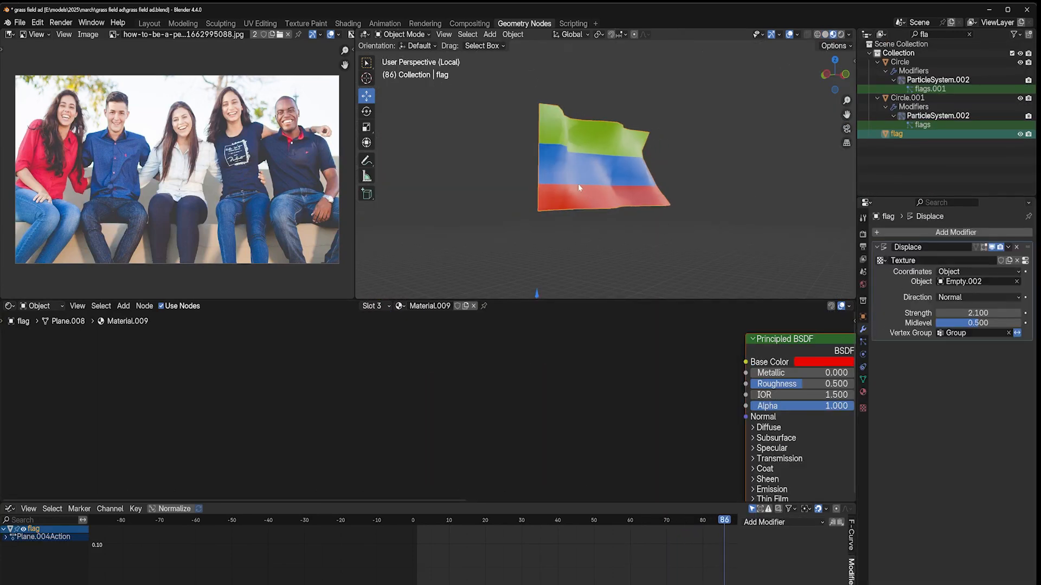
middle_drag(578, 184, 561, 197)
scroll(536, 221, down, 5)
scroll(560, 197, up, 4)
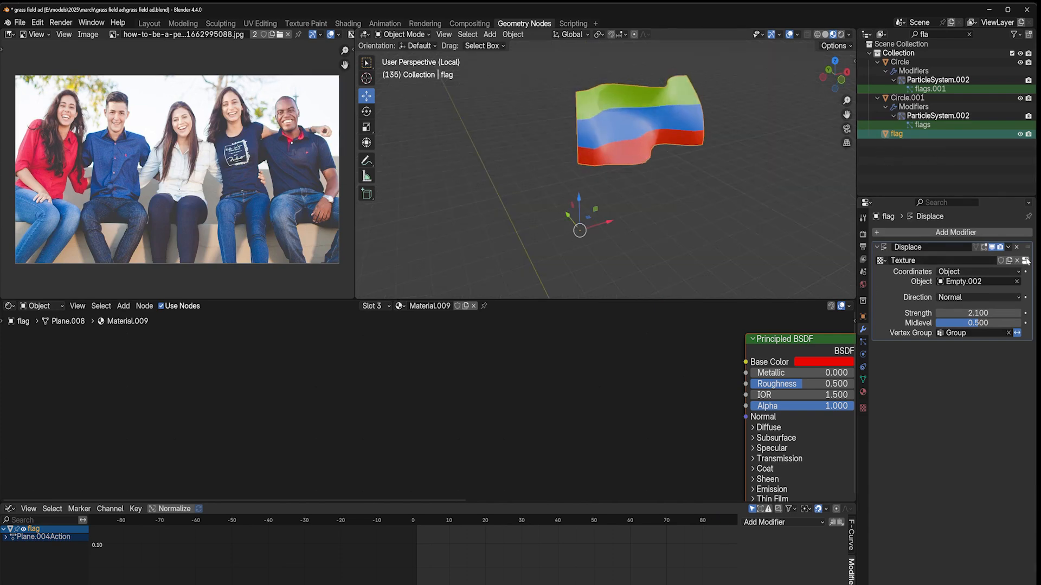
click(1026, 261)
click(862, 330)
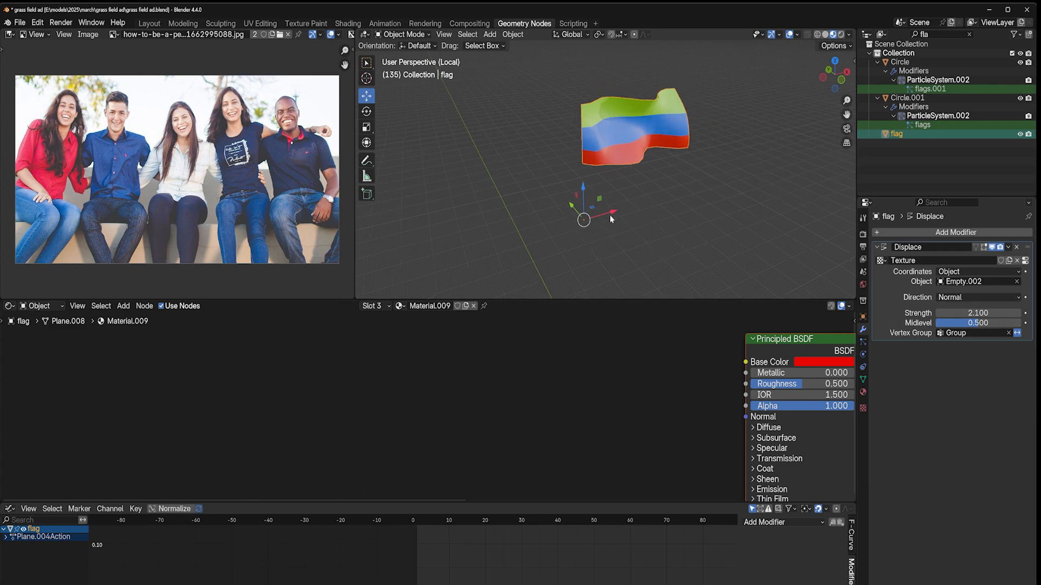
Add a cube empty below the flag and use it instead of Empty.002 as the Displace modifier's coordinate object
key(shift+a)
mouse_move(590, 229)
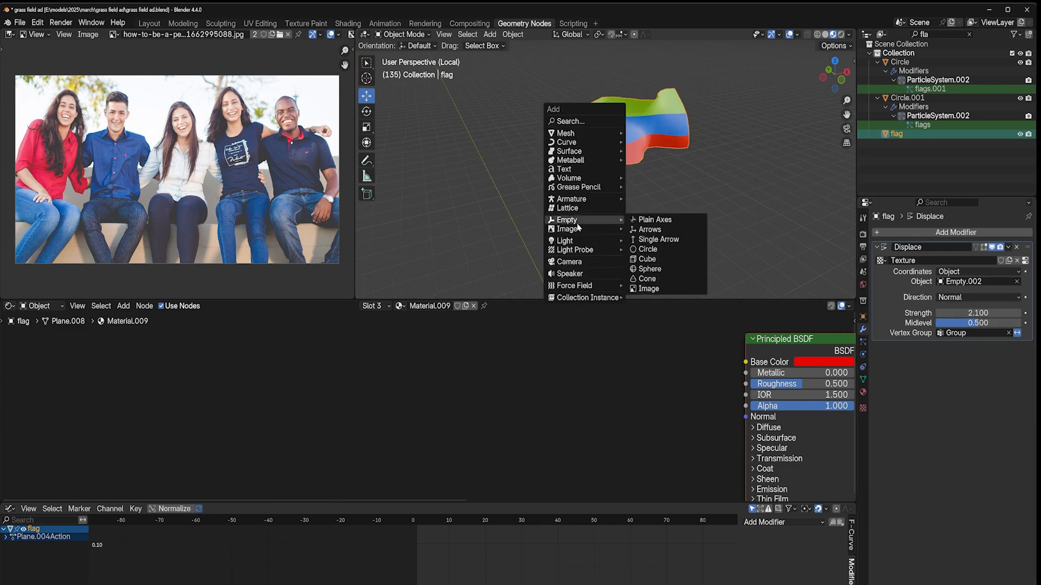
click(648, 247)
click(644, 159)
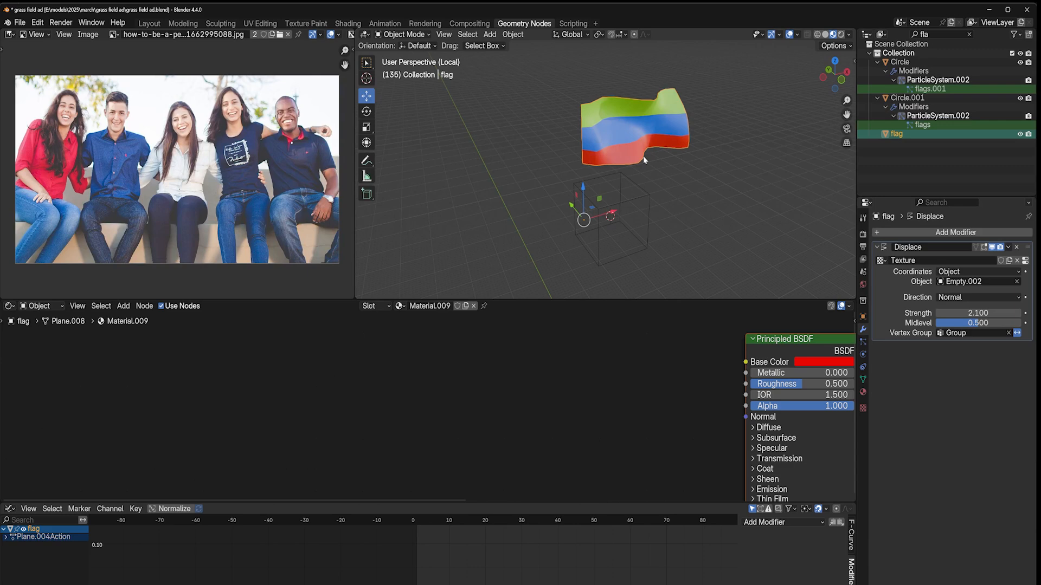
click(1016, 281)
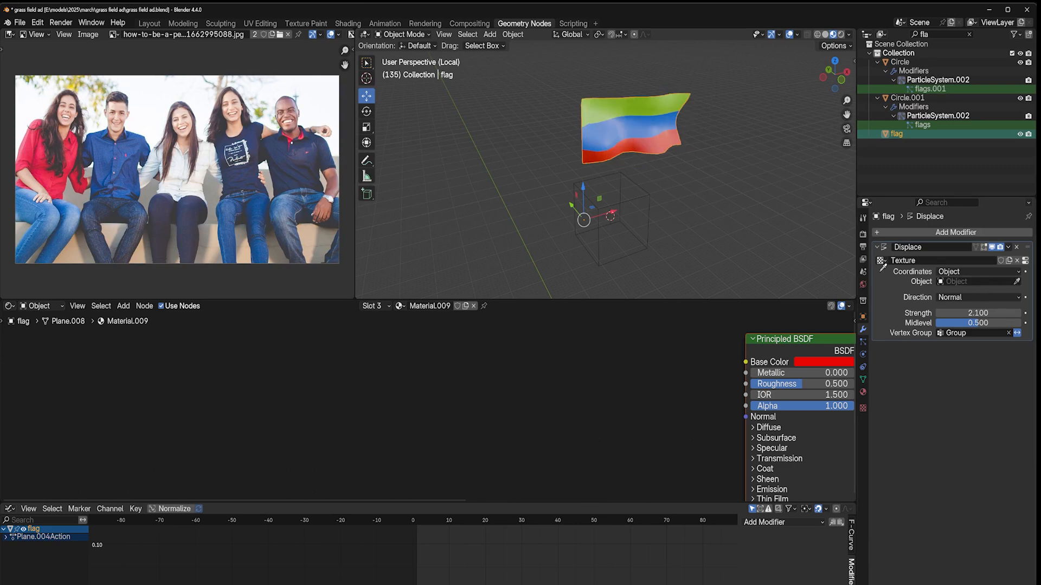
click(634, 197)
Try moving the cube empty about 3 m along the X axis to shift the flag's displacement
click(633, 200)
key(g)
key(x)
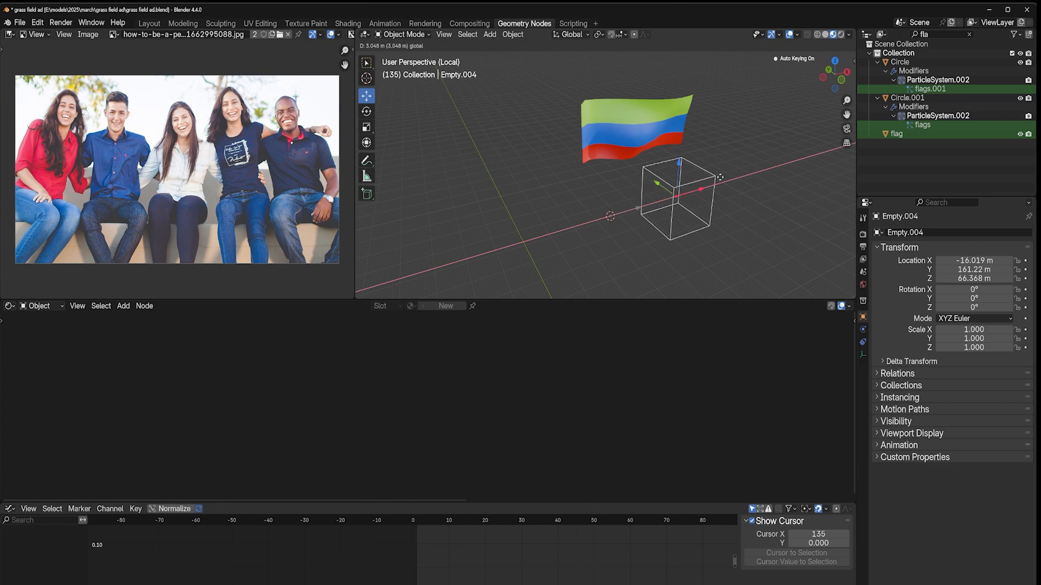
click(613, 165)
Play the flag's animation to examine how it waves
click(621, 152)
key(space)
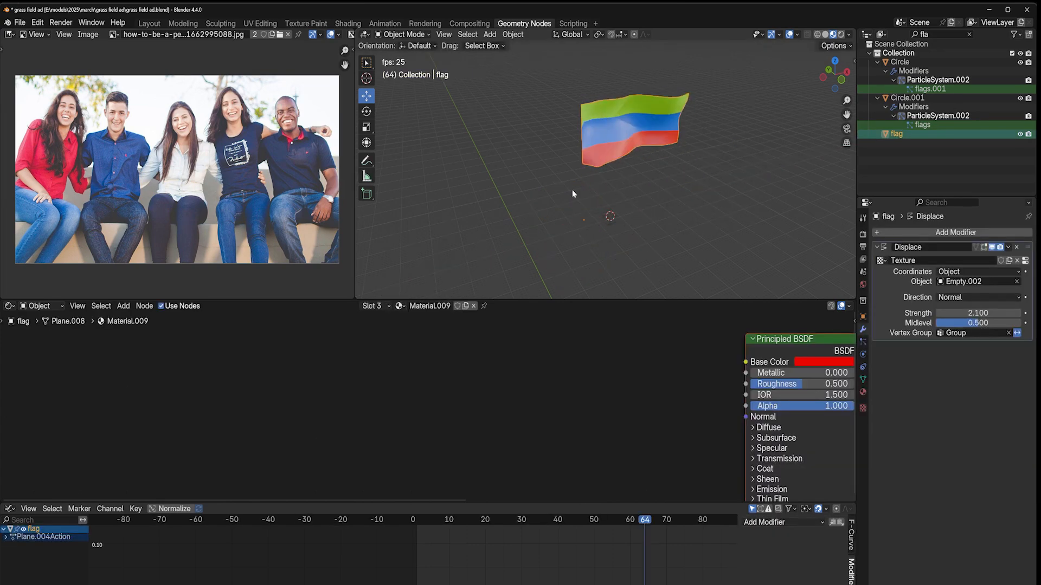
key(space)
click(578, 161)
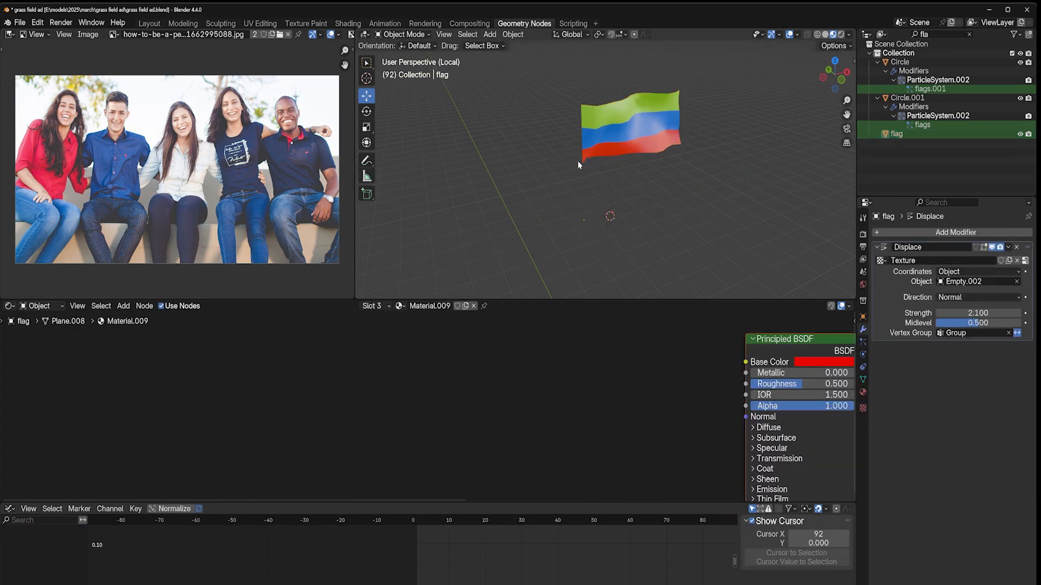
Leave the flag's local view and isolate the upper stand Circle.001 in local view
key(KP_Divide)
click(626, 164)
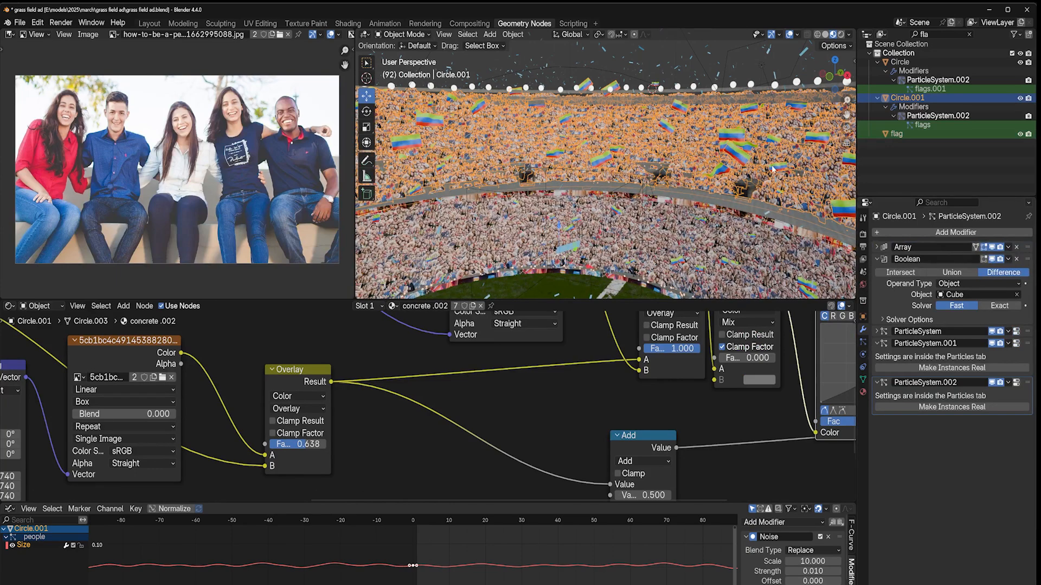
key(KP_Divide)
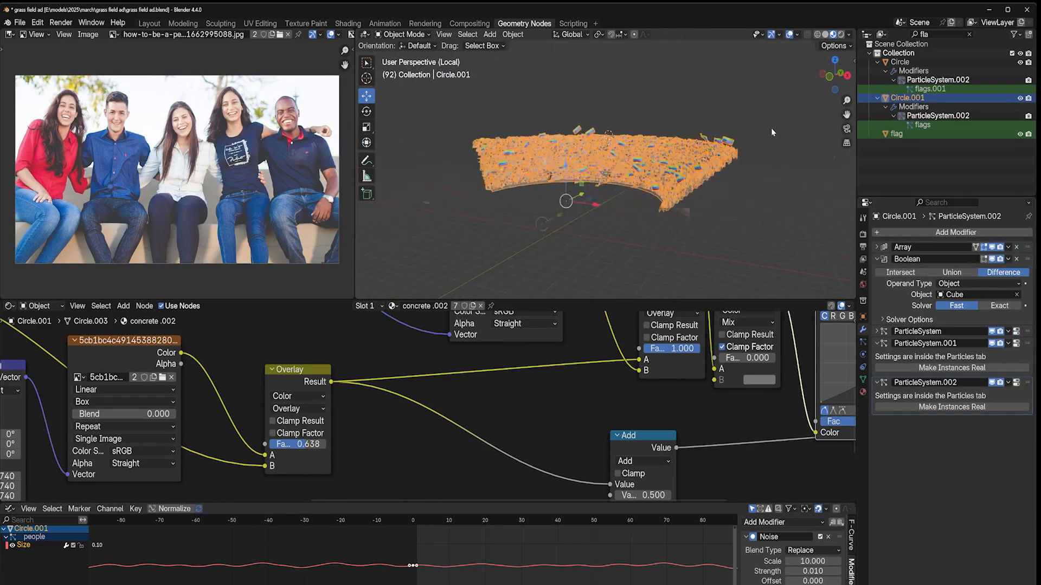
click(771, 128)
scroll(771, 127, up, 3)
click(779, 263)
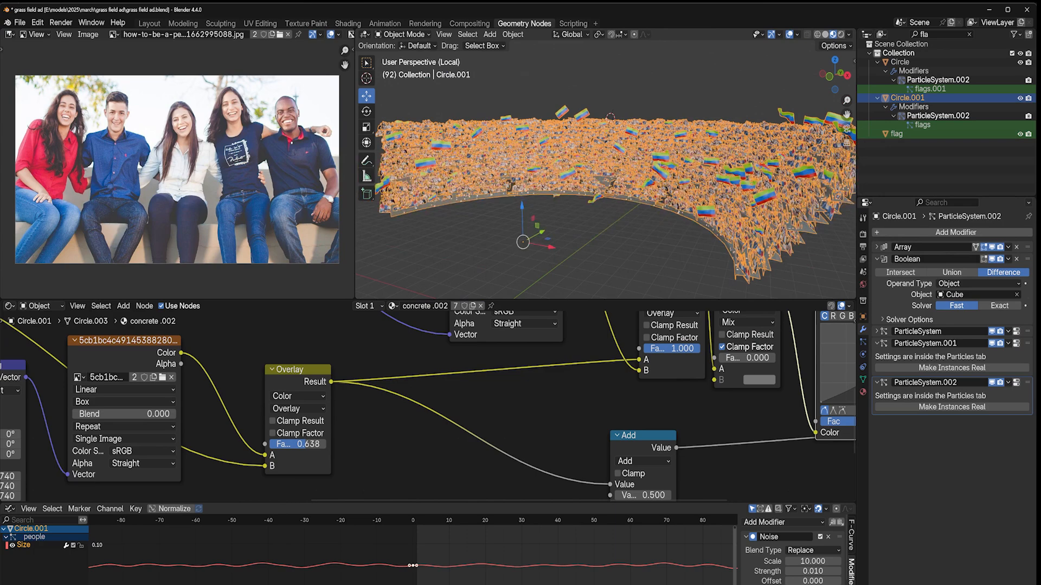
Turn off viewport display of Circle.001's ParticleSystem and ParticleSystem.001 modifiers, leaving the flags on the stand
click(878, 260)
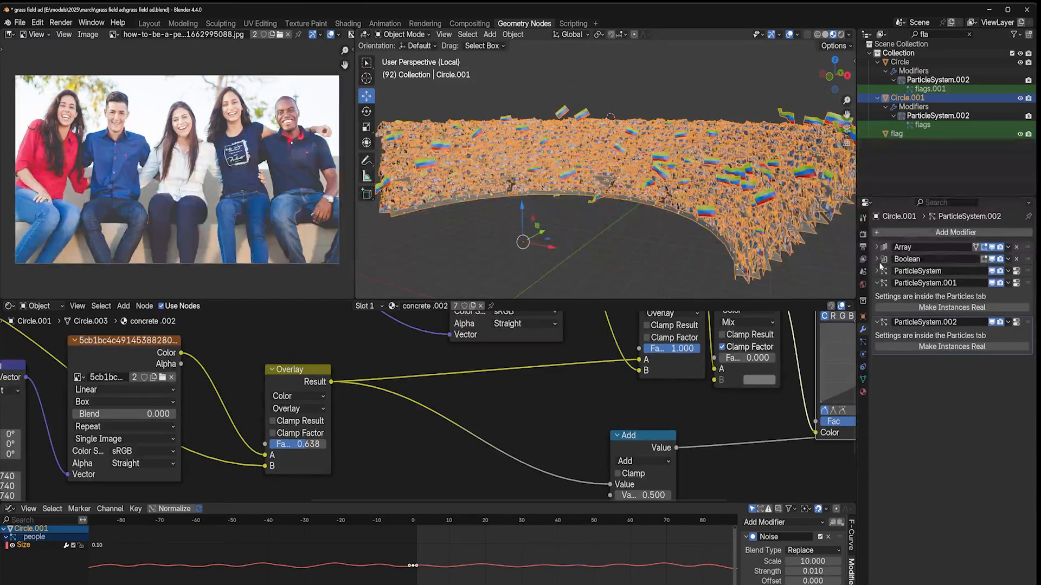
click(993, 271)
click(992, 283)
key(alt+a)
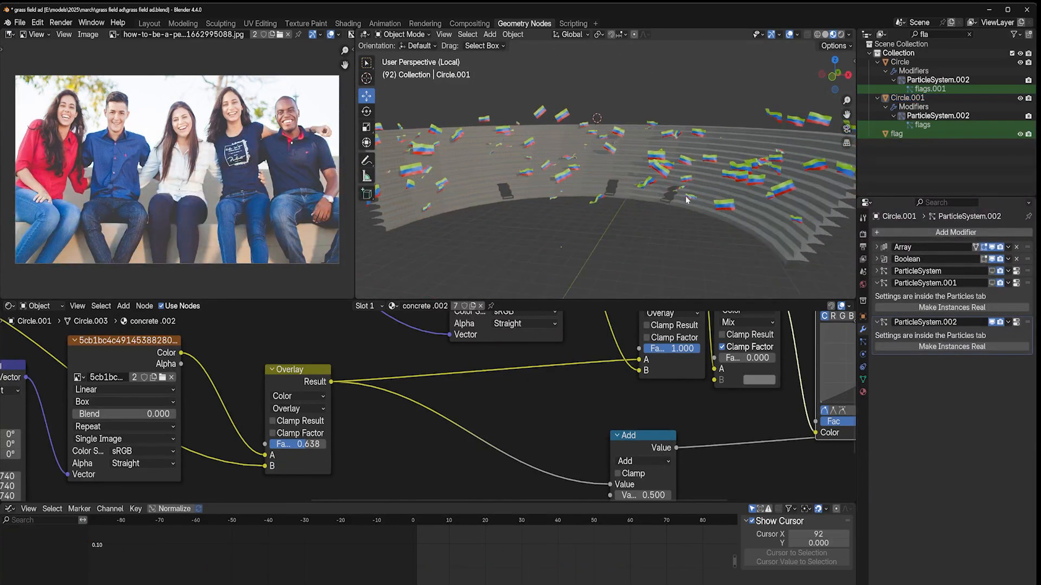
middle_drag(685, 197, 772, 228)
click(784, 235)
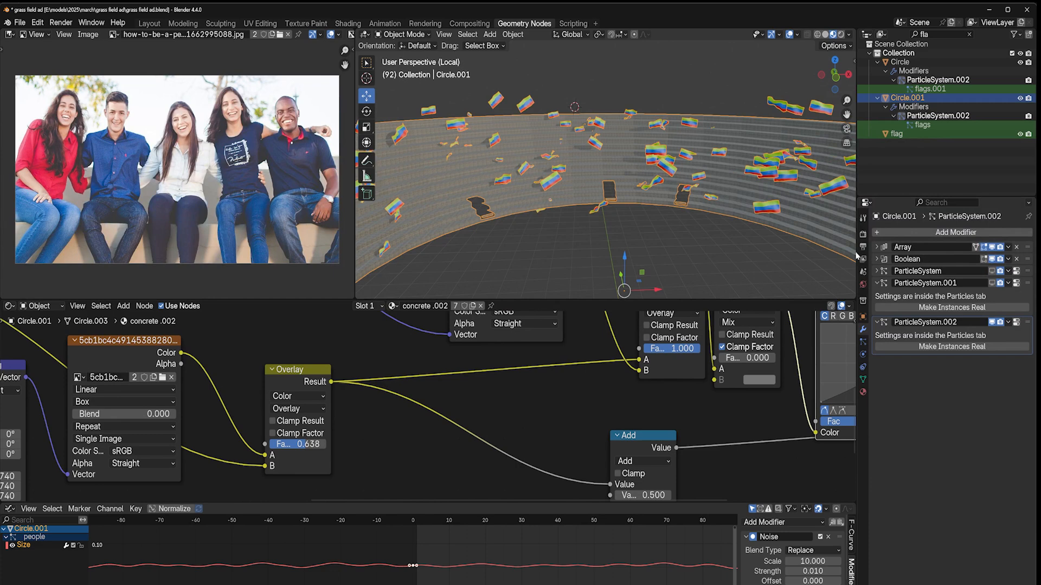
In Circle.001's flags particle system, set the emission Number to 183 and the render Scale to 0.206
click(863, 342)
click(893, 253)
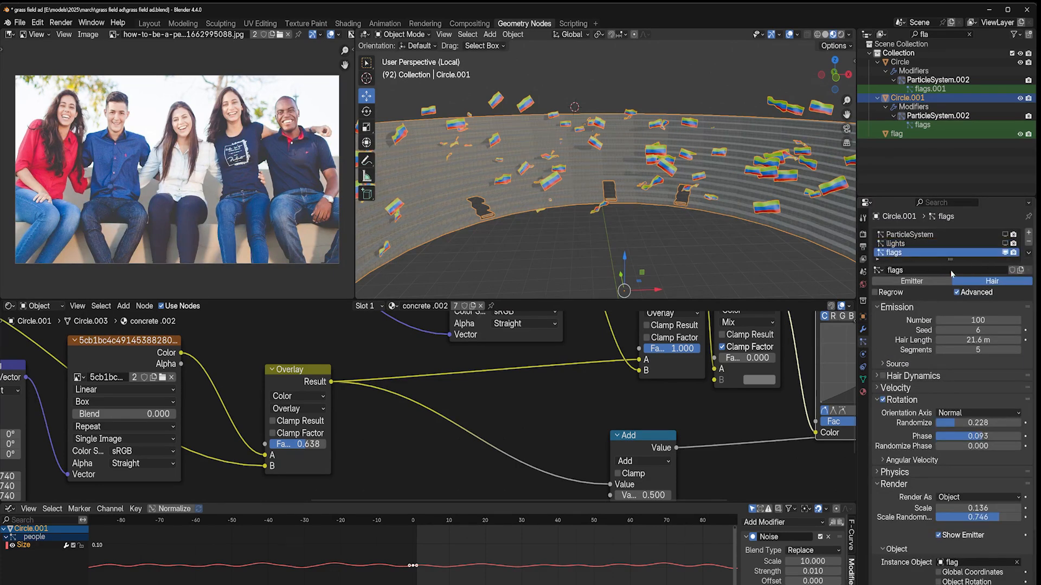
mouse_move(978, 320)
mouse_down()
mouse_move(906, 320)
mouse_move(981, 320)
mouse_up()
scroll(933, 429, down, 4)
scroll(933, 428, down, 1)
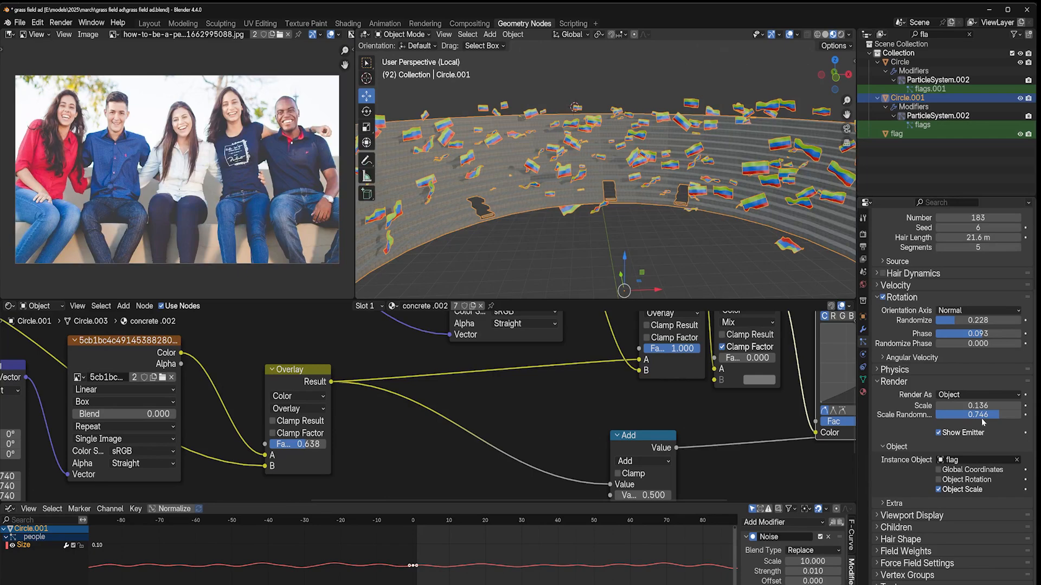
mouse_move(981, 406)
mouse_down()
mouse_move(1009, 406)
mouse_move(991, 406)
mouse_up()
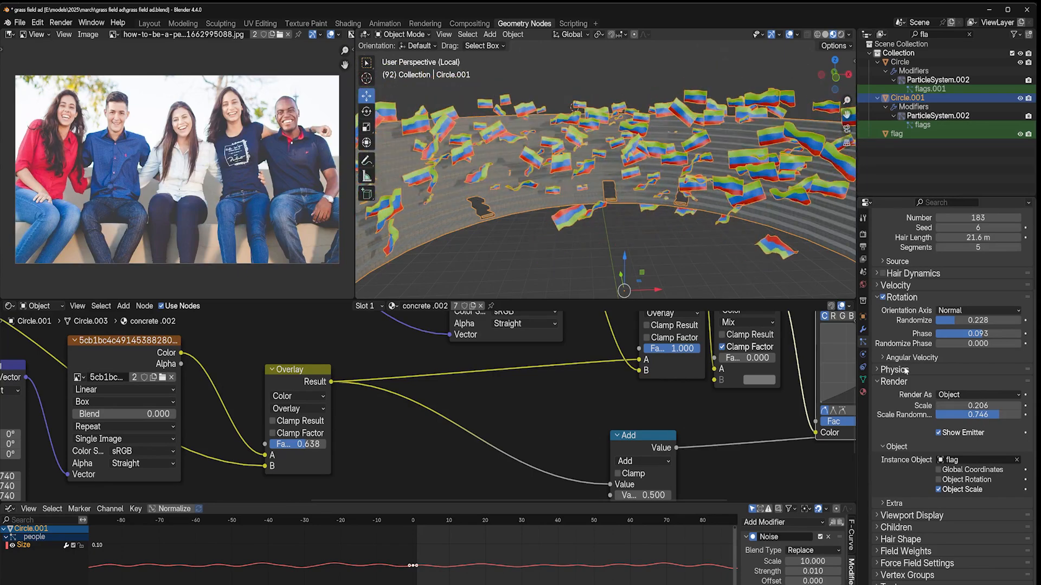
Play the waving flags on the stand and set the flags system's rotation Randomize to 0.231
key(space)
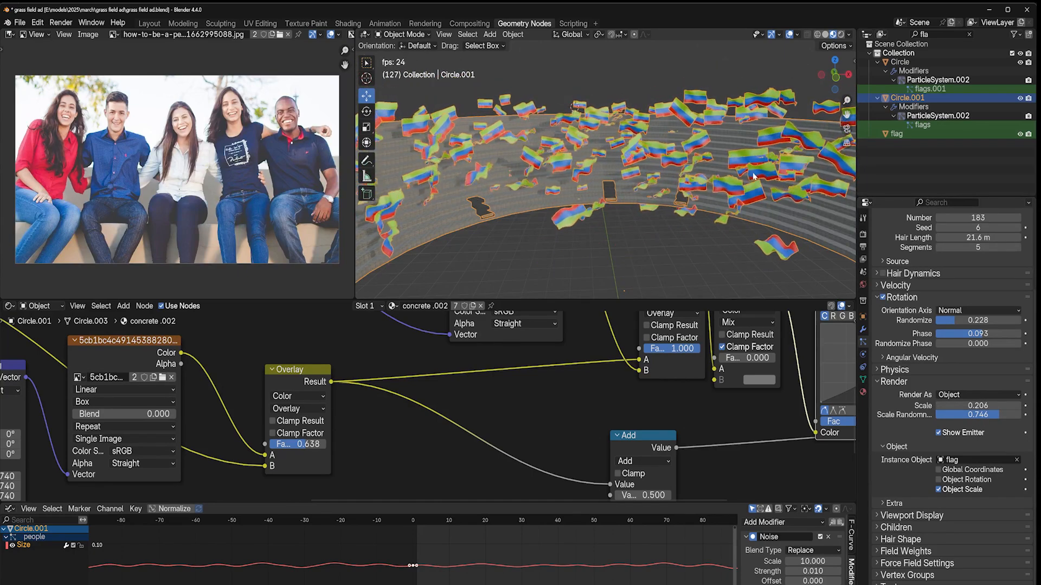
key(Escape)
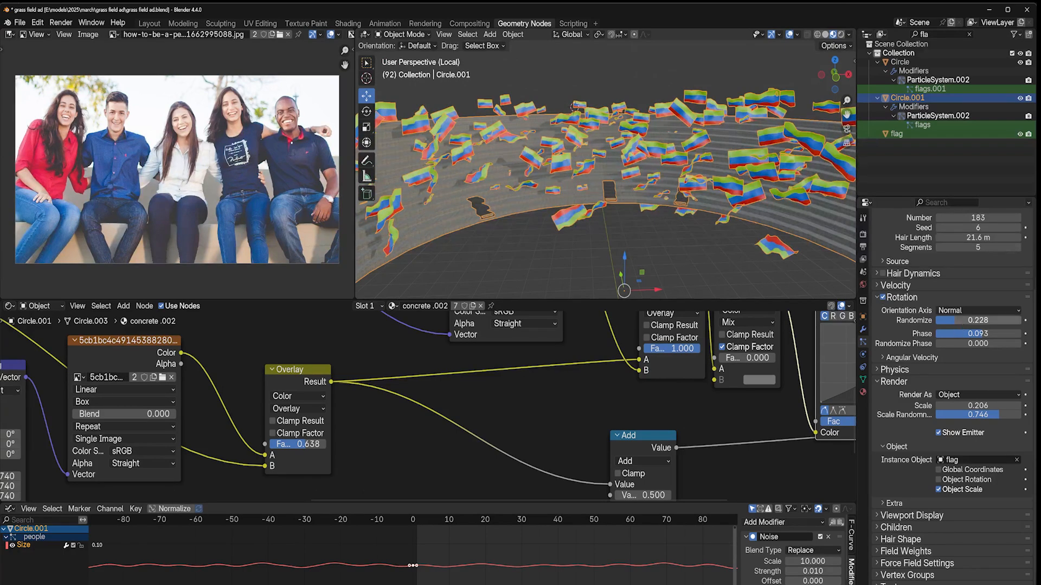
mouse_move(976, 321)
mouse_down()
mouse_move(994, 320)
mouse_move(976, 321)
mouse_up()
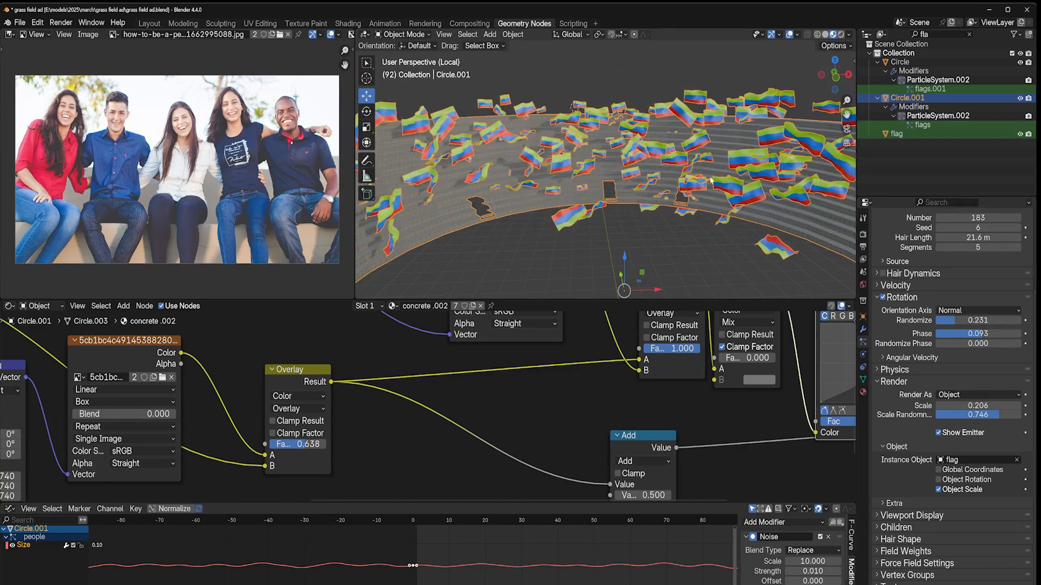
scroll(710, 181, down, 4)
middle_drag(710, 181, 603, 194)
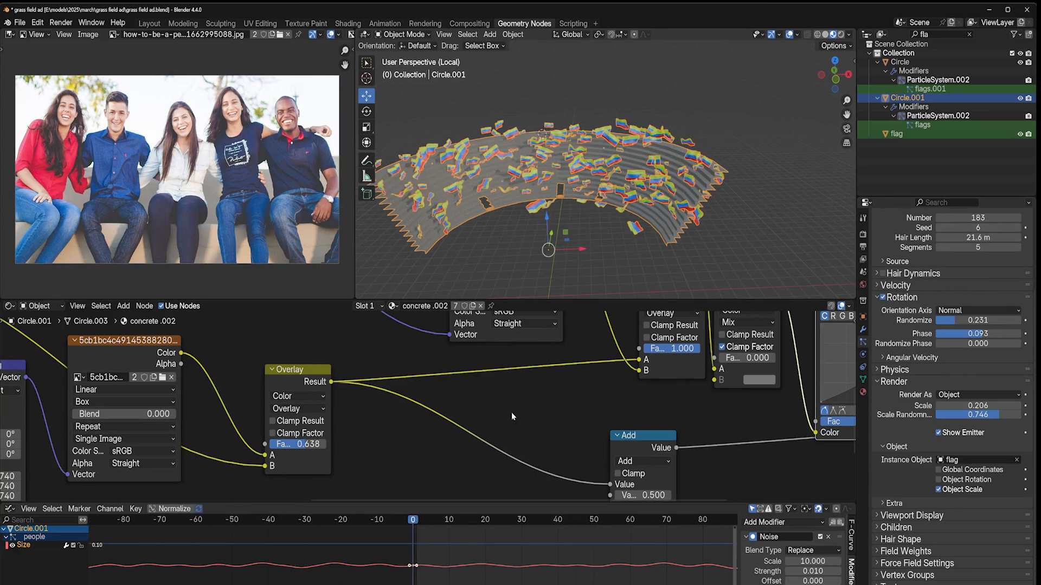
scroll(881, 286, up, 5)
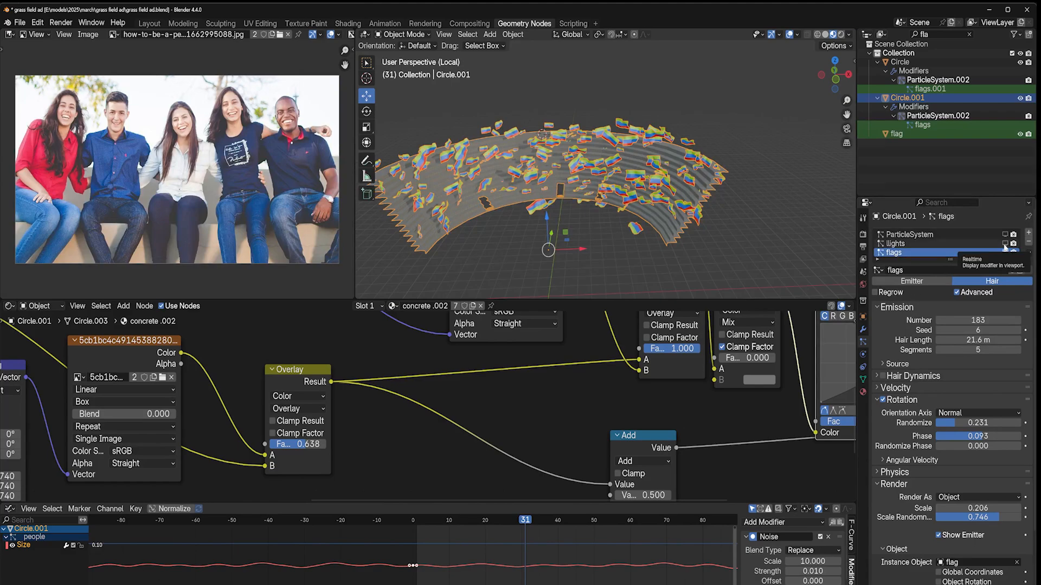
Turn on viewport display of Circle.001's llights particle system and view it close up among the flags
click(1005, 244)
scroll(546, 223, up, 10)
middle_drag(597, 203, 647, 262)
middle_drag(576, 216, 553, 152)
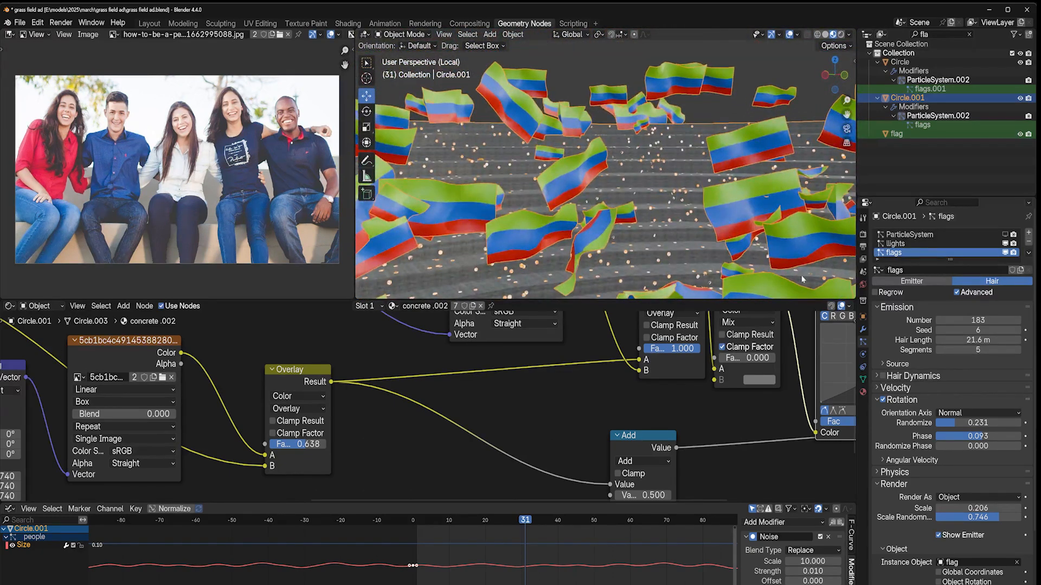
Examine Circle.001's up vertex group and the original row of seating faces in Edit Mode, then return to Object Mode
click(863, 380)
middle_drag(697, 185, 605, 170)
key(Tab)
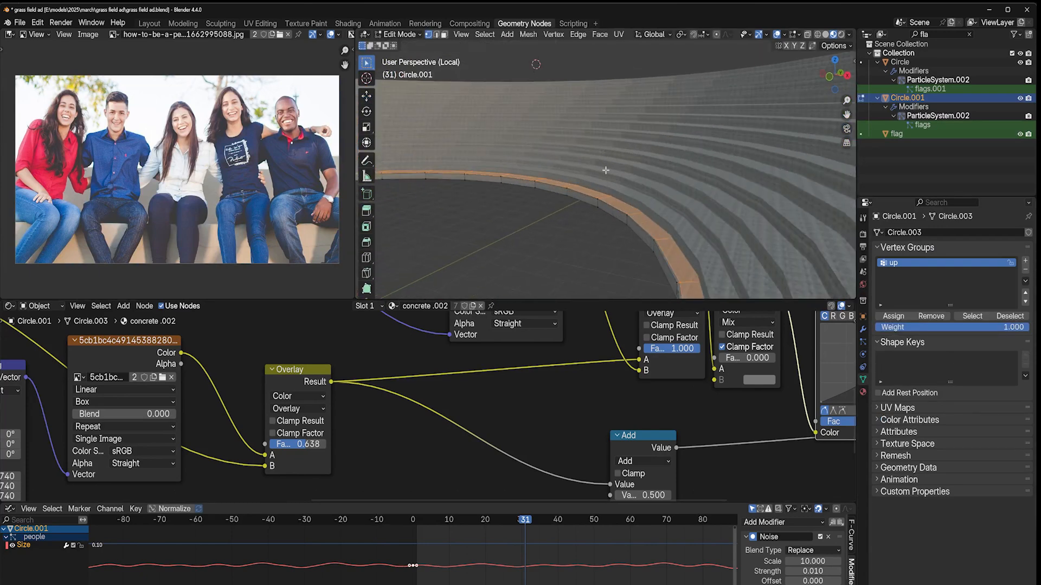
middle_drag(681, 234, 653, 258)
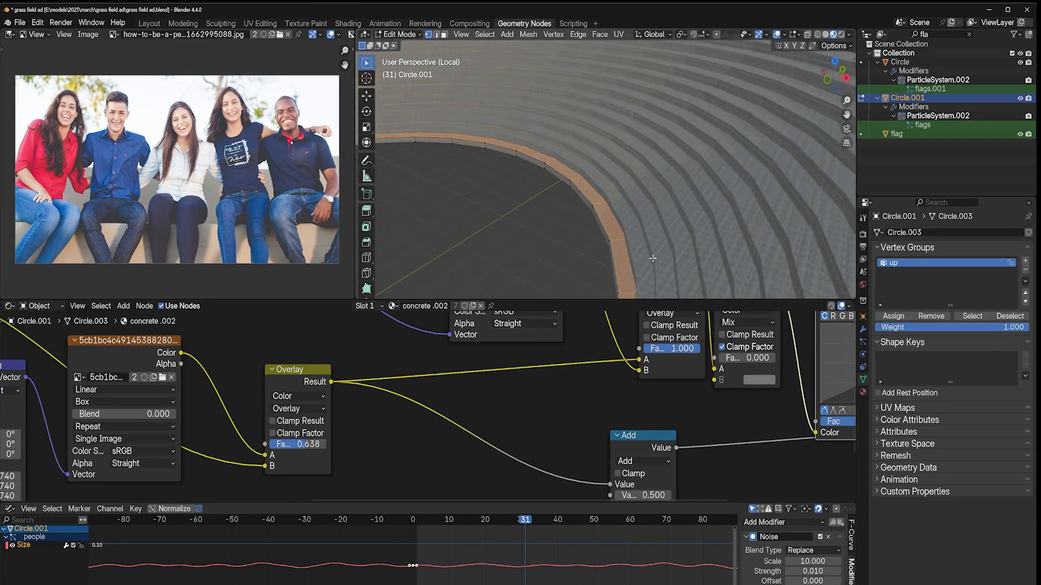
middle_drag(600, 201, 636, 185)
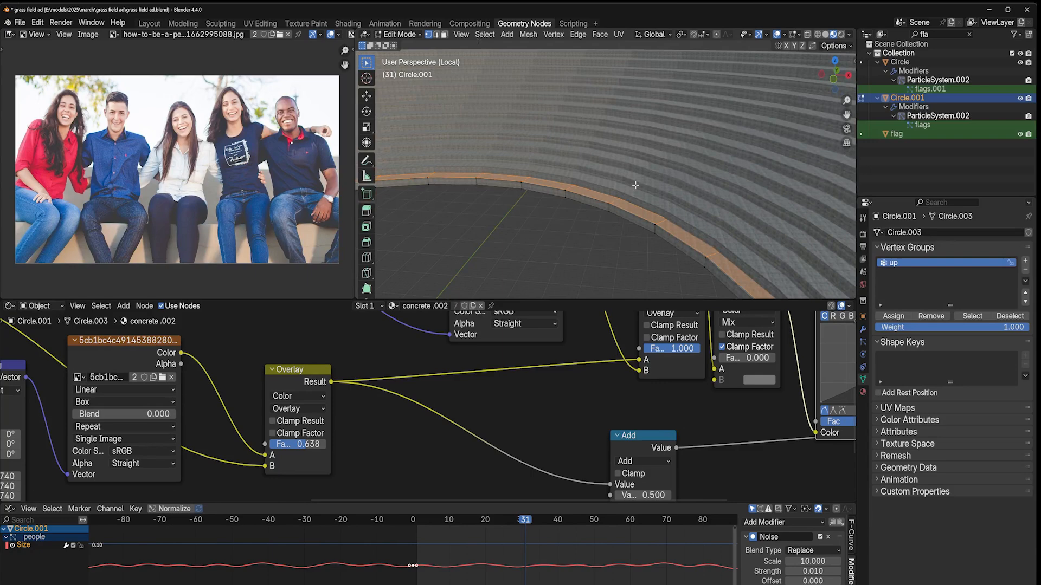
key(Tab)
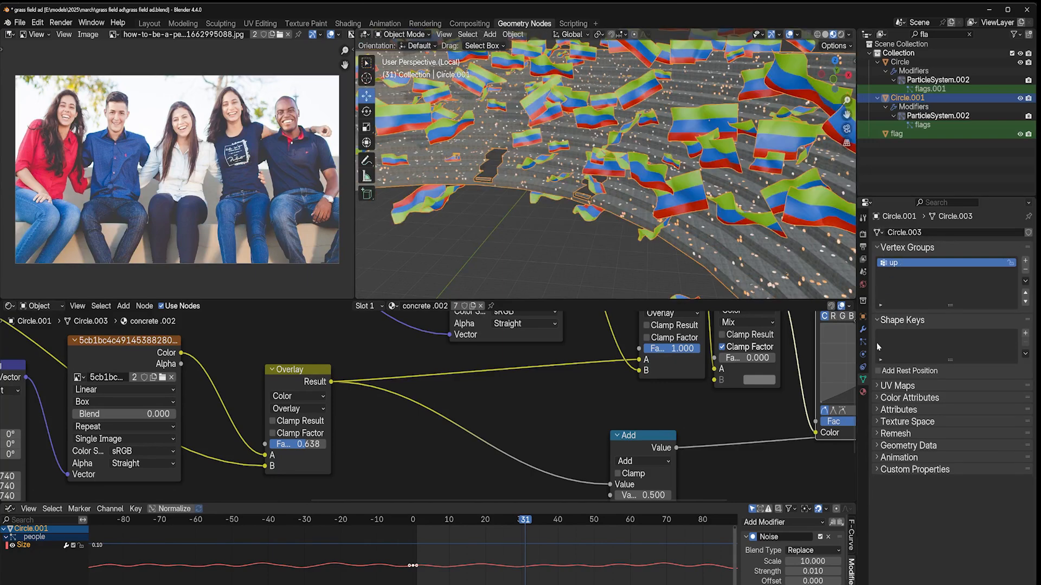
Expand the Vertex Groups settings of Circle.001's flags particle system and examine how the flags are distributed over the stand
click(861, 330)
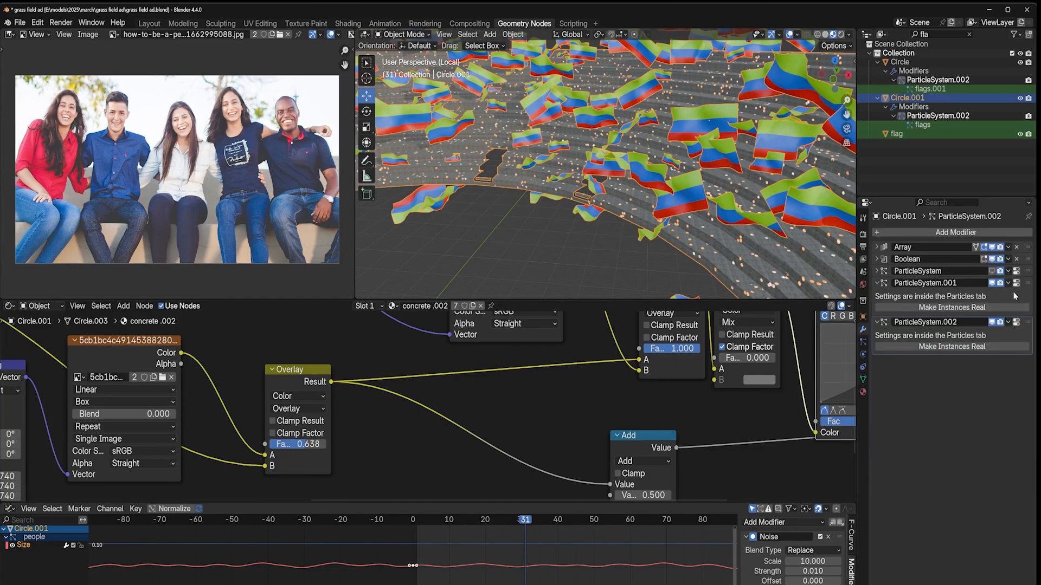
click(1017, 323)
scroll(968, 405, down, 6)
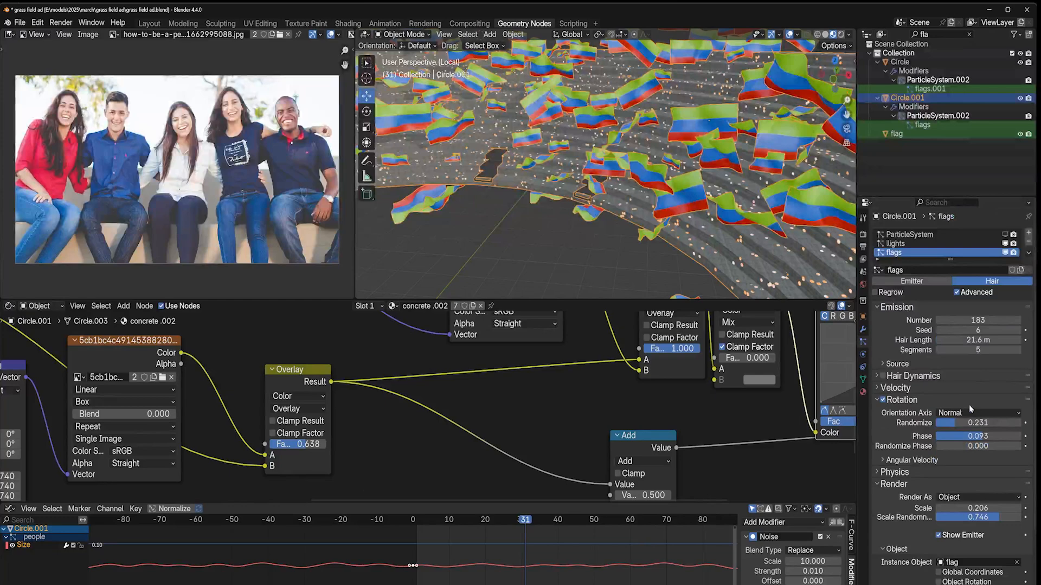
click(939, 575)
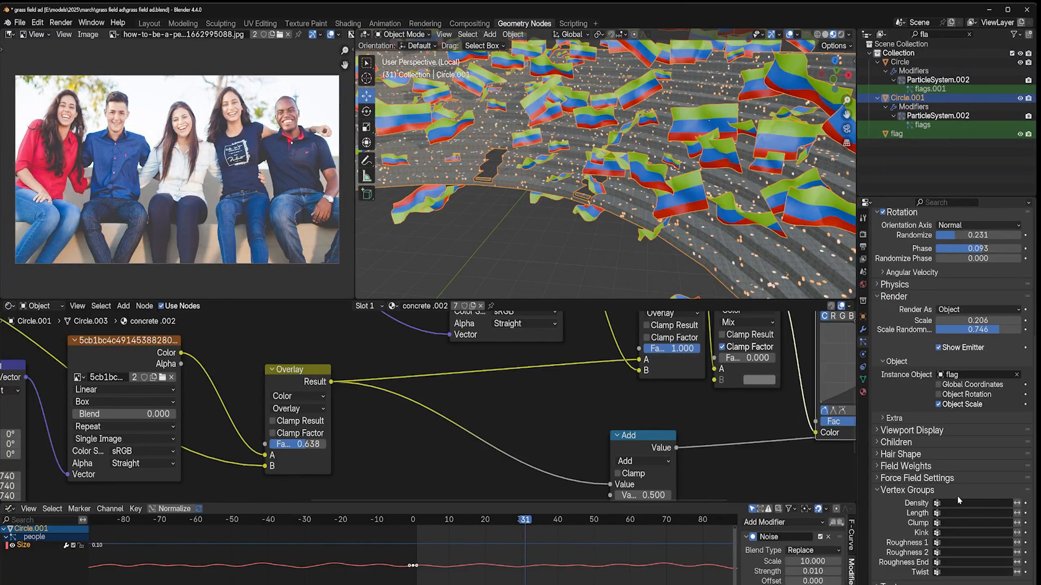
scroll(896, 472, down, 4)
middle_drag(695, 192, 678, 171)
scroll(955, 401, up, 4)
scroll(956, 401, up, 4)
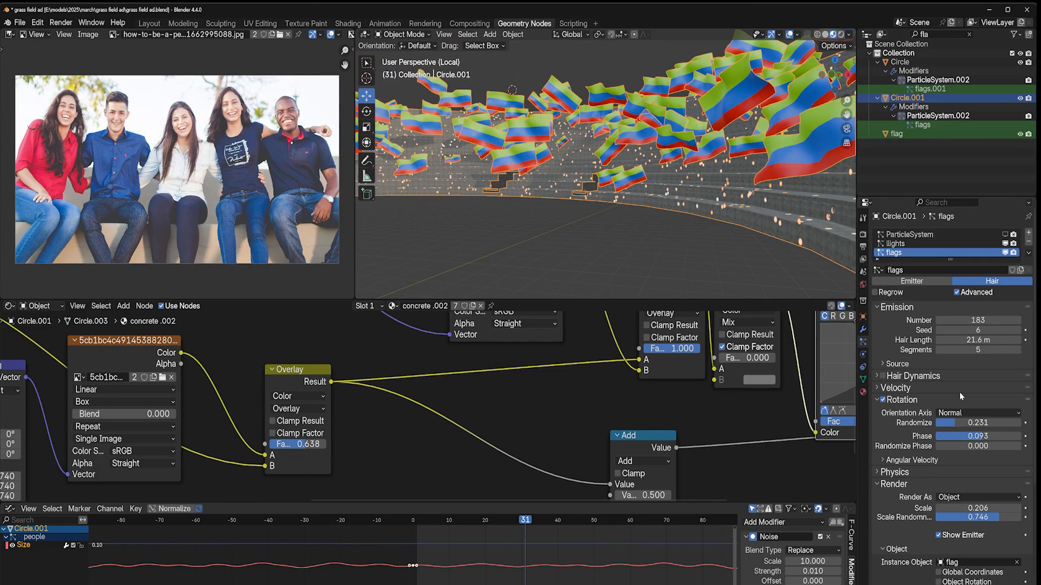
mouse_move(700, 218)
middle_down()
mouse_move(672, 244)
mouse_move(683, 216)
mouse_move(703, 204)
middle_up()
middle_drag(703, 137, 795, 138)
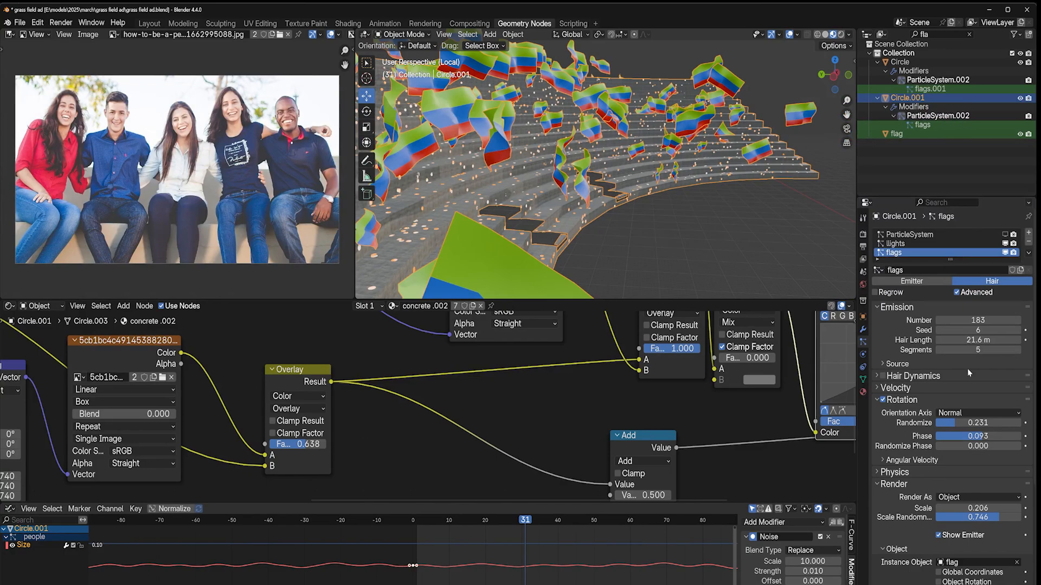
Clear the Density vertex group of Circle.001's flags particle system and inspect the flags across the stand
scroll(968, 369, down, 8)
click(1010, 503)
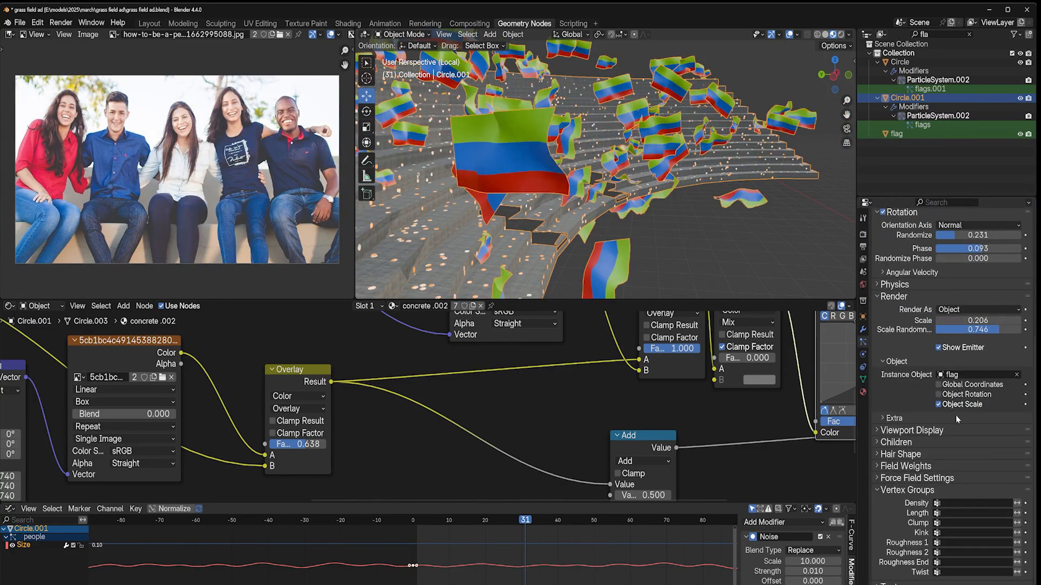
scroll(960, 413, up, 8)
middle_drag(672, 228, 585, 179)
scroll(976, 438, down, 8)
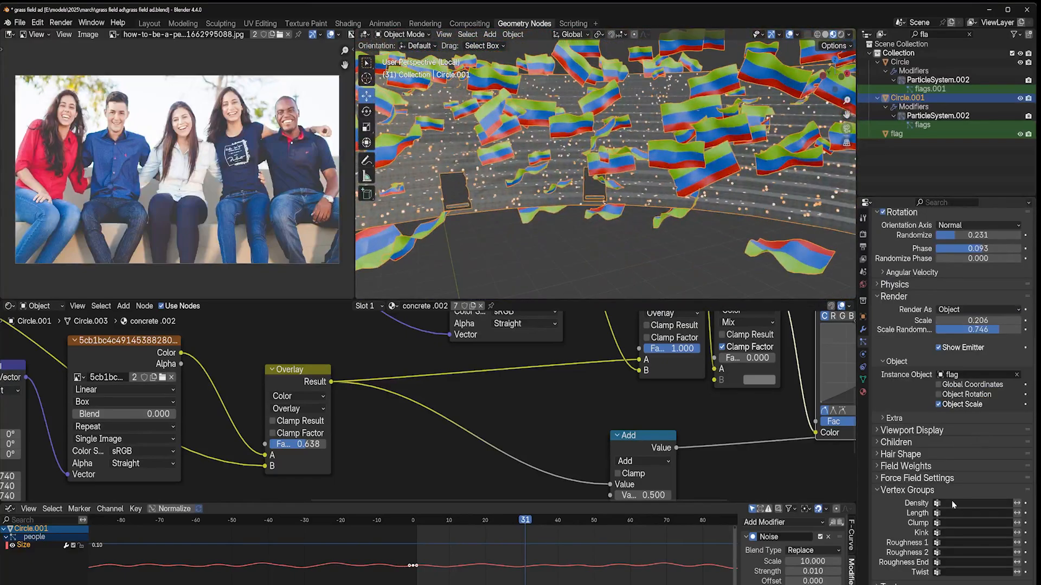
Assign the up vertex group as the Density of Circle.001's flags particle system and inspect the flags over the stand
click(970, 503)
click(954, 517)
mouse_move(710, 168)
middle_down()
mouse_move(683, 172)
mouse_move(644, 125)
mouse_move(759, 173)
mouse_move(705, 163)
middle_up()
scroll(915, 349, up, 8)
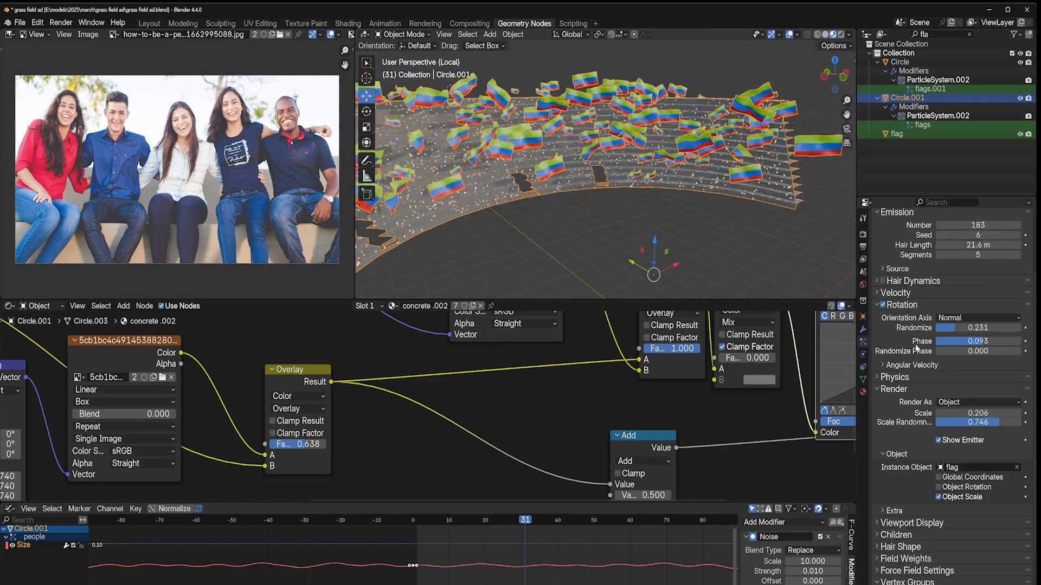
middle_drag(753, 223, 672, 190)
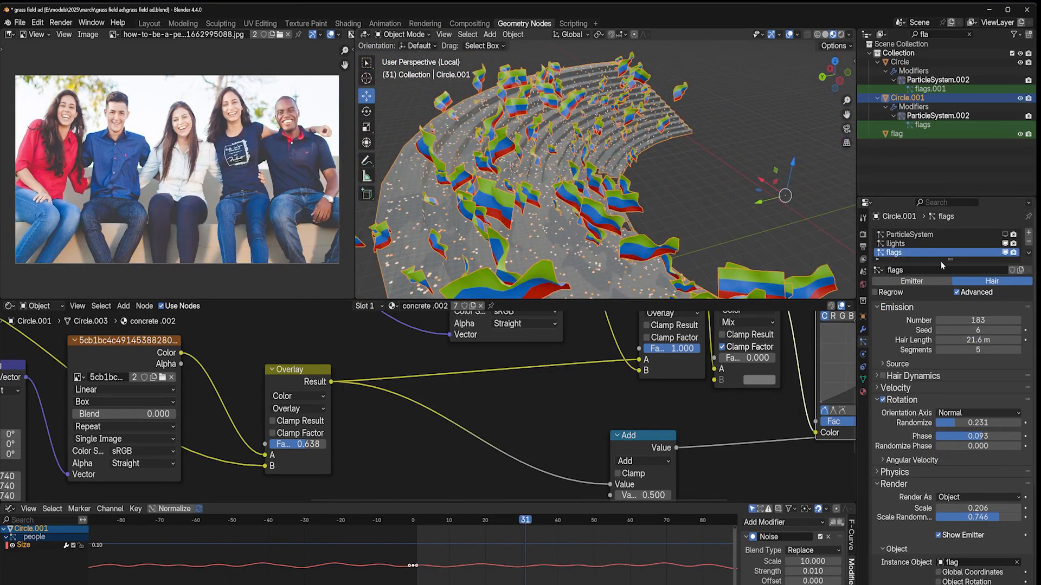
Set the Density vertex group of Circle.001's llights particle system to up and inspect the lights on the steps
click(943, 245)
scroll(949, 469, down, 8)
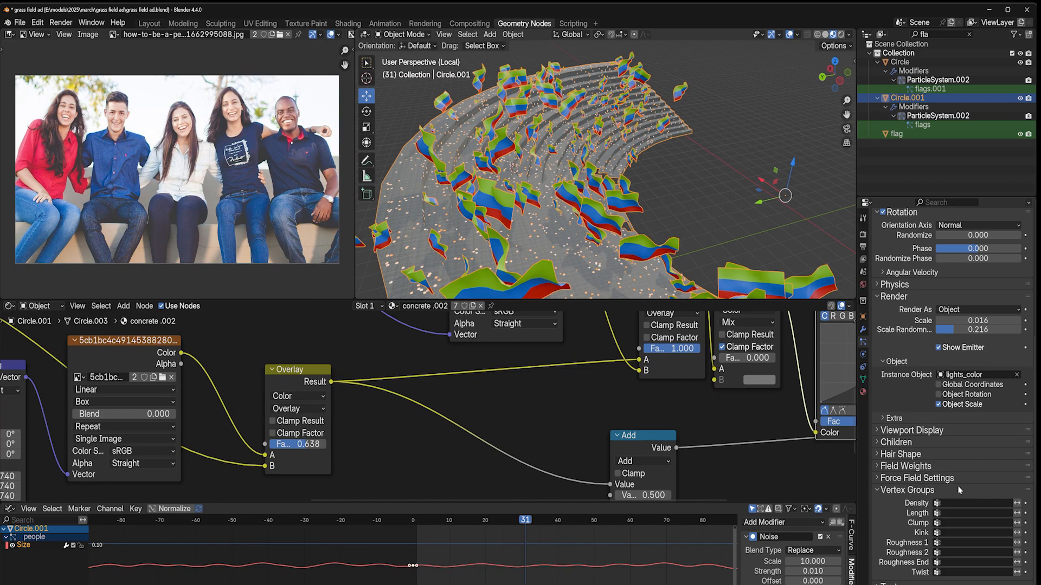
click(949, 503)
click(938, 517)
middle_drag(612, 146, 594, 181)
scroll(595, 157, up, 6)
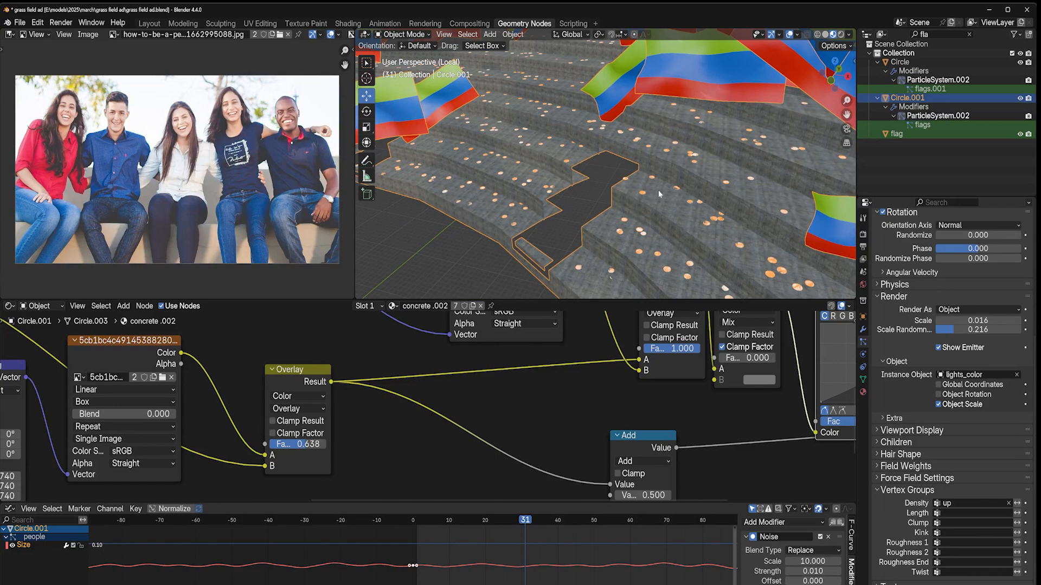
middle_drag(663, 205, 641, 153)
middle_drag(420, 158, 374, 174)
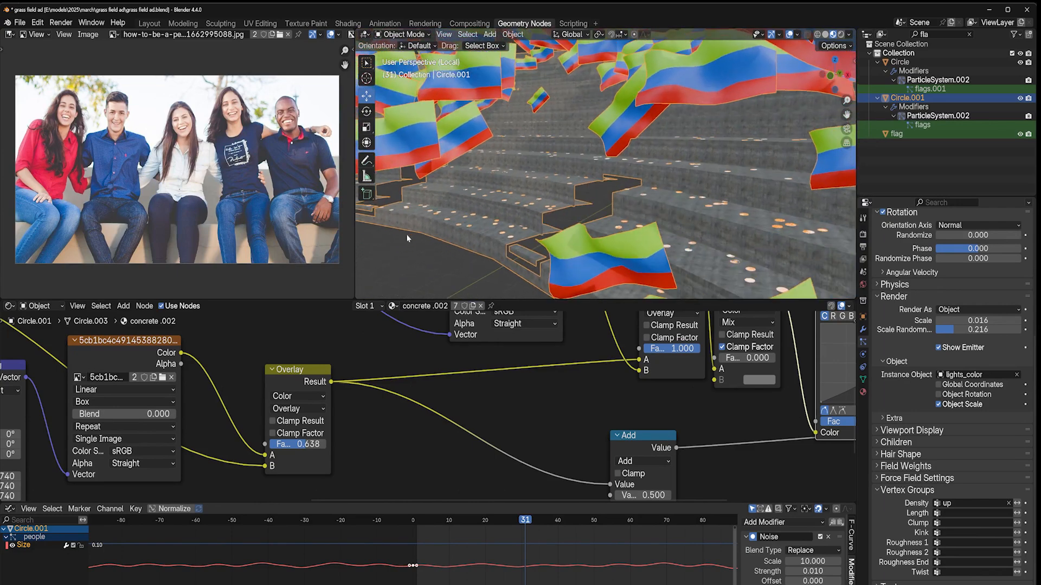
Invert the up Density vertex group of the llights particle system and inspect the lights across the stand's steps
click(1019, 505)
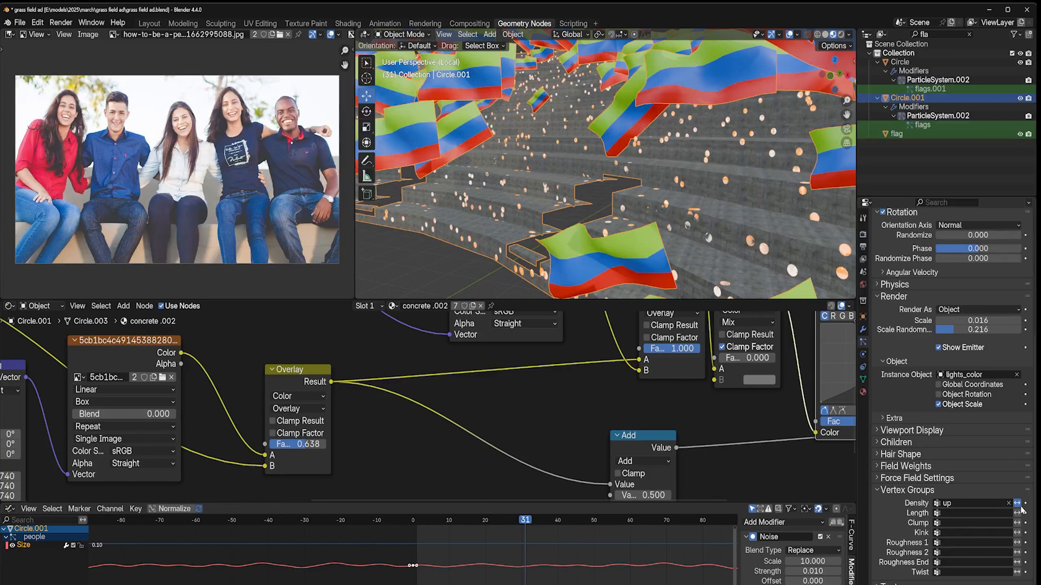
scroll(813, 217, down, 4)
middle_drag(813, 217, 651, 179)
scroll(757, 197, up, 3)
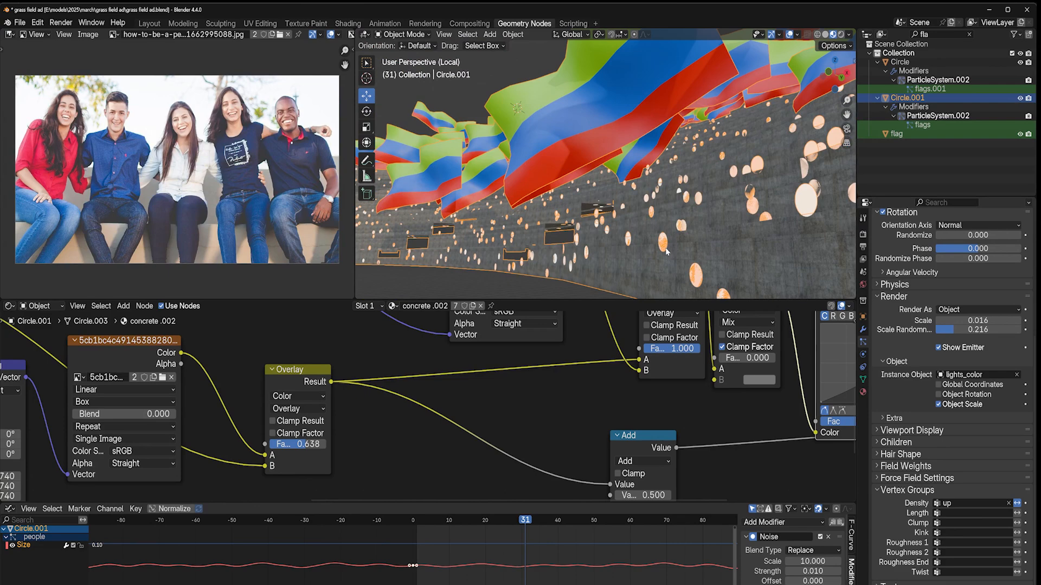
middle_drag(666, 250, 765, 251)
scroll(724, 165, down, 4)
middle_drag(724, 165, 637, 186)
scroll(625, 181, up, 4)
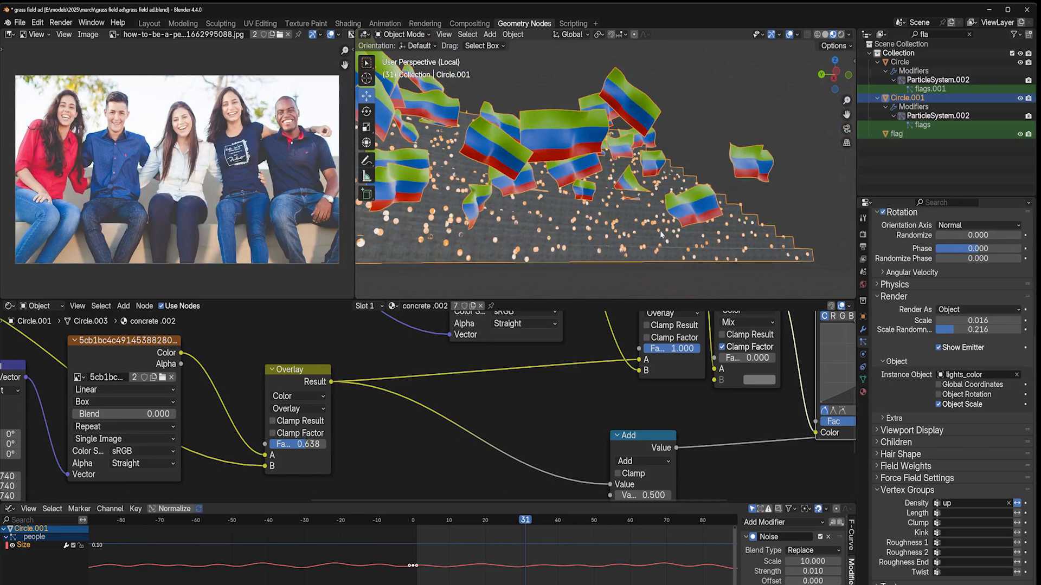
Show Circle.001's crowd ParticleSystem in the viewport to view the people among flags and lights, and hide it again
scroll(938, 300, up, 8)
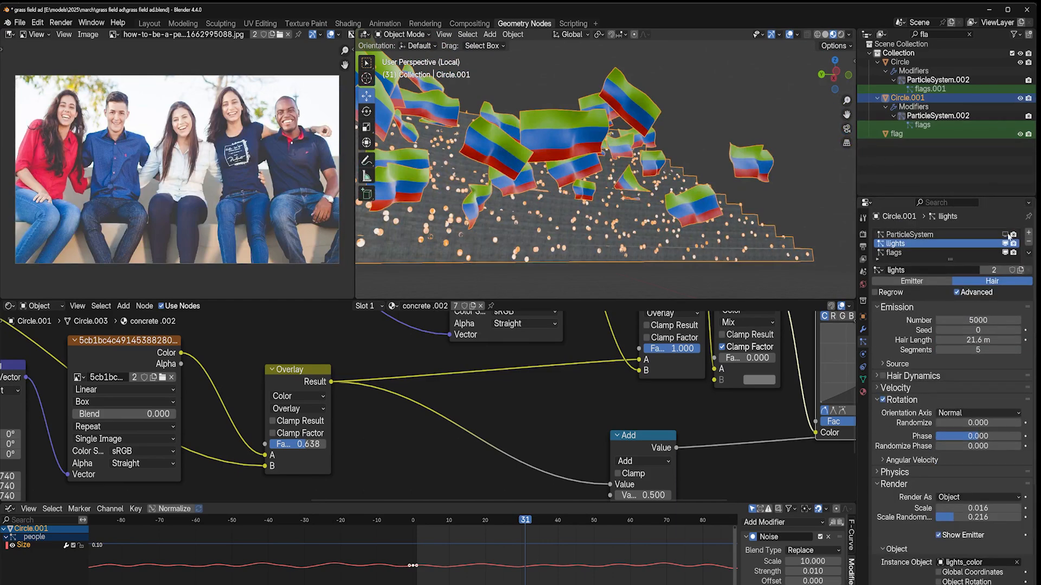
click(1009, 235)
middle_drag(700, 228, 671, 238)
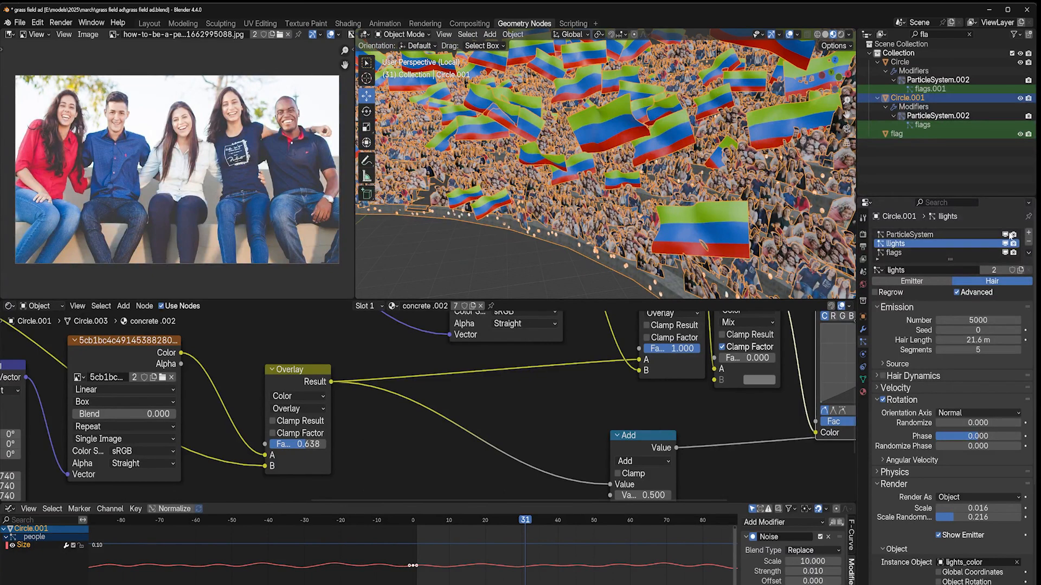
click(1011, 235)
scroll(694, 228, down, 3)
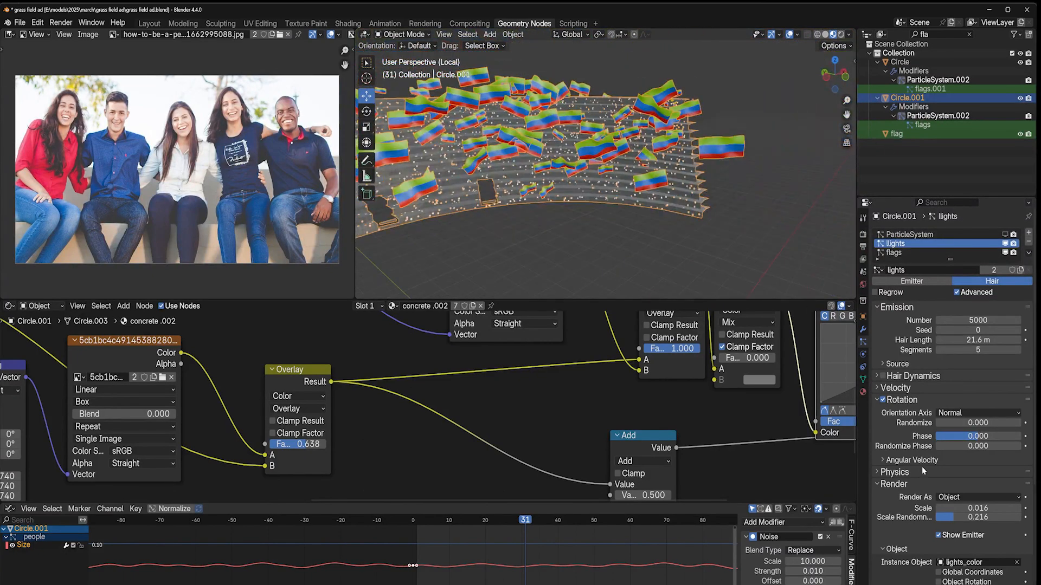
Replace the Outliner filter with "ligh" and select the lights_color object
scroll(923, 471, down, 5)
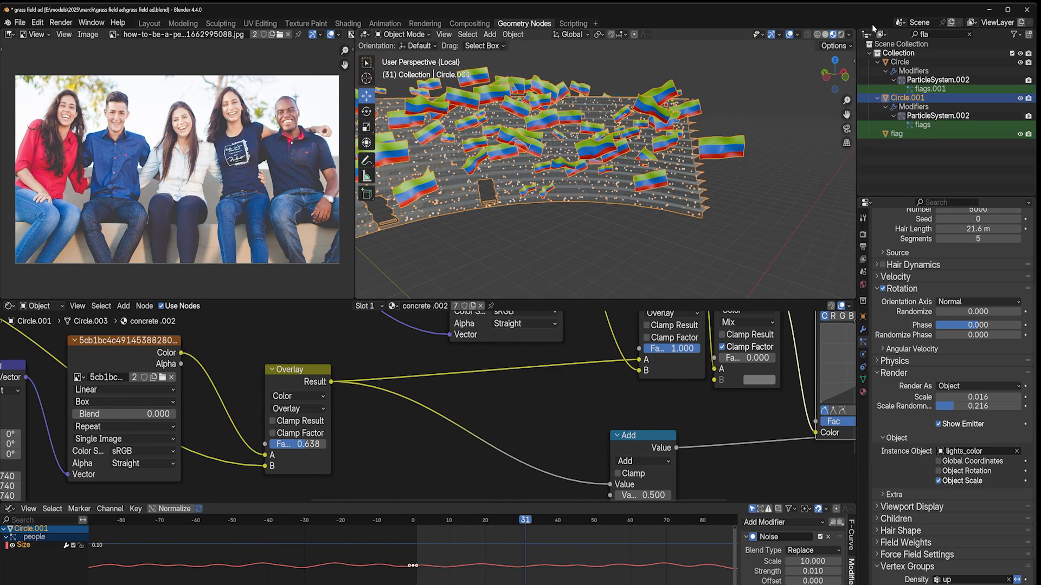
click(969, 34)
scroll(913, 170, down, 5)
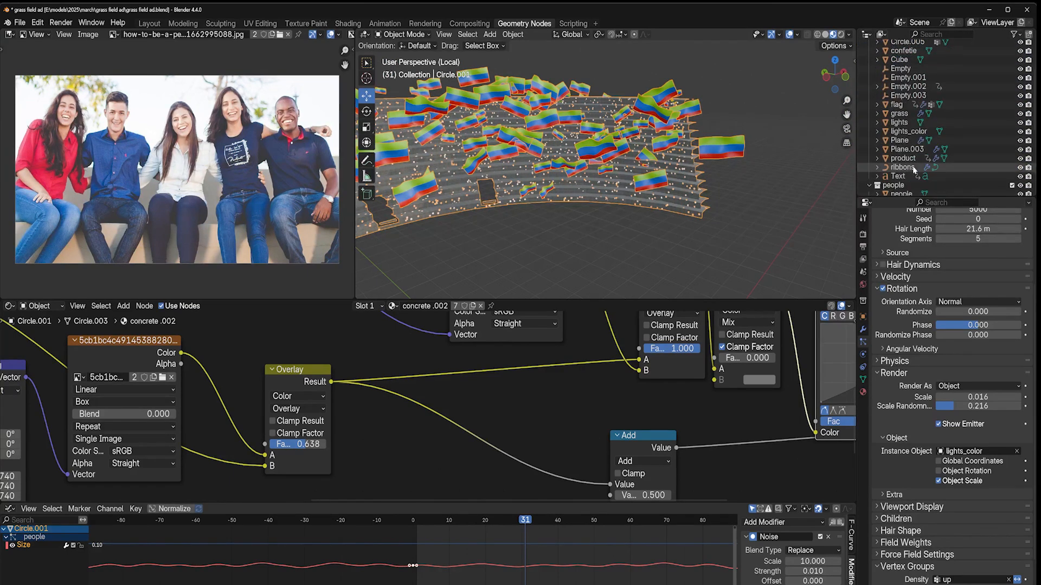
scroll(914, 170, down, 3)
scroll(914, 137, down, 3)
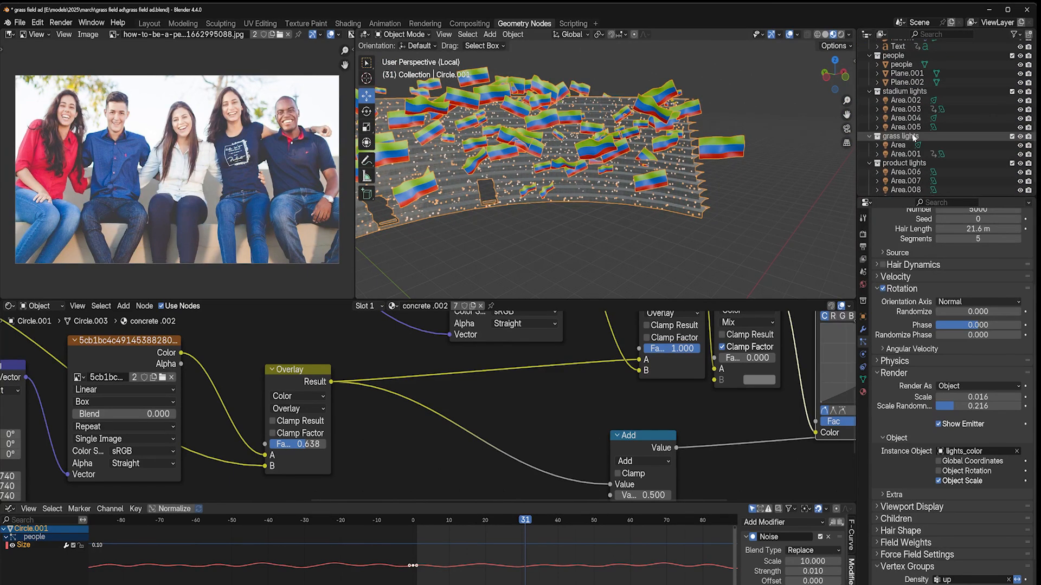
scroll(914, 137, up, 10)
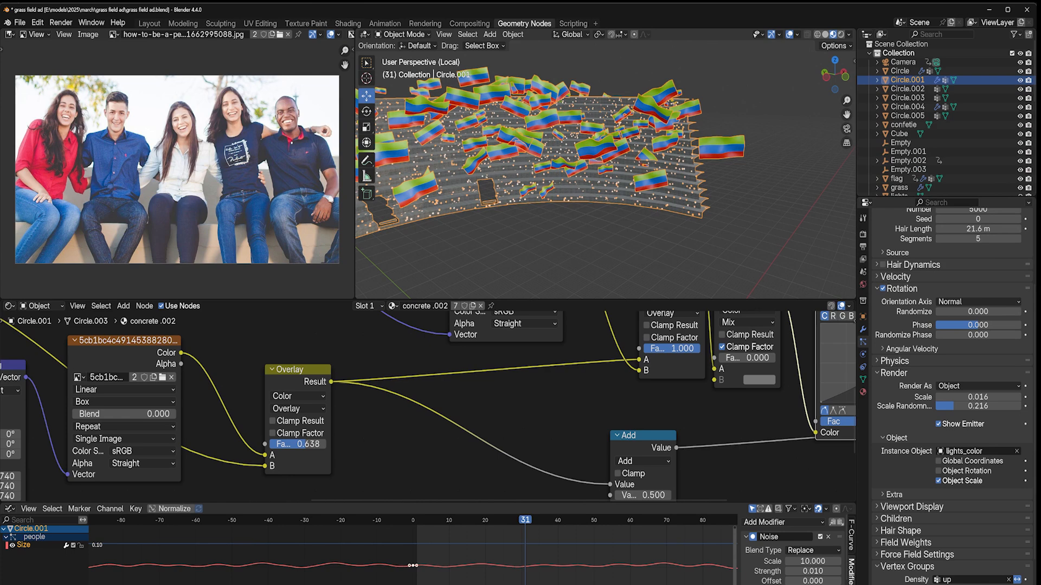
text(ligh)
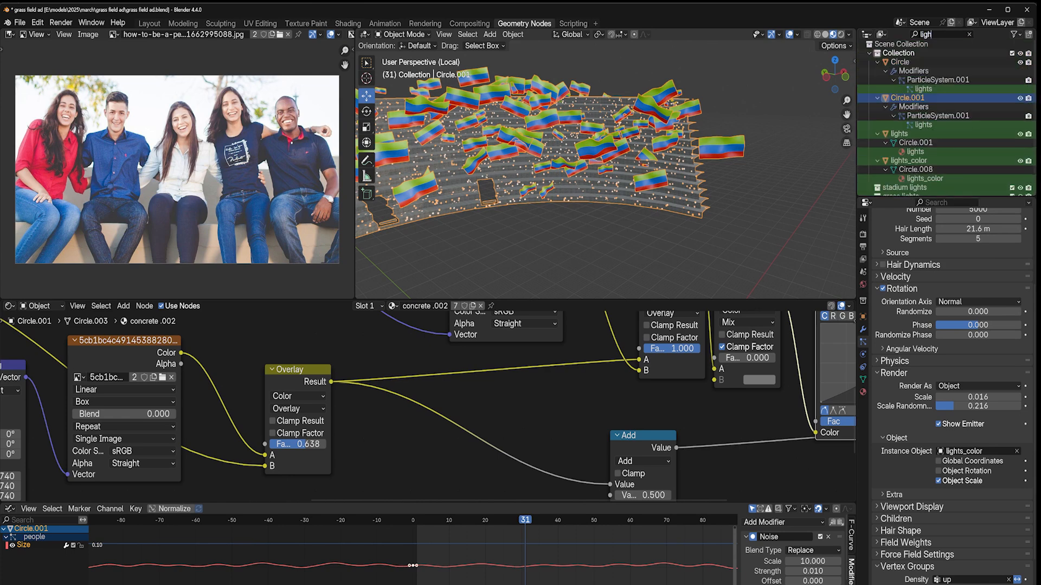
click(937, 170)
click(928, 161)
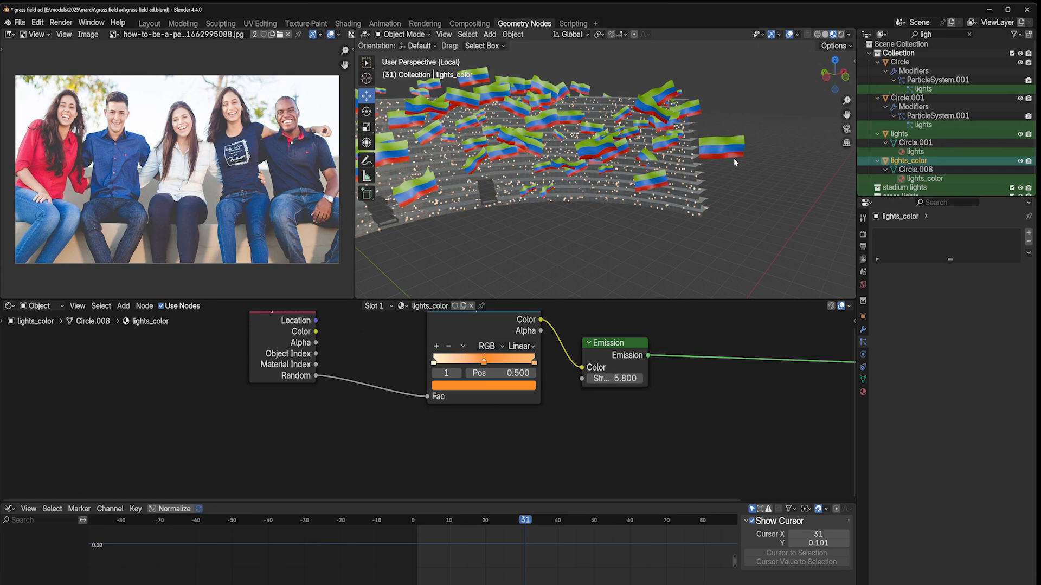
Isolate lights_color, move its mesh upward away from the origin in Edit Mode, and try rotating the object in Object Mode
key(KP_Divide)
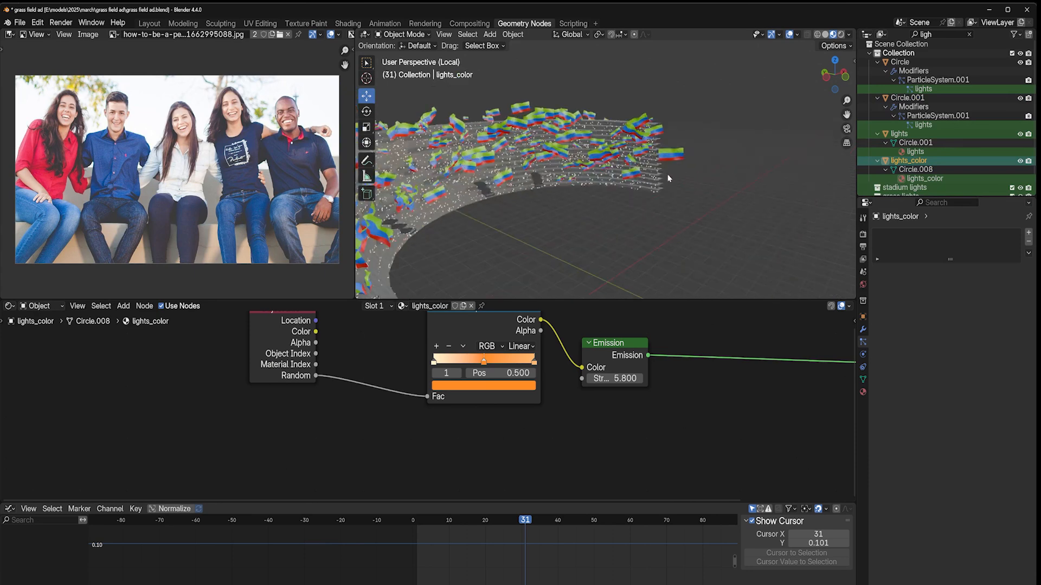
key(KP_Divide)
key(Tab)
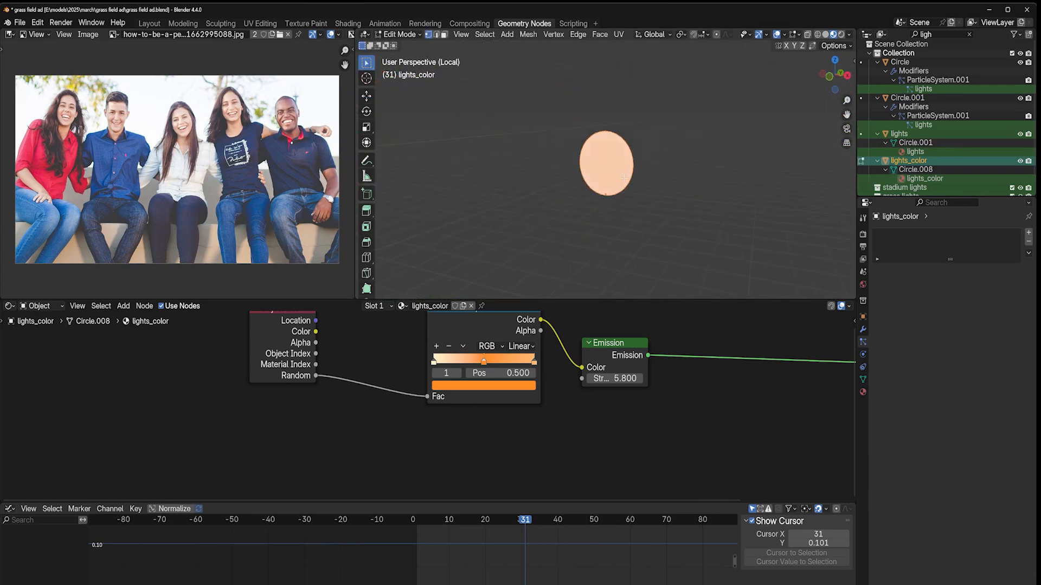
shift+middle_drag(624, 179, 649, 76)
key(Tab)
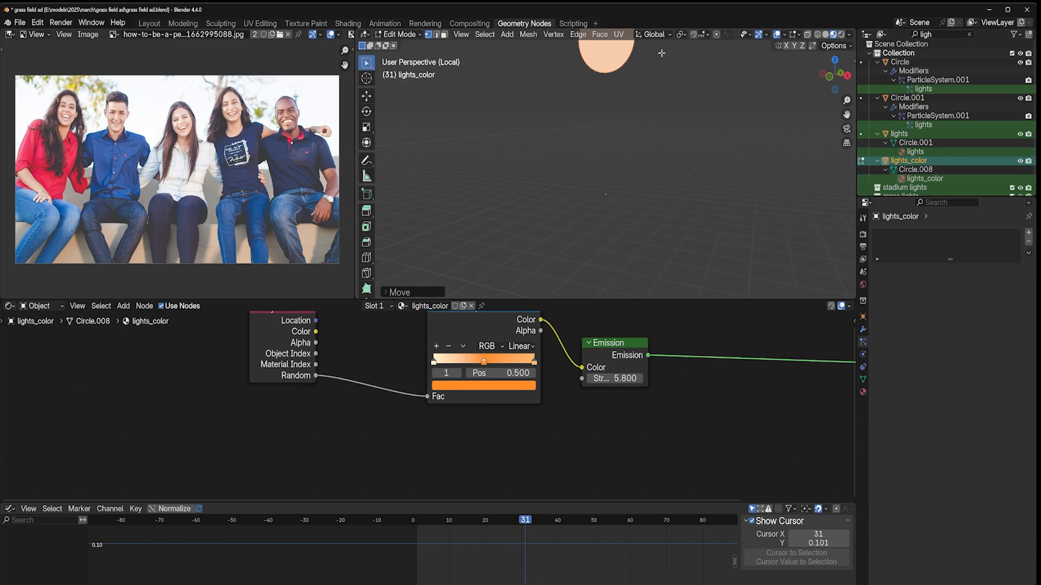
shift+middle_drag(651, 120, 669, 159)
key(r)
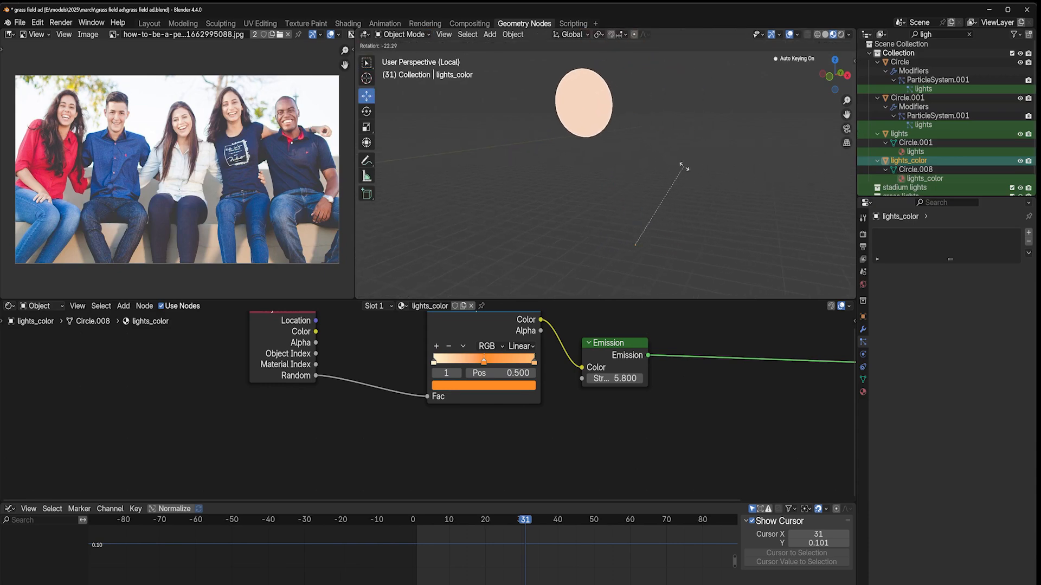
right_click(679, 186)
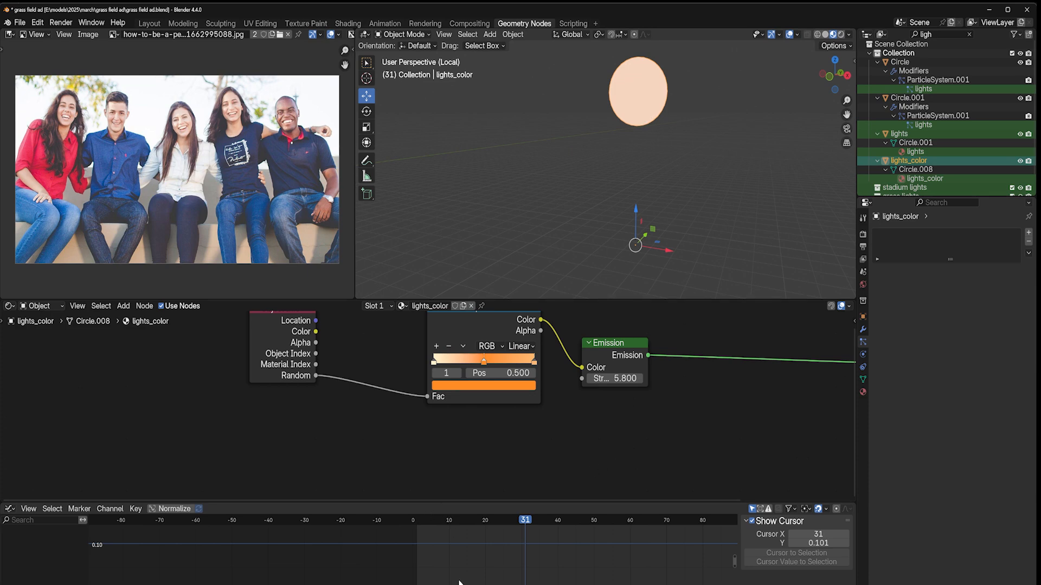
Change the animation editor below the shader nodes to the Timeline
key(ctrl+Tab)
click(9, 509)
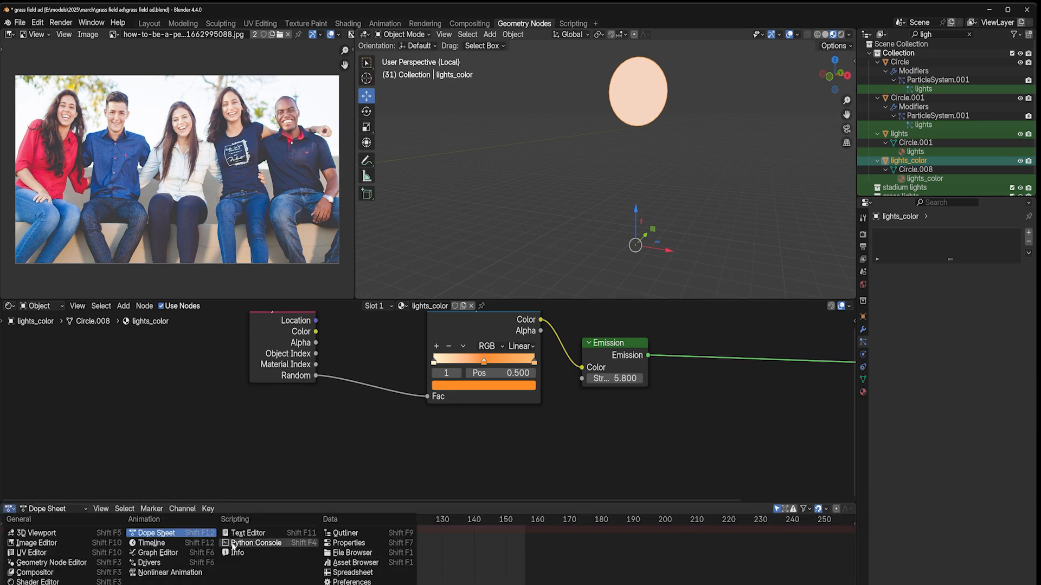
click(183, 544)
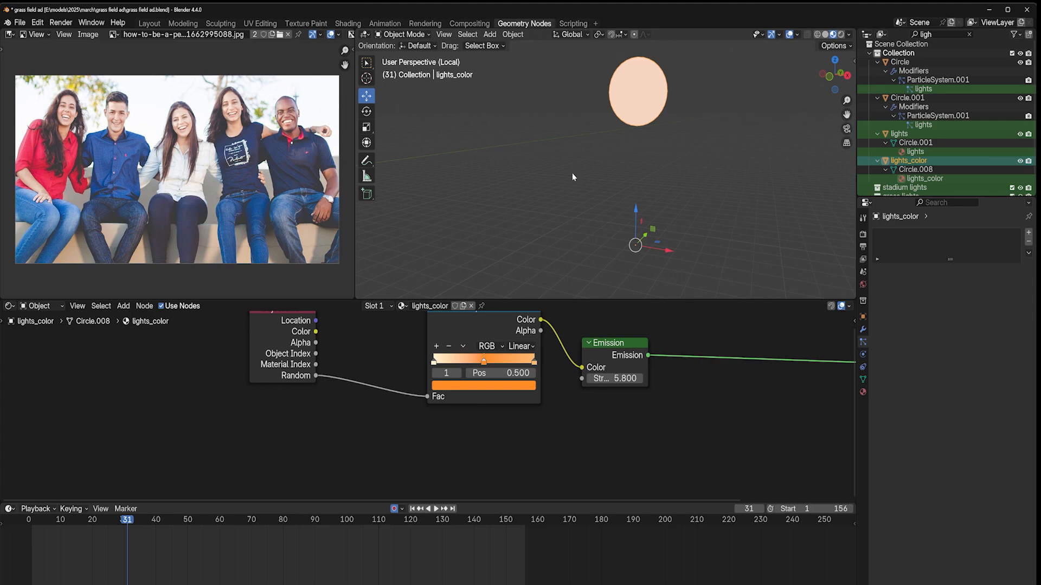
Leave local view and raise the lights_color mesh along Z in Edit Mode, then inspect the lights over the crowd in Object Mode
key(KP_Divide)
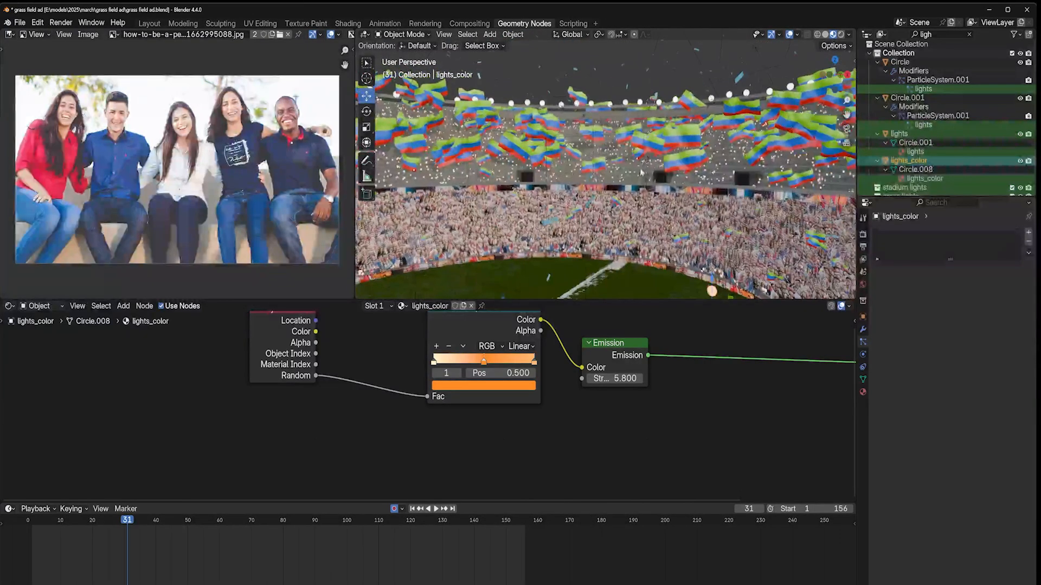
middle_drag(636, 182, 584, 139)
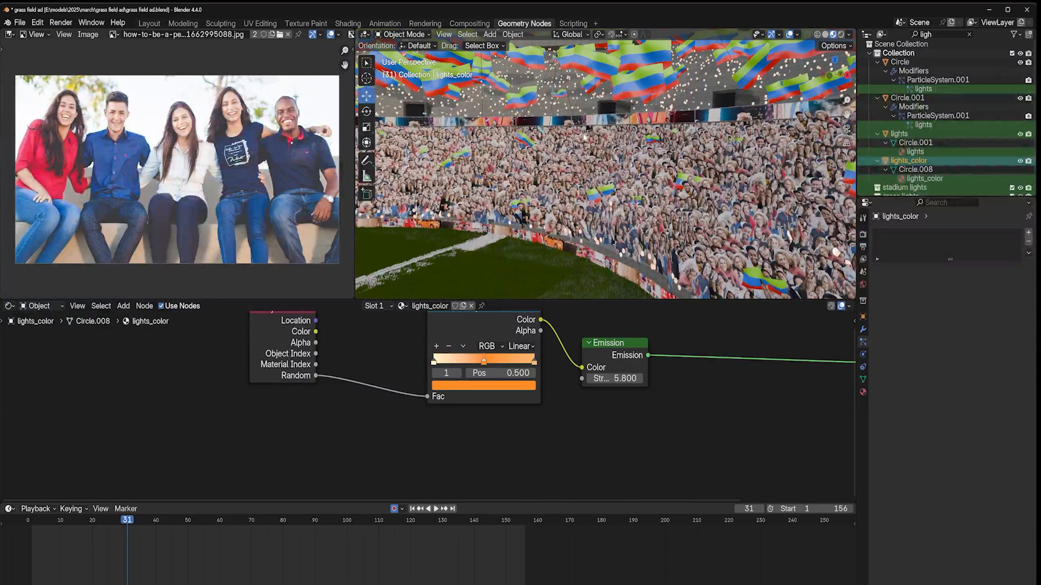
key(Tab)
key(g)
key(z)
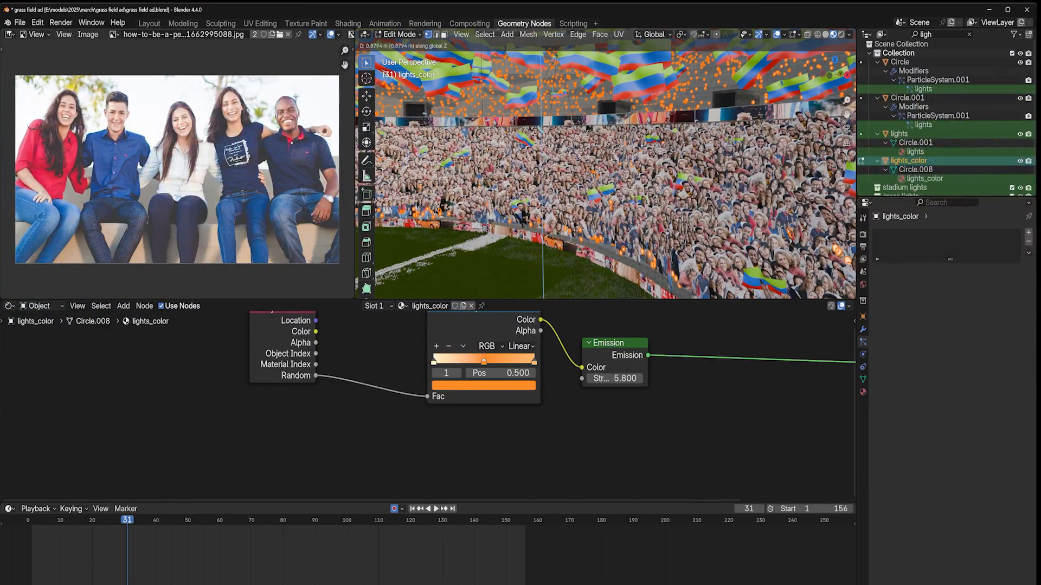
click(611, 255)
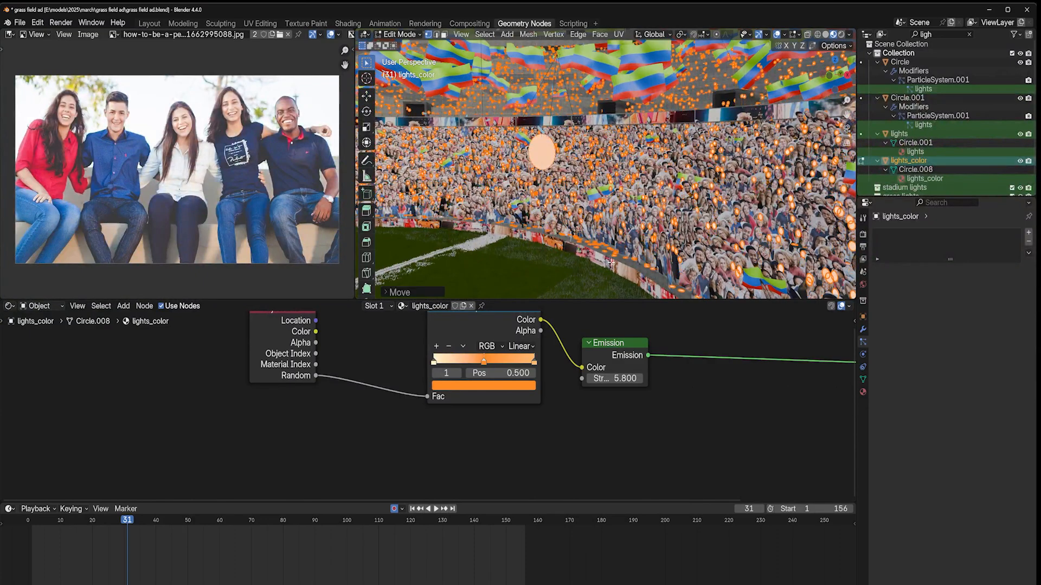
key(Tab)
middle_drag(685, 207, 699, 239)
shift+middle_drag(721, 98, 743, 183)
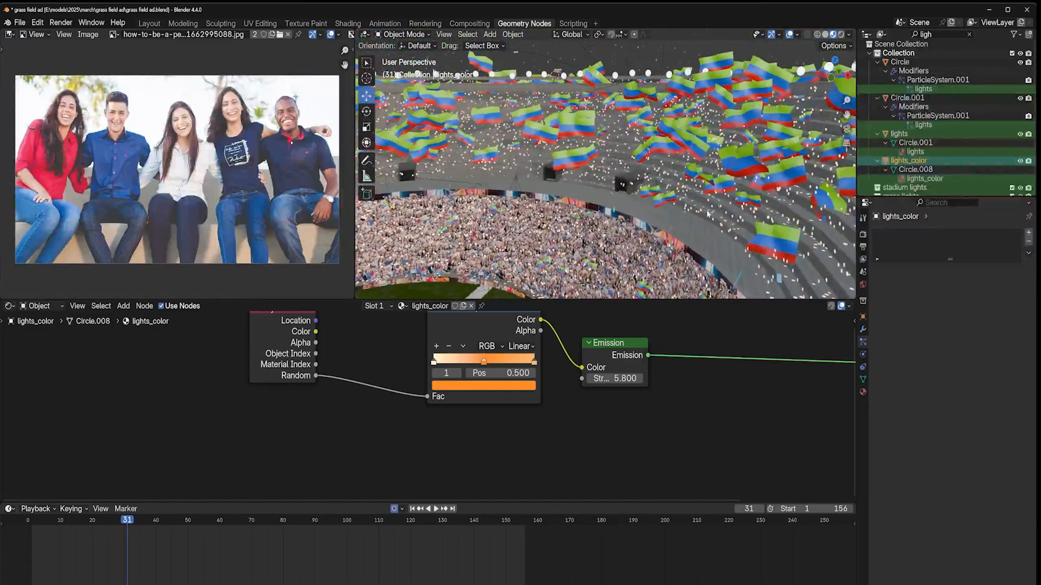
Turn on viewport display of Circle.001's crowd ParticleSystem and view the stadium in Rendered shading
click(707, 211)
click(1004, 235)
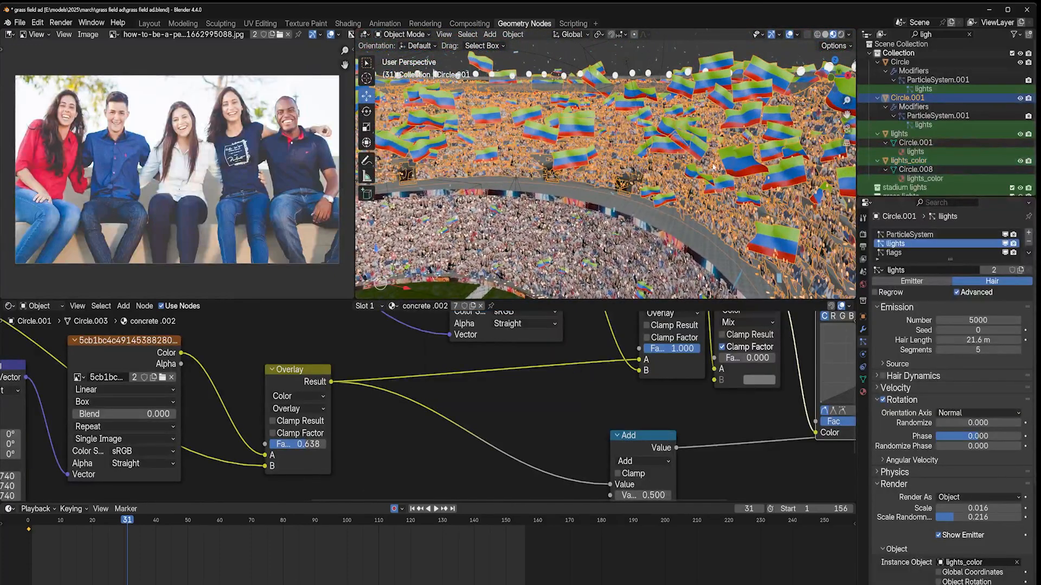
click(751, 67)
middle_drag(751, 71, 794, 74)
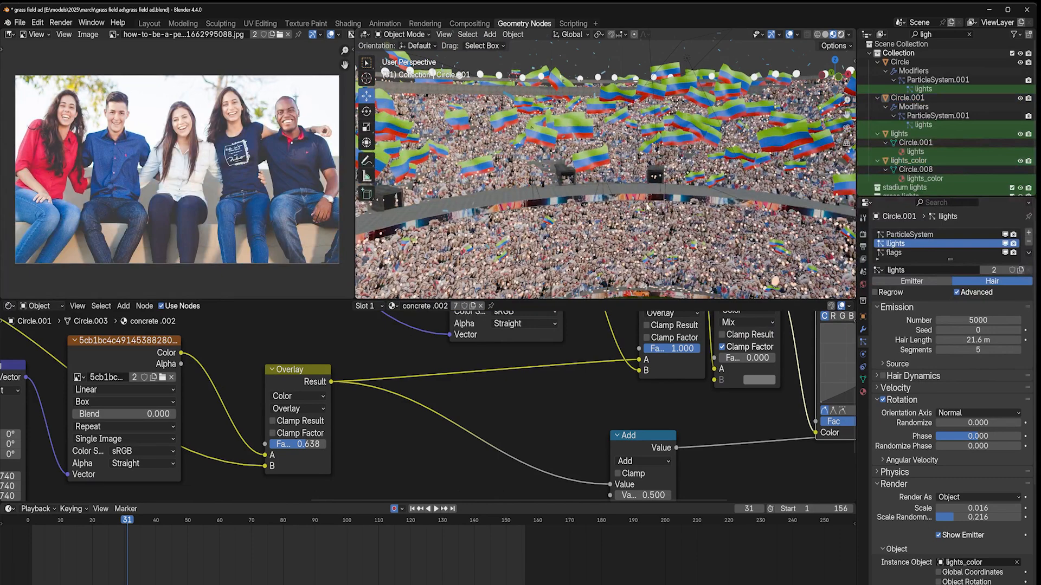
key(z)
shift+middle_drag(628, 220, 663, 186)
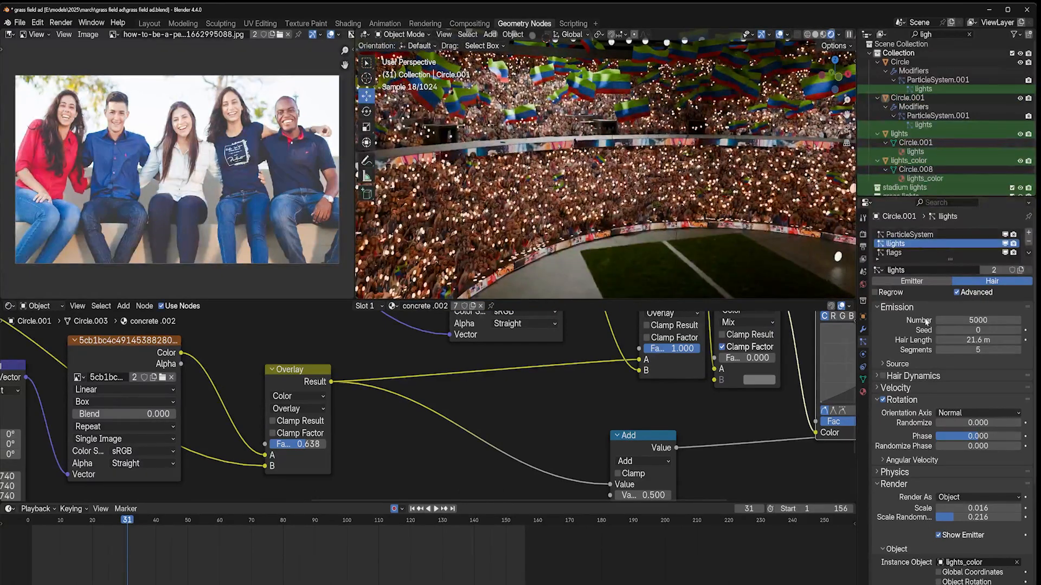
Set the llights particle system's emission Number to 200 and its Segments to 2
double_click(965, 320)
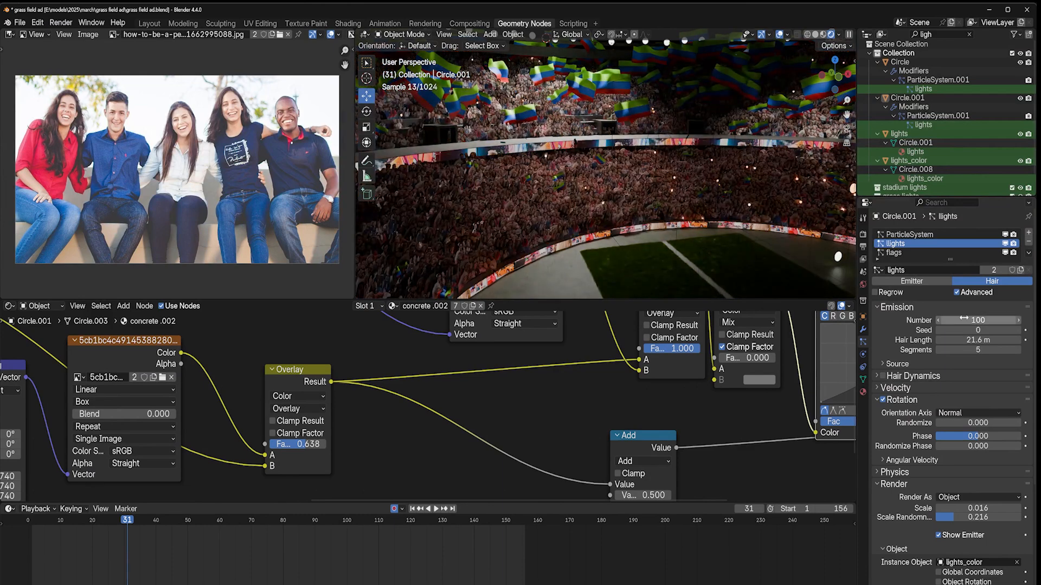
text(0)
key(Return)
click(1018, 351)
click(1018, 350)
Expand the Source settings of the llights emission and set its Seed to 2
click(897, 364)
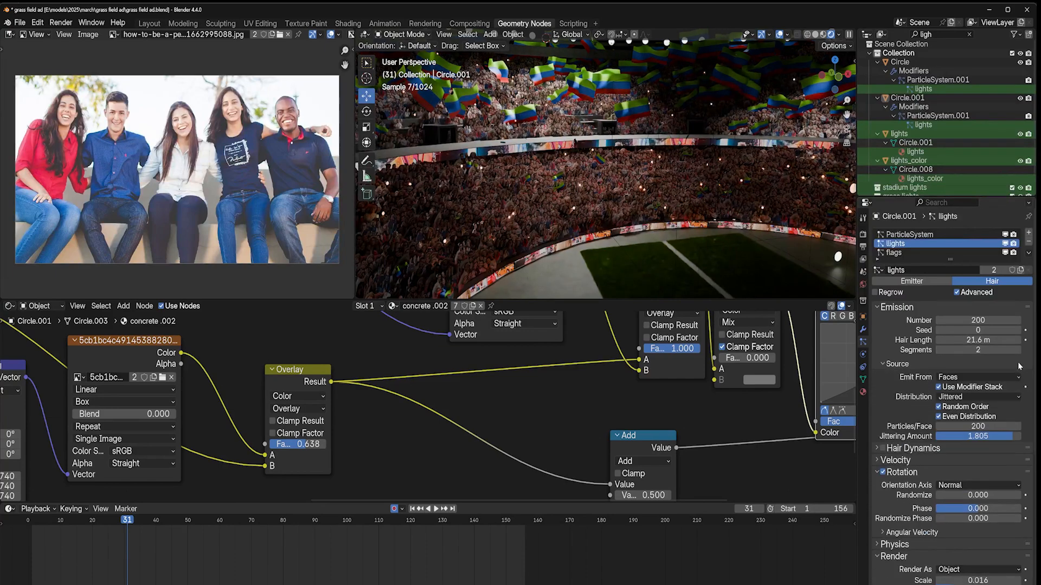
click(1018, 330)
click(1018, 330)
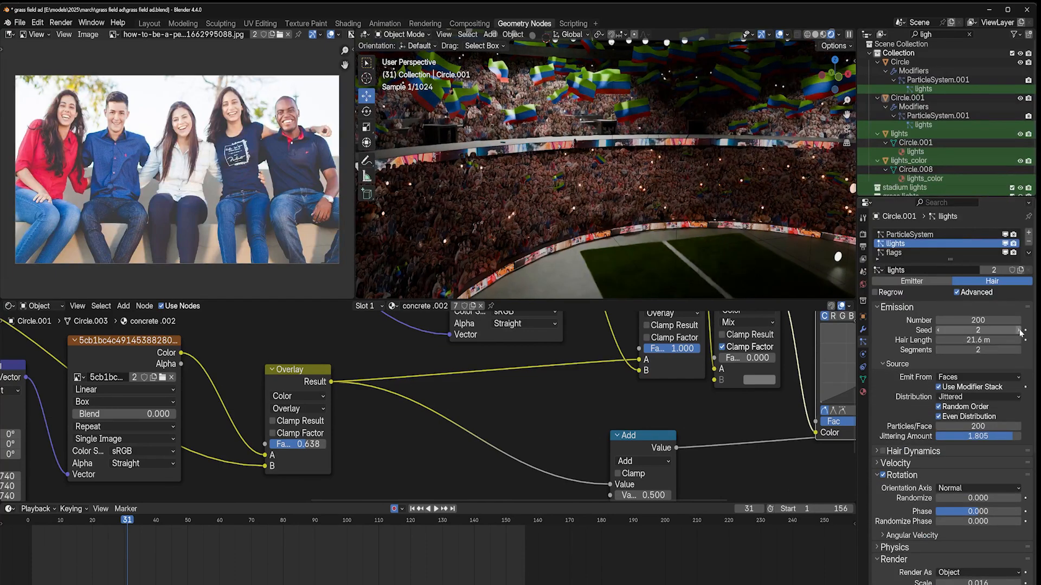
Change the Seed of Circle.001's llights emission to reshuffle the crowd lights
text(4)
key(Return)
click(1019, 331)
click(1019, 330)
Select the lower stand Circle and set the Seed of its lights particle system to 8
click(616, 208)
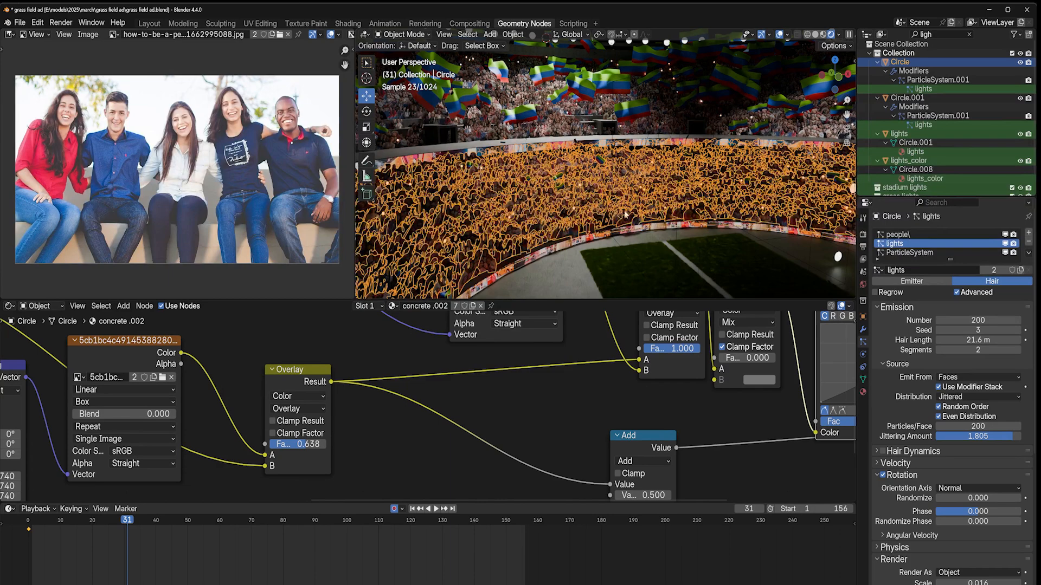
click(1020, 331)
click(1019, 330)
click(1019, 331)
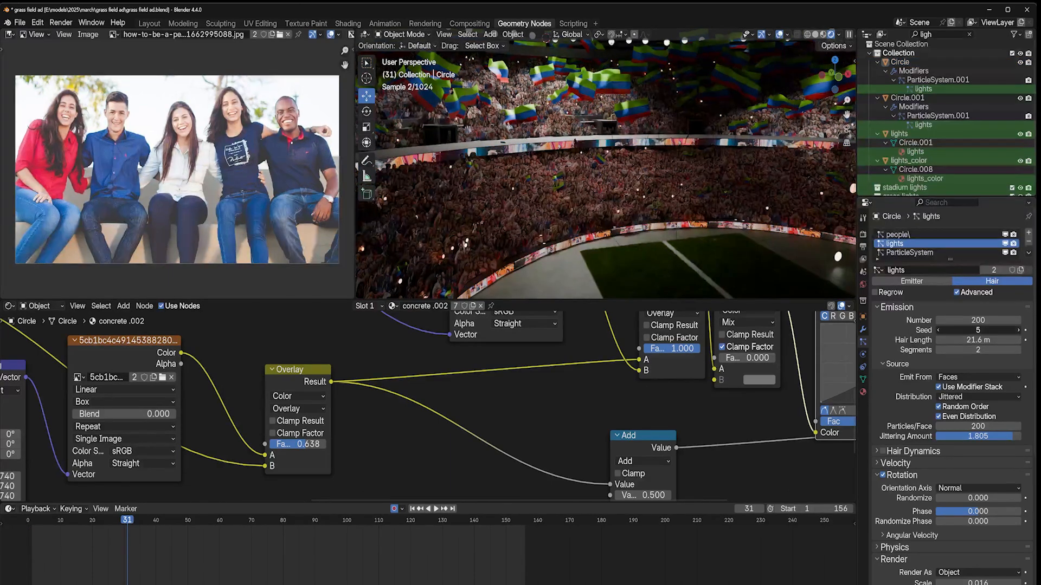
click(1019, 330)
click(1019, 330)
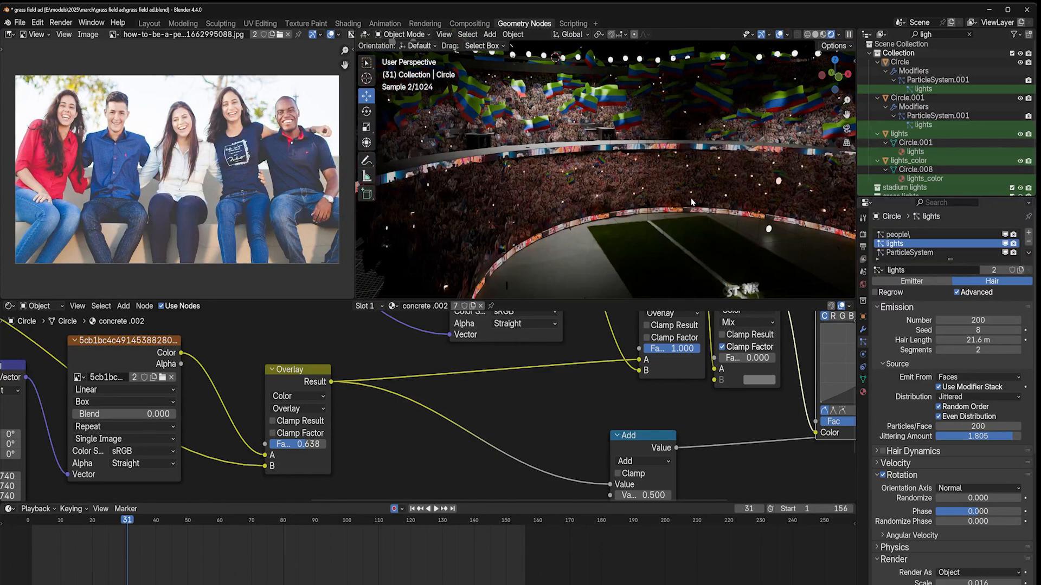
Check the camera view, switch the viewport to Solid shading, and examine the stadium from near and far
key(KP_0)
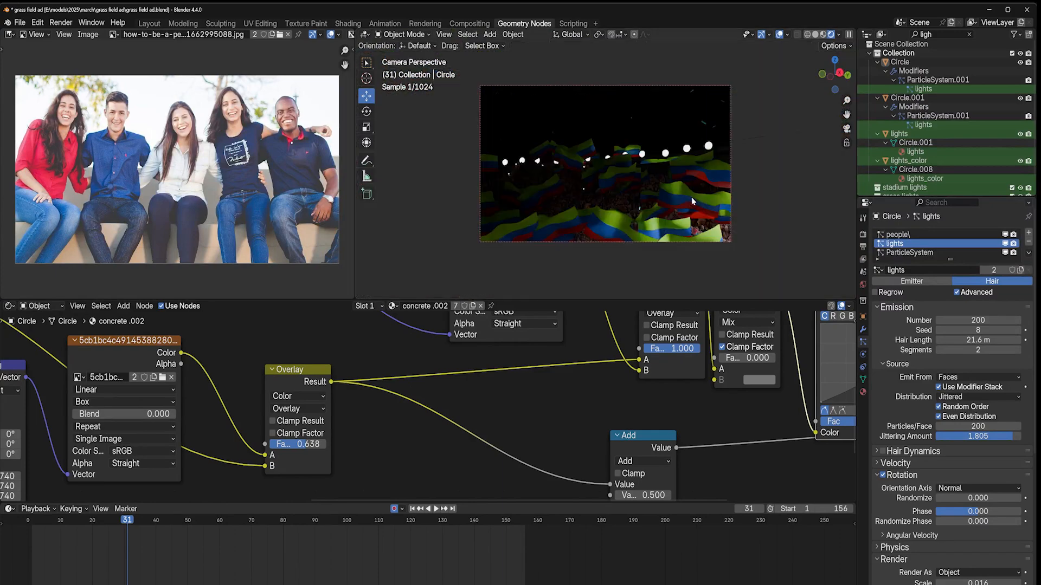
key(z)
click(778, 211)
middle_drag(778, 211, 696, 170)
scroll(660, 226, down, 10)
scroll(734, 192, up, 8)
scroll(688, 193, up, 3)
scroll(725, 187, down, 7)
scroll(724, 188, down, 4)
scroll(696, 170, up, 7)
Play back the rendered animation in the animation player and close it
click(61, 23)
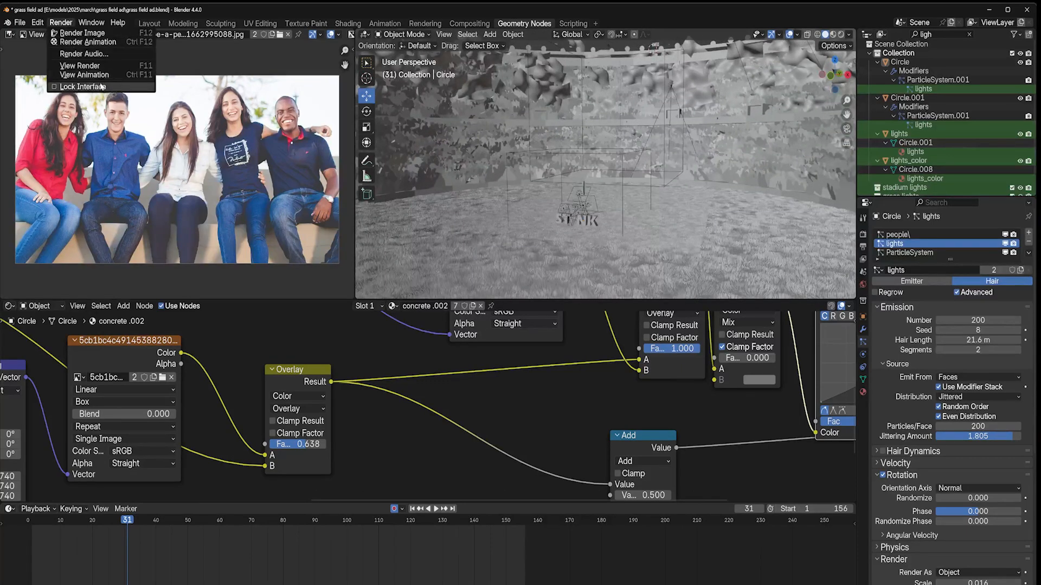
click(76, 87)
drag(358, 295, 577, 125)
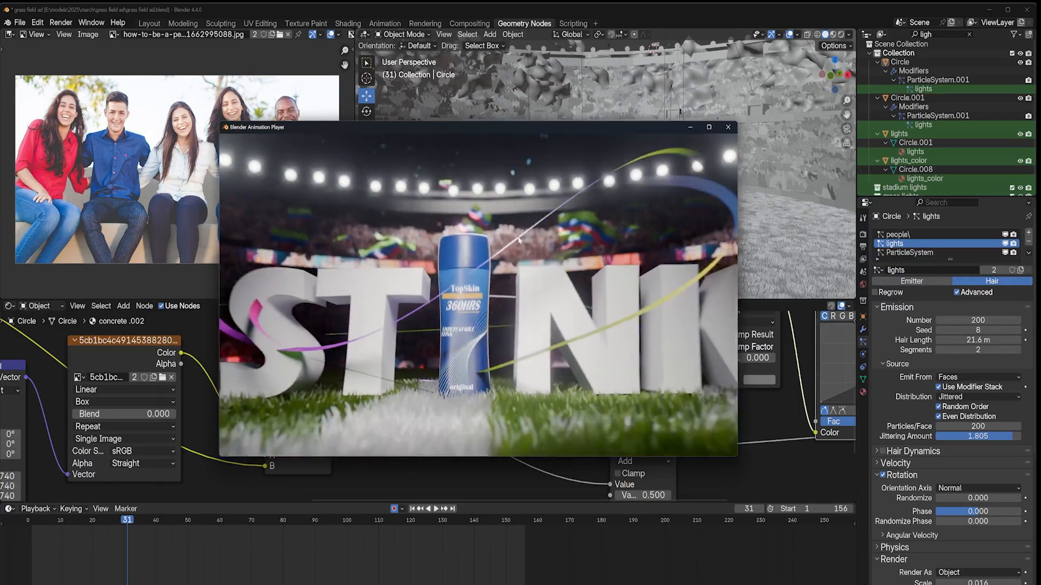
click(728, 127)
Select the large Plane emitter around the stadium and review its particle emission, velocity, rotation and angular velocity settings
scroll(730, 113, down, 5)
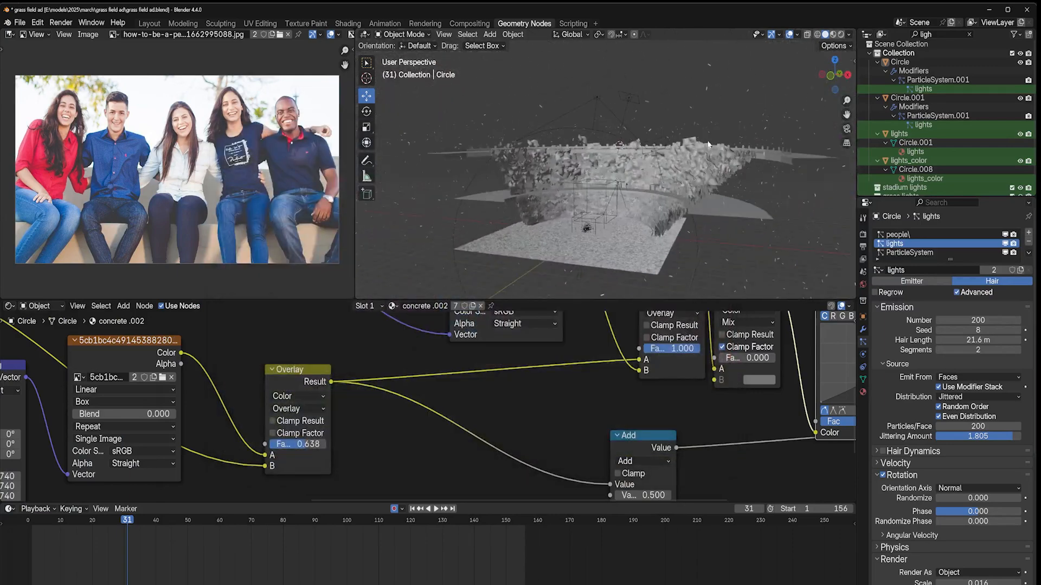
click(705, 125)
scroll(706, 124, up, 3)
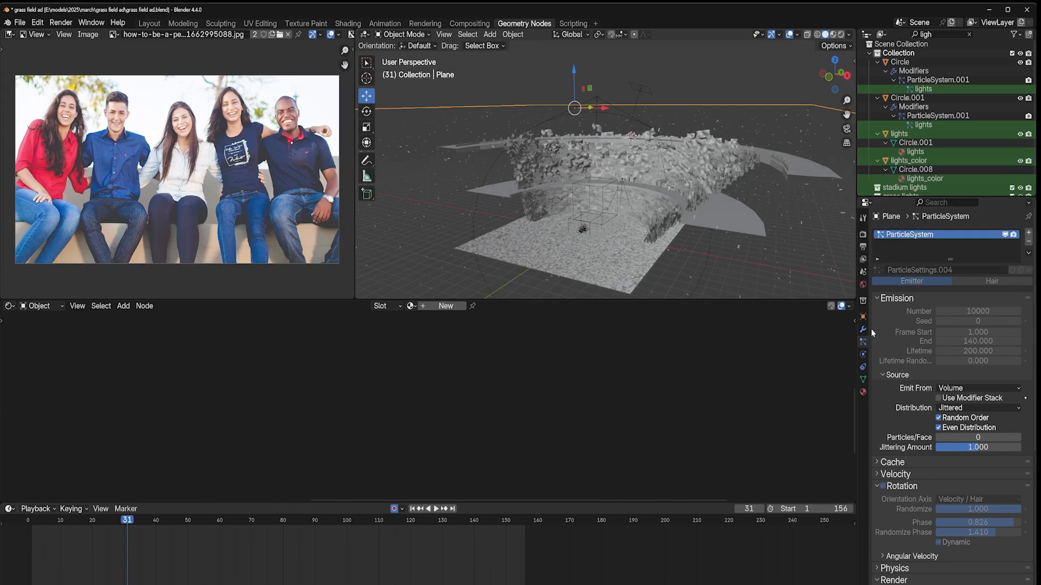
middle_drag(599, 160, 588, 165)
scroll(706, 237, down, 1)
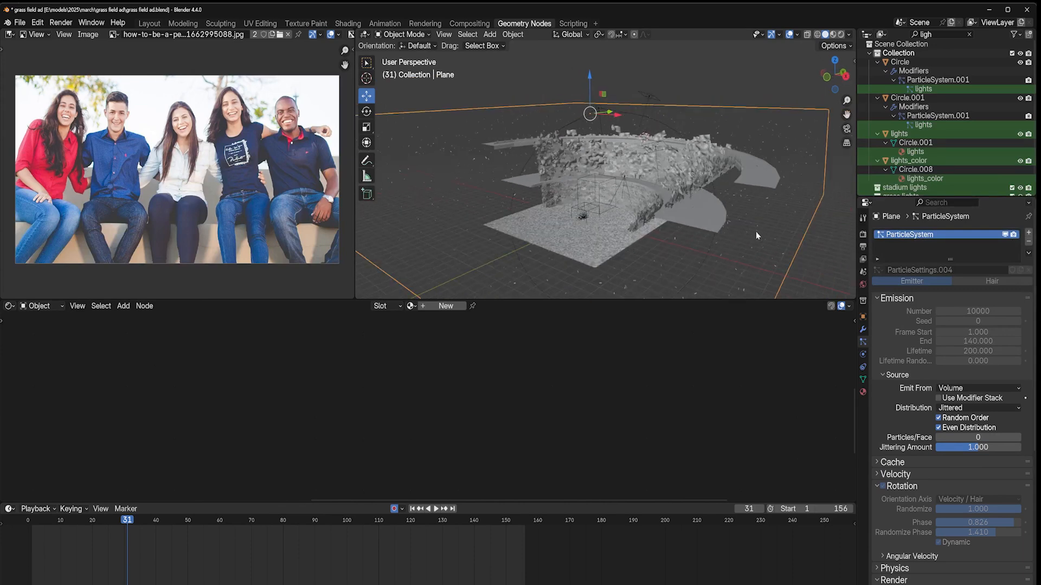
scroll(935, 501, down, 3)
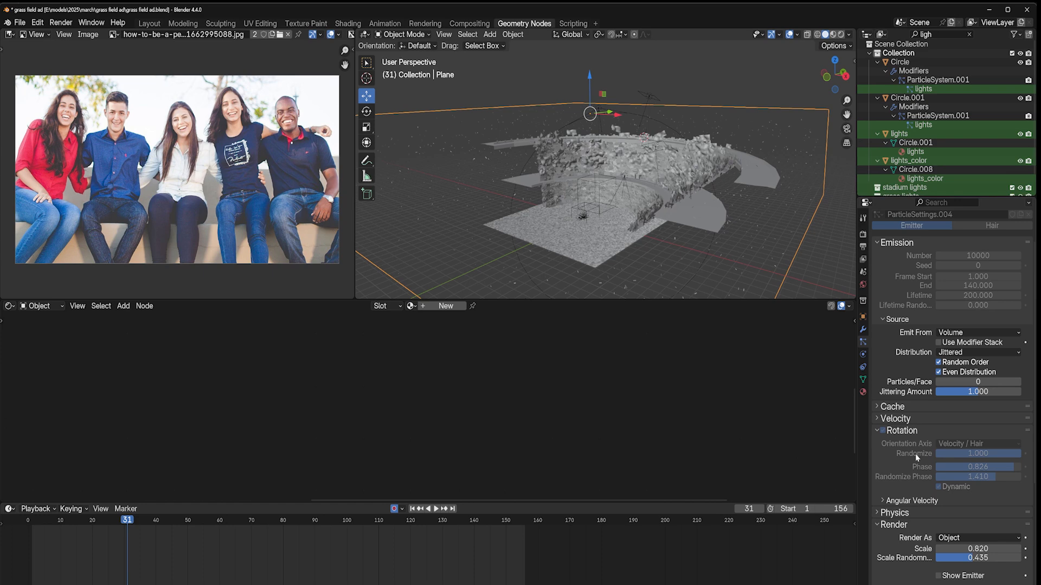
click(906, 419)
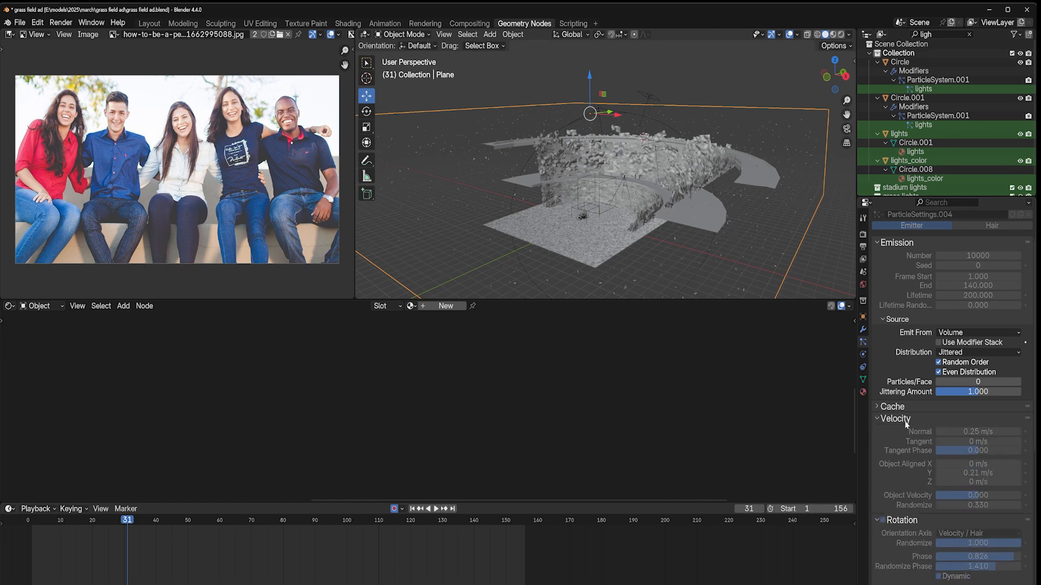
click(906, 419)
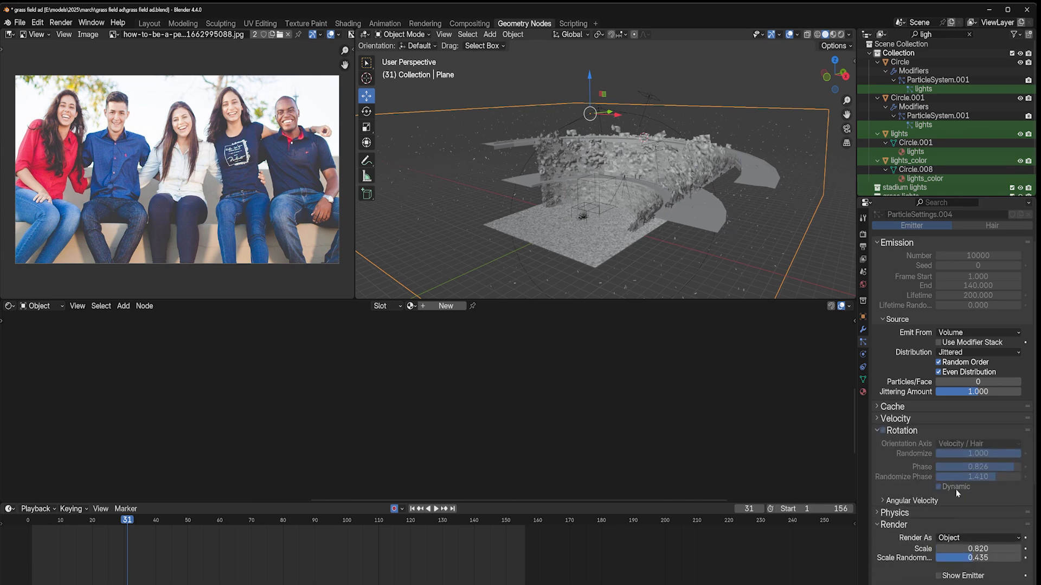
click(922, 501)
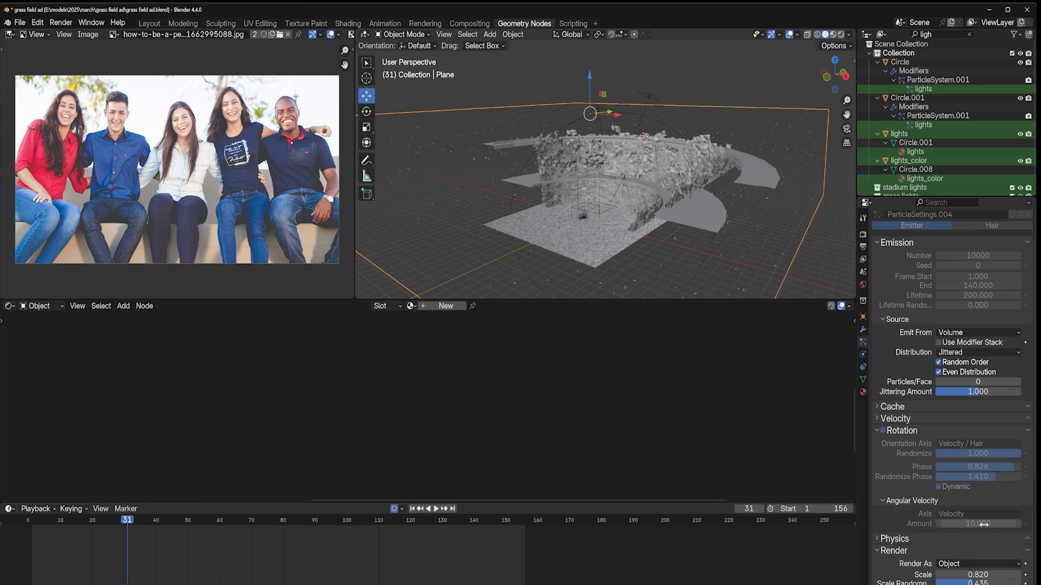
scroll(691, 226, up, 5)
Play the timeline to preview the Plane's floating particles, then stop and return to frame 31
key(space)
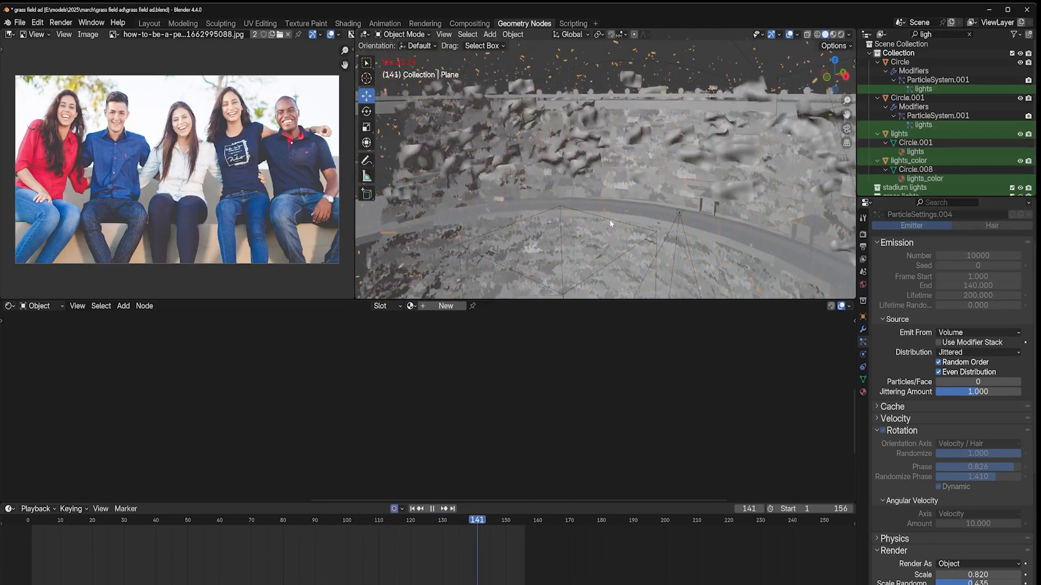
key(Escape)
scroll(690, 230, down, 8)
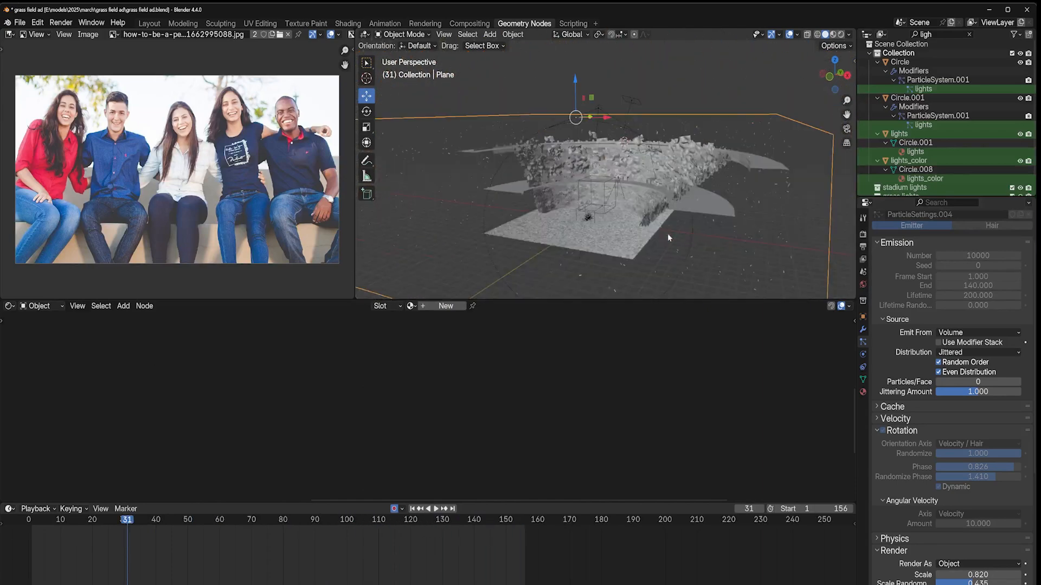
Select the grass field object and view its hair particle settings and blades up close
shift+middle_drag(667, 233, 700, 158)
scroll(668, 175, up, 10)
scroll(668, 174, down, 5)
click(699, 179)
scroll(851, 369, up, 3)
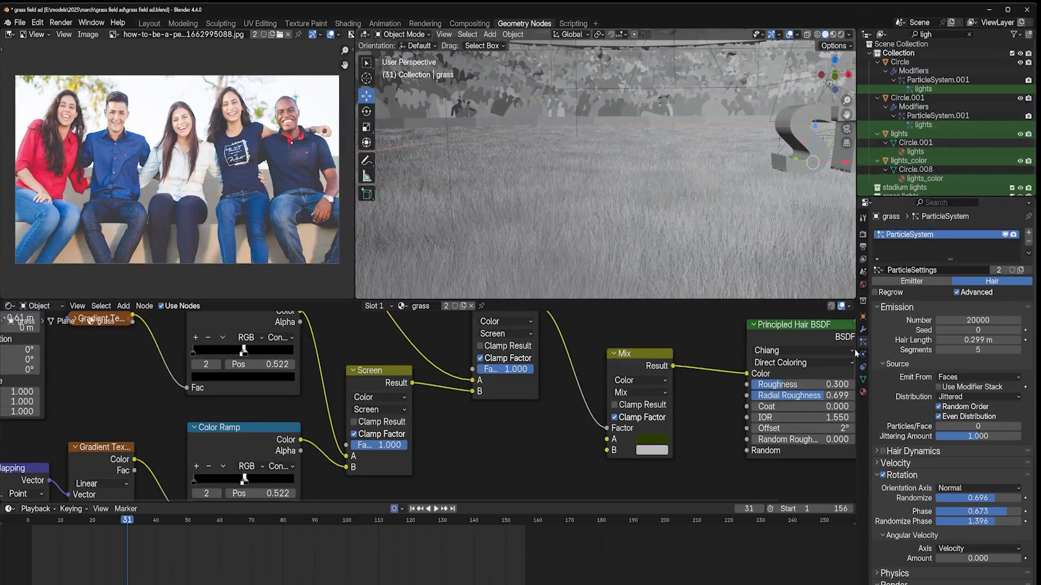
Look through the camera at frame 152 in Rendered shading
key(KP_0)
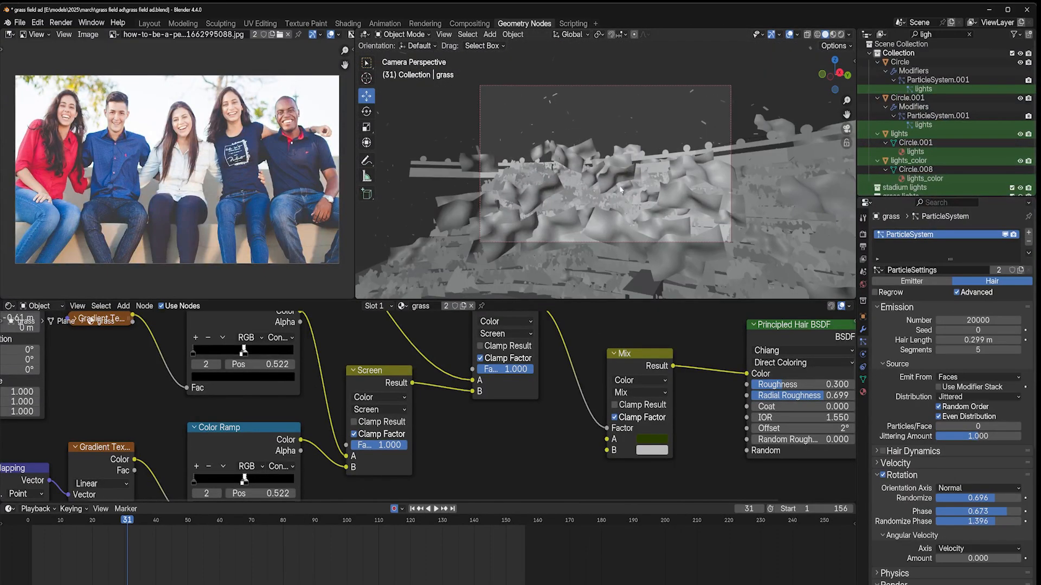
click(512, 519)
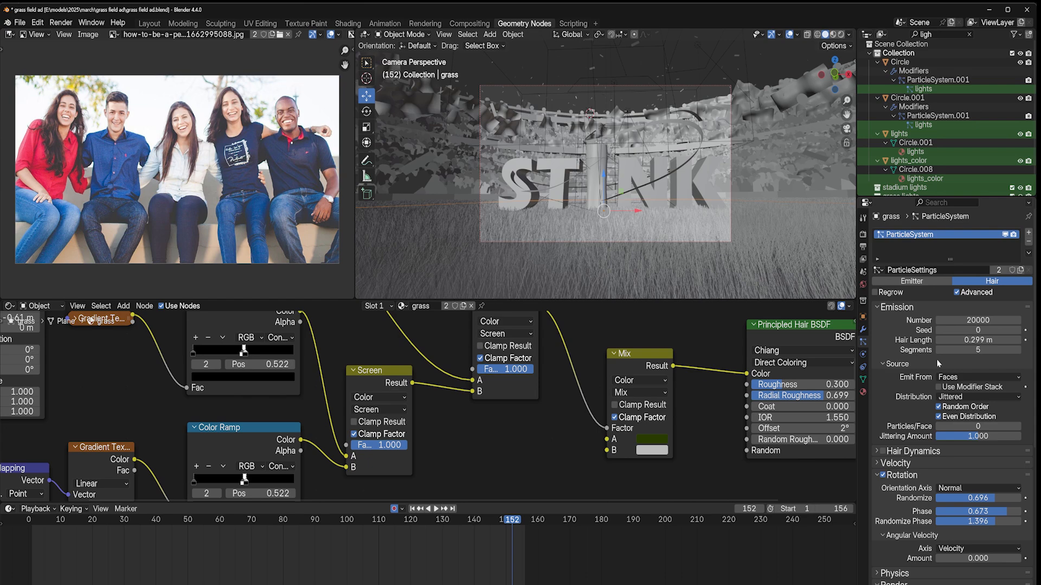
click(840, 34)
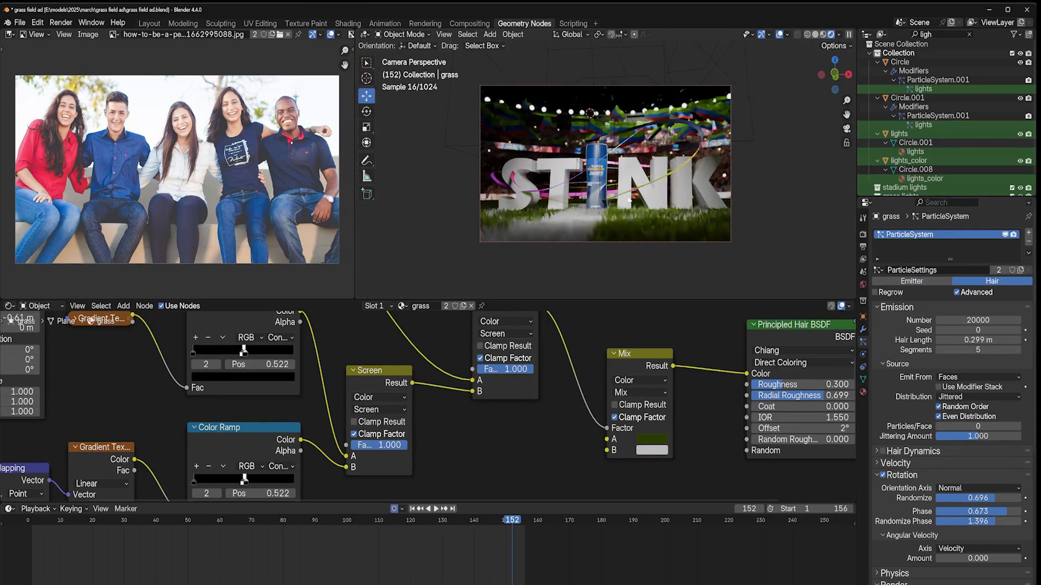
Examine the grass field and its surroundings from above in Rendered shading, comparing them with the camera view
mouse_move(652, 188)
middle_down()
mouse_move(637, 186)
mouse_move(650, 205)
middle_up()
scroll(649, 205, down, 3)
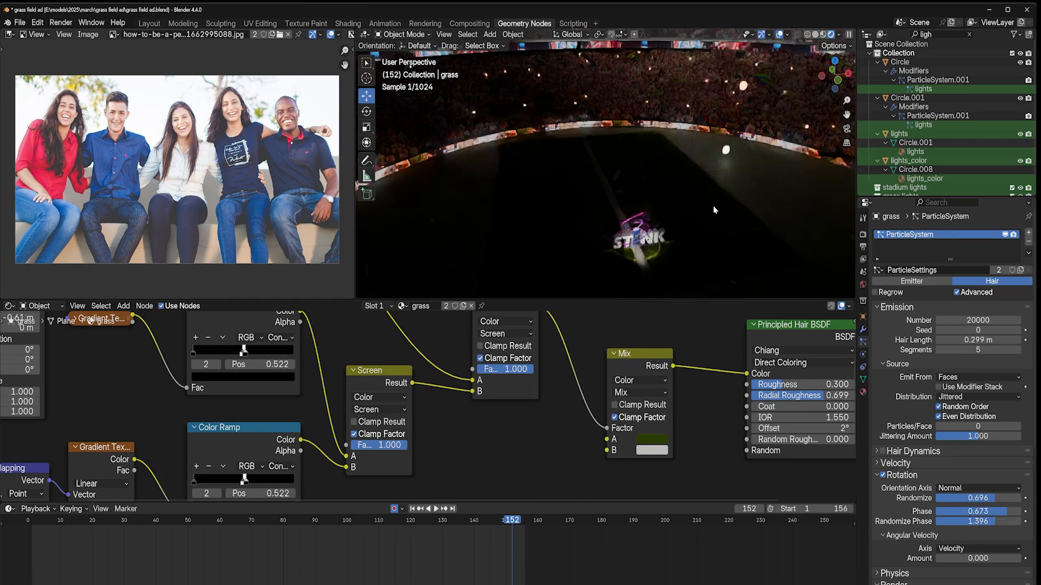
shift+middle_drag(713, 206, 717, 184)
key(KP_0)
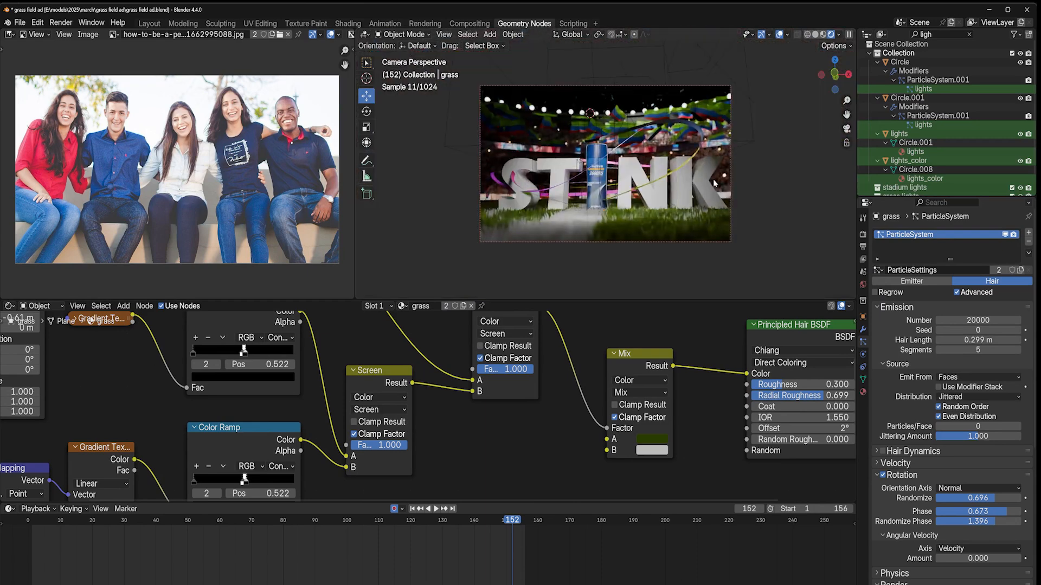
middle_drag(779, 37, 737, 128)
scroll(736, 129, down, 3)
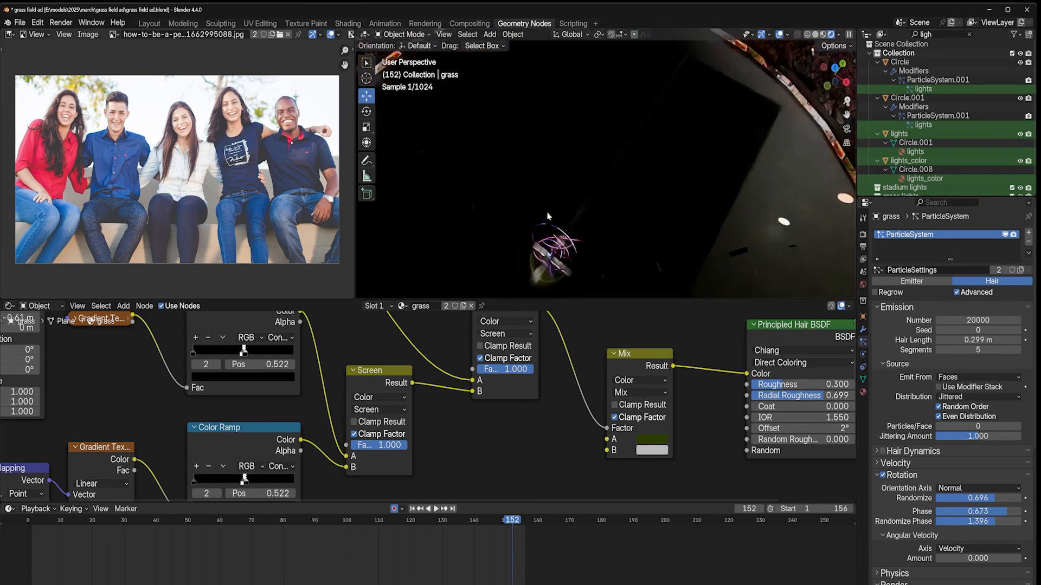
scroll(626, 139, down, 3)
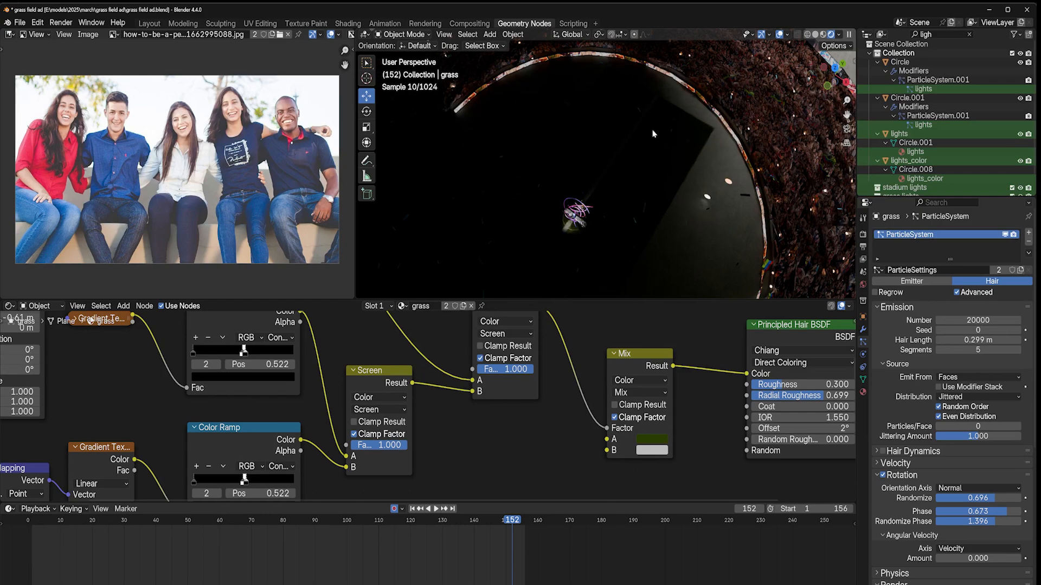
key(KP_0)
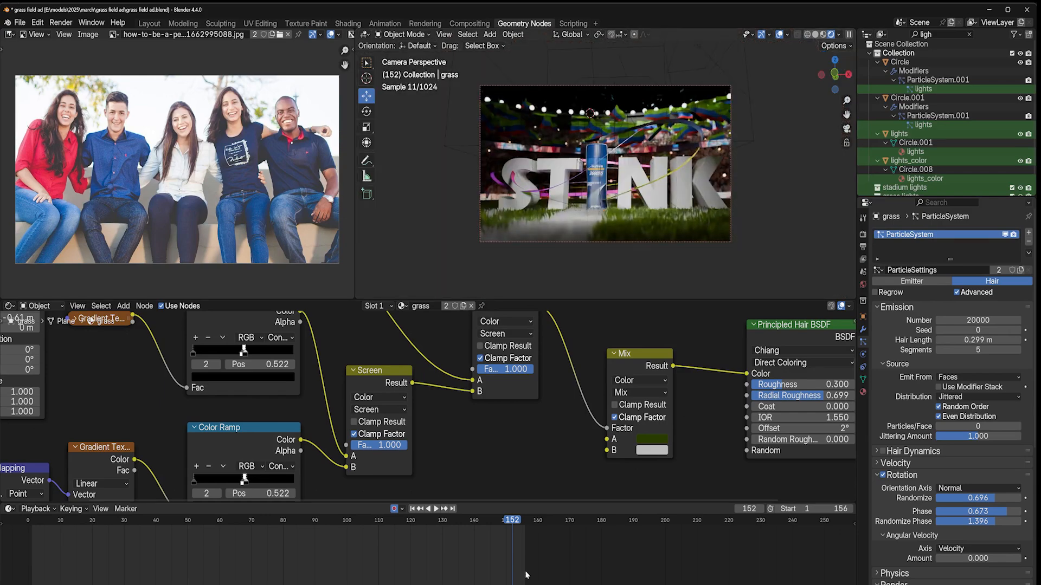
Switch to the browser to view the Rexona Ad reference on Behance, then return to Blender
click(230, 581)
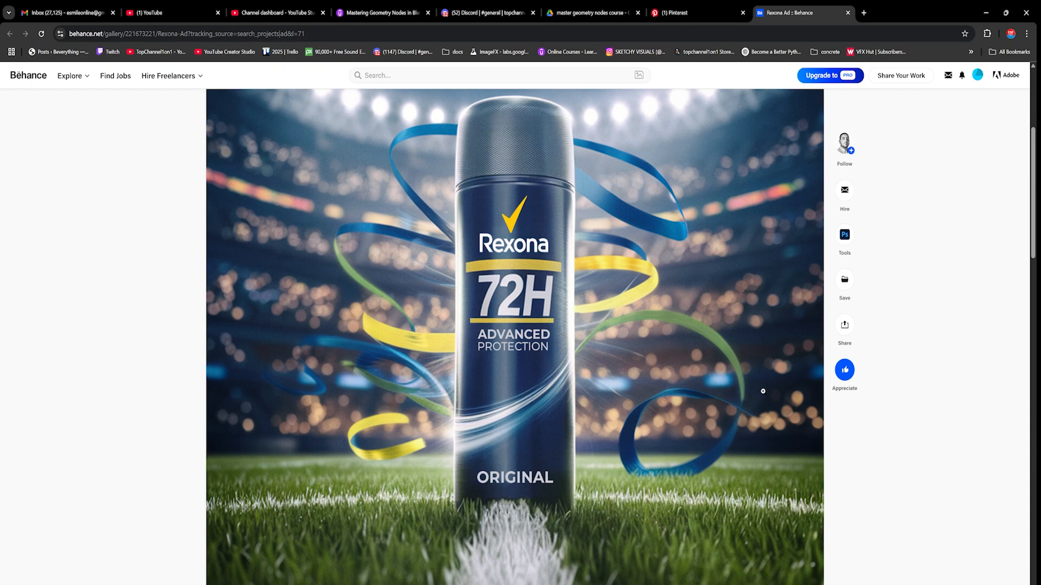
click(982, 12)
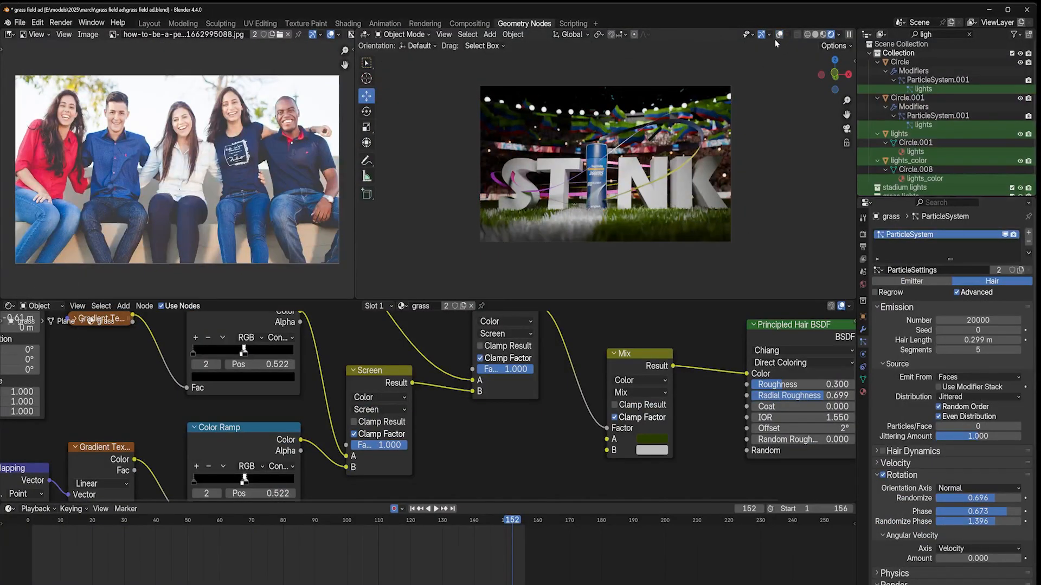
Turn on viewport overlays, select the ribbons curve, and inspect it in Edit Mode before returning to Object Mode
scroll(749, 140, up, 3)
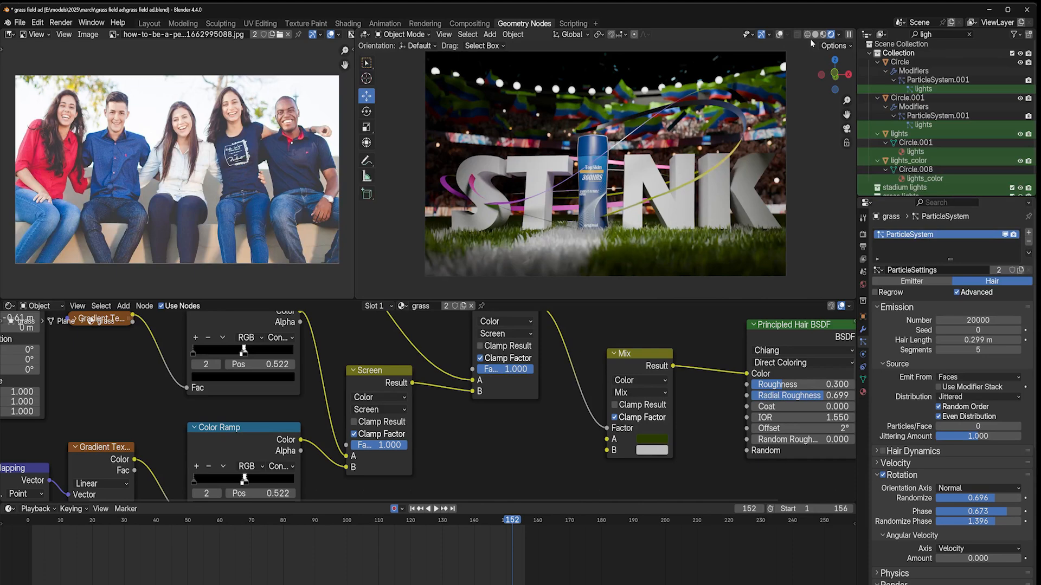
click(779, 34)
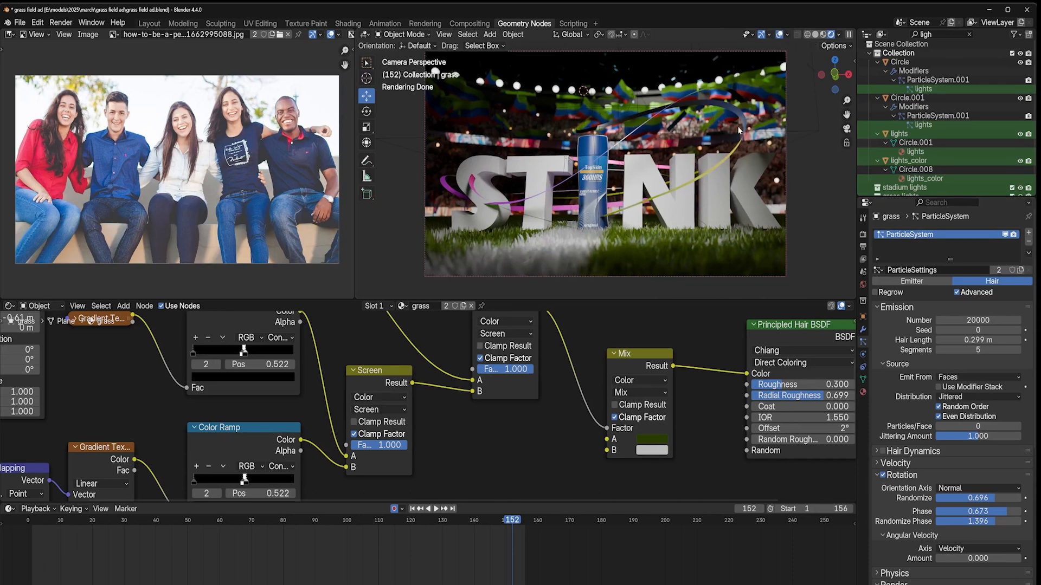
click(736, 146)
key(Tab)
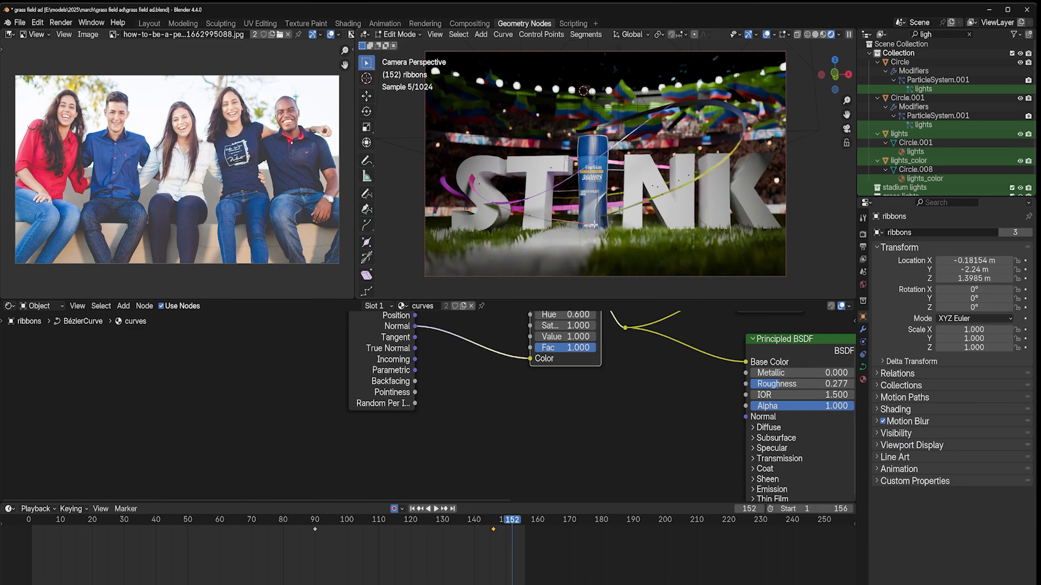
key(Tab)
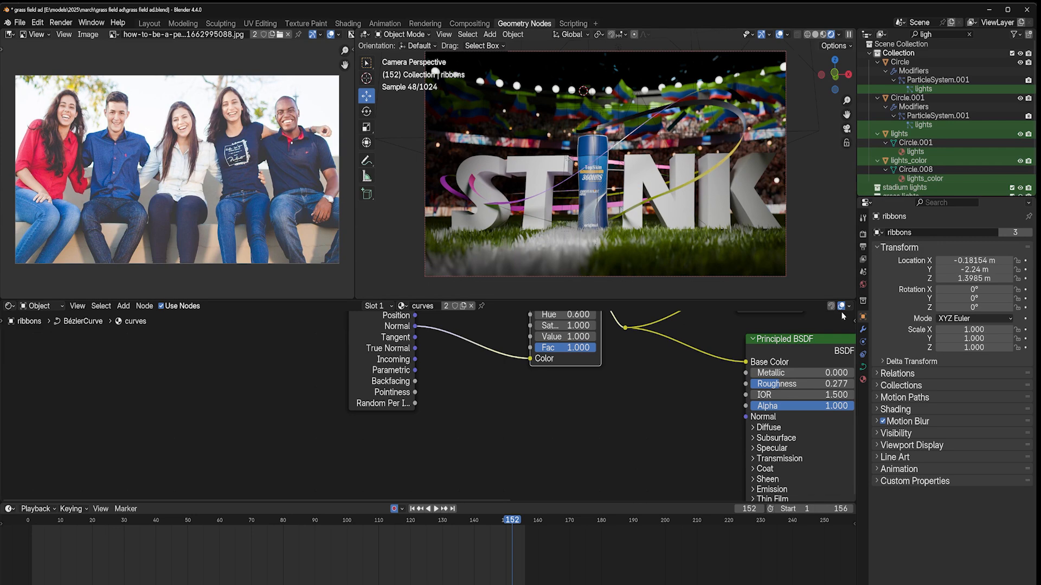
Select the grass again and review its particle Render settings, expanding Hair Shape to show the strand diameters
click(724, 235)
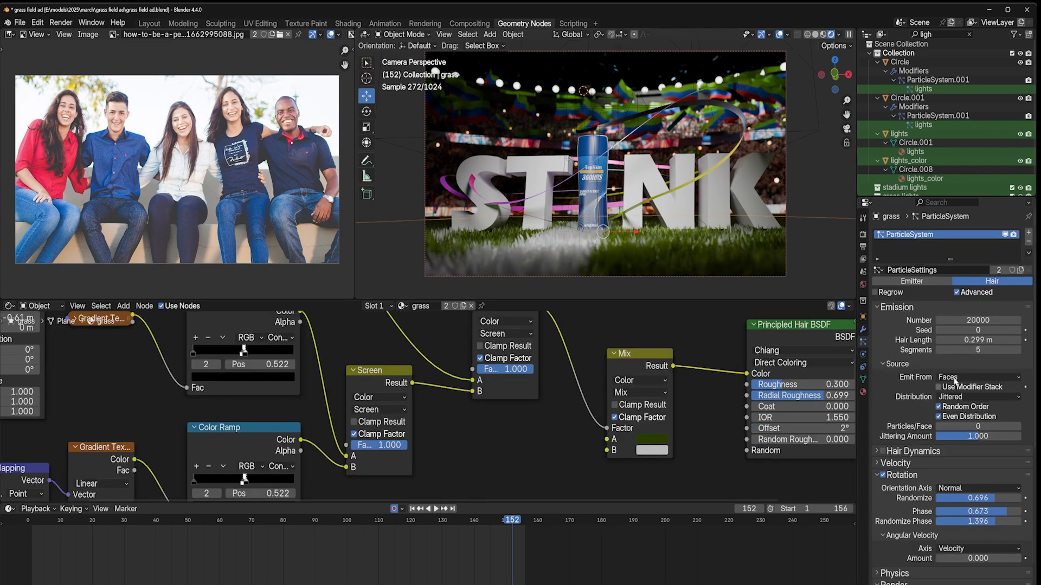
scroll(875, 359, down, 7)
scroll(914, 414, down, 6)
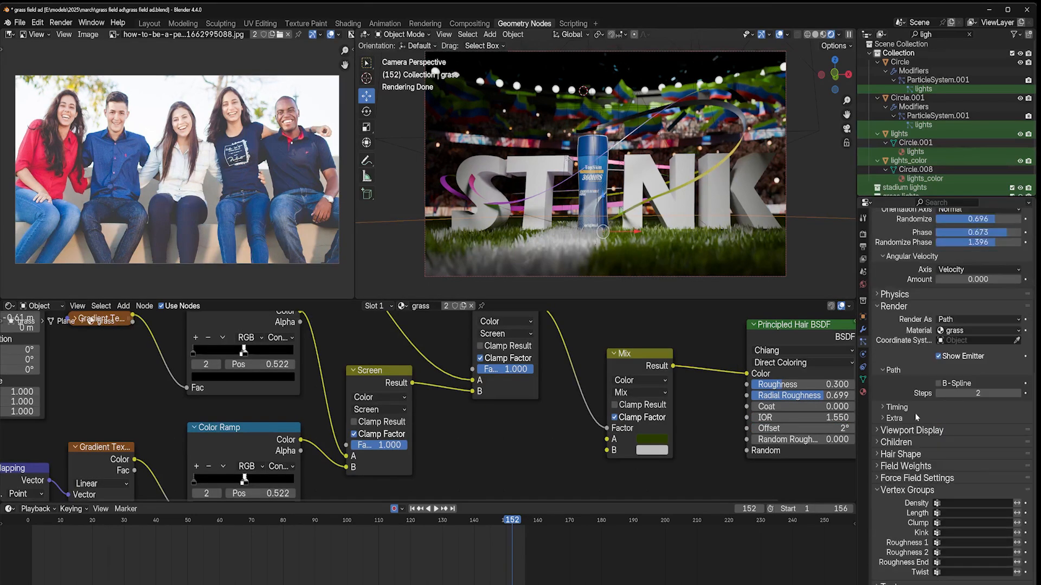
scroll(908, 301, up, 4)
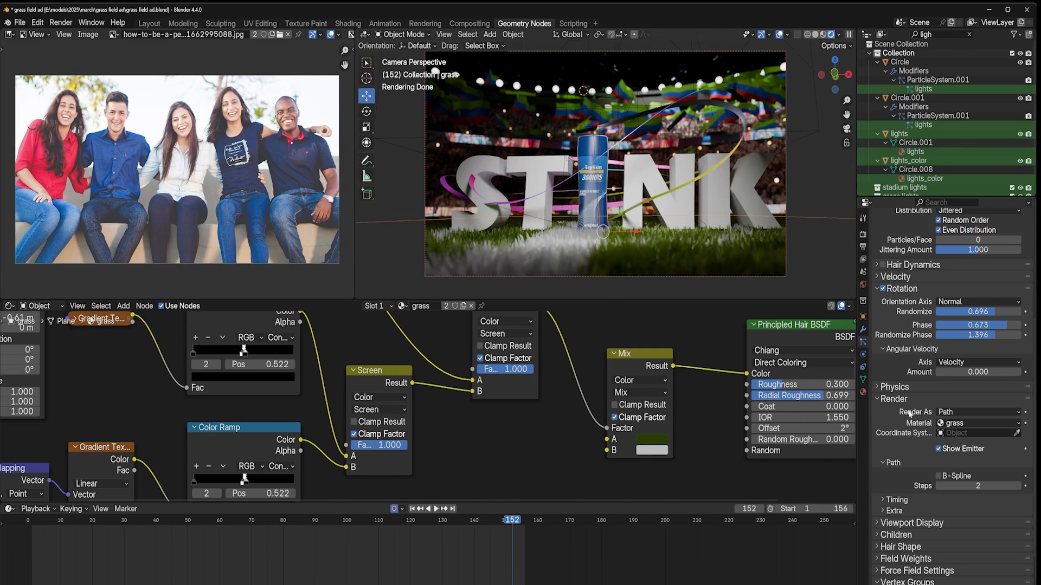
scroll(889, 457, down, 4)
click(897, 454)
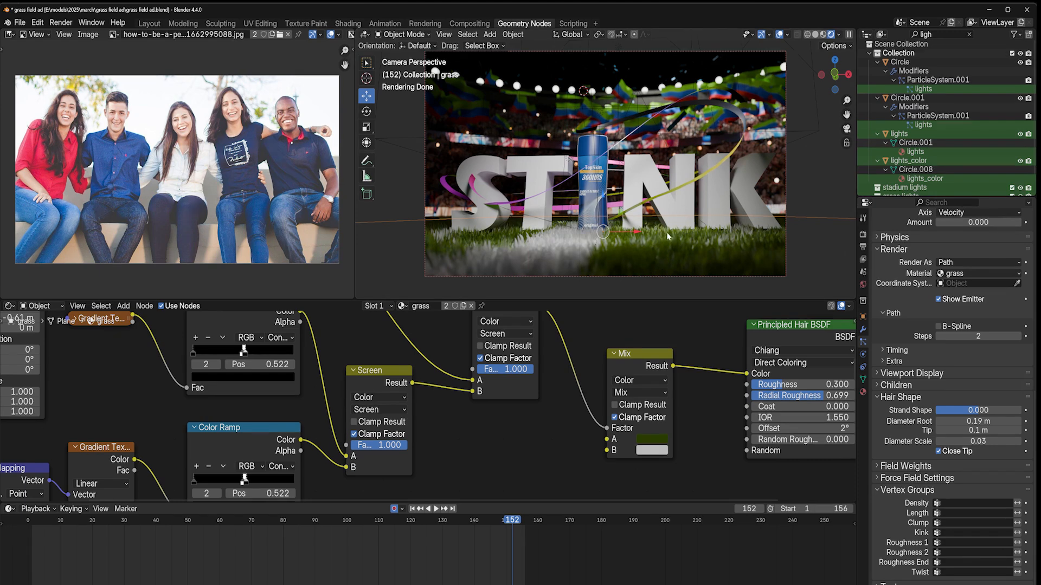
middle_drag(668, 232, 670, 241)
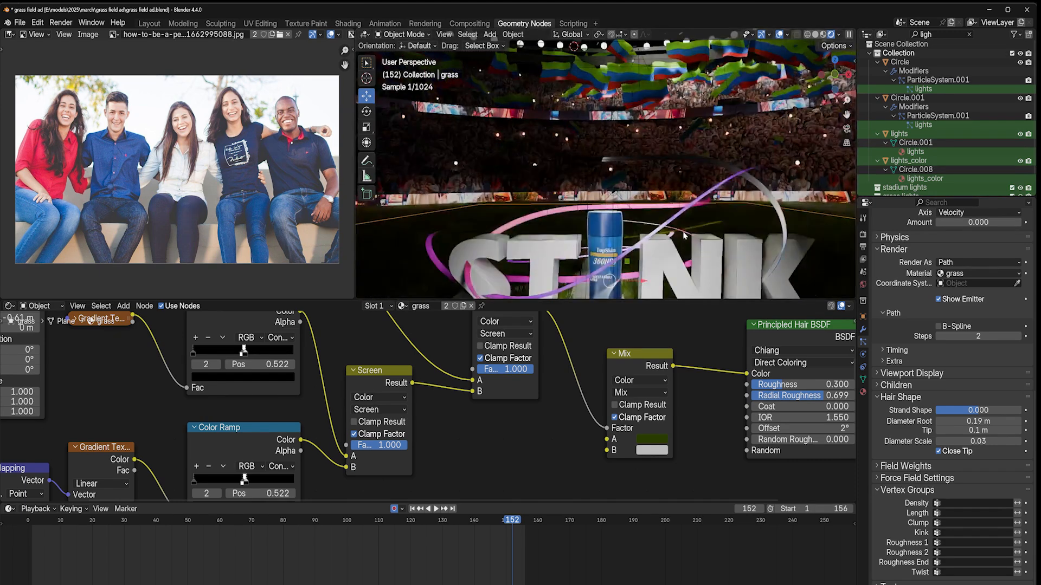
Look over the stadium from farther back, play the rendered animation in the animation player, and close the player
scroll(774, 152, down, 5)
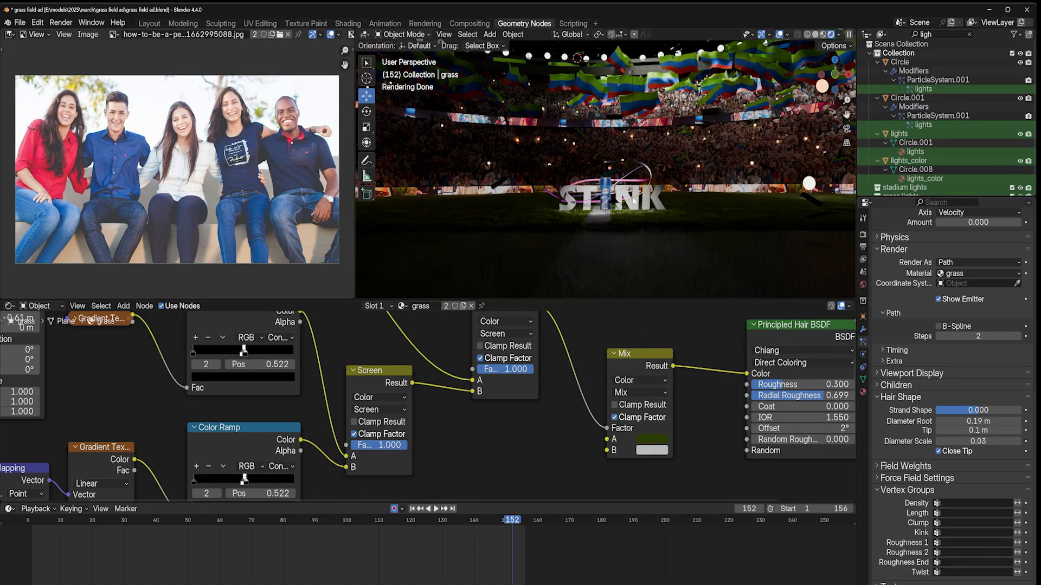
middle_drag(631, 208, 700, 228)
scroll(632, 217, down, 2)
scroll(697, 219, up, 5)
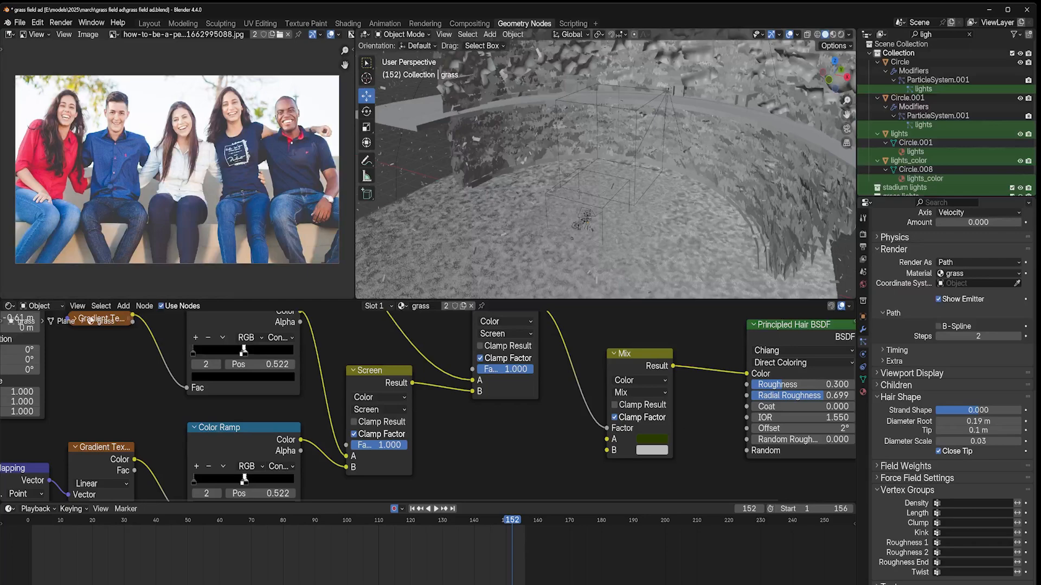
click(61, 22)
click(82, 72)
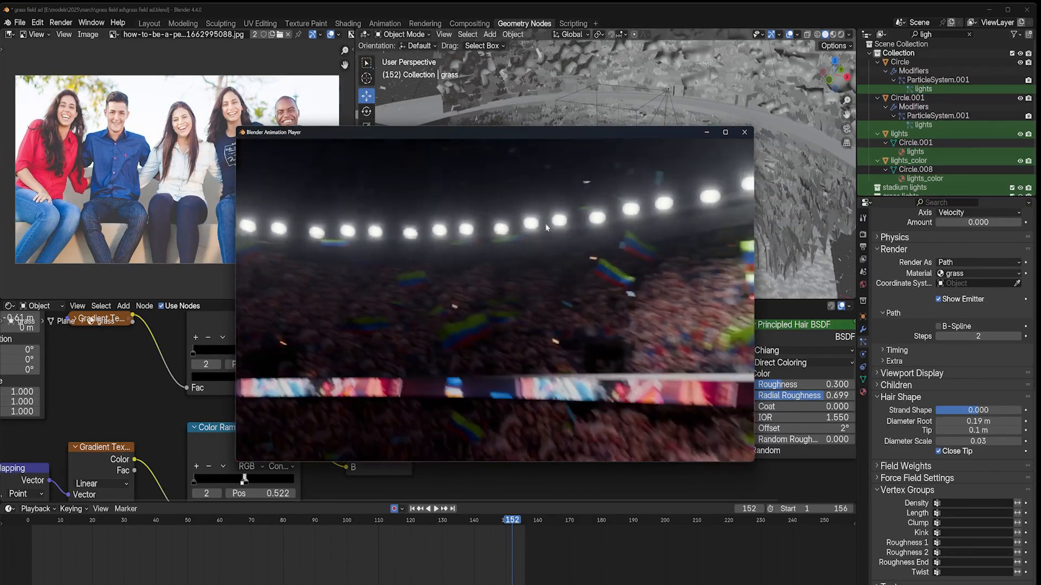
click(752, 136)
Select the confetti particle plane above the upper stands and hide it
scroll(751, 135, down, 3)
shift+middle_drag(750, 136, 733, 183)
scroll(732, 183, up, 7)
click(649, 134)
middle_drag(618, 142, 690, 115)
scroll(690, 115, up, 3)
shift+middle_drag(620, 119, 637, 129)
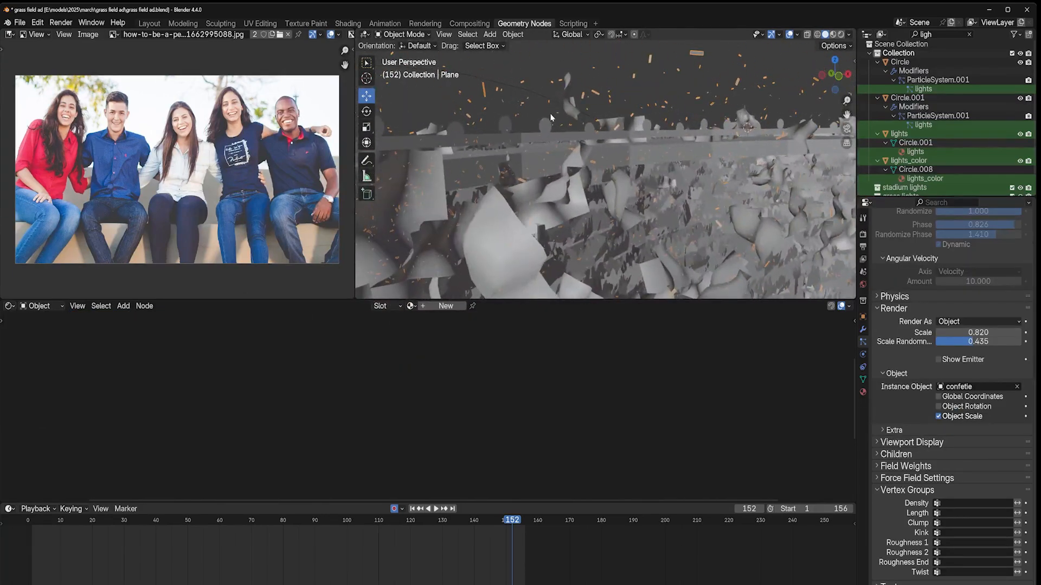
scroll(638, 129, up, 2)
scroll(638, 129, up, 3)
shift+middle_drag(669, 164, 516, 181)
scroll(447, 176, down, 4)
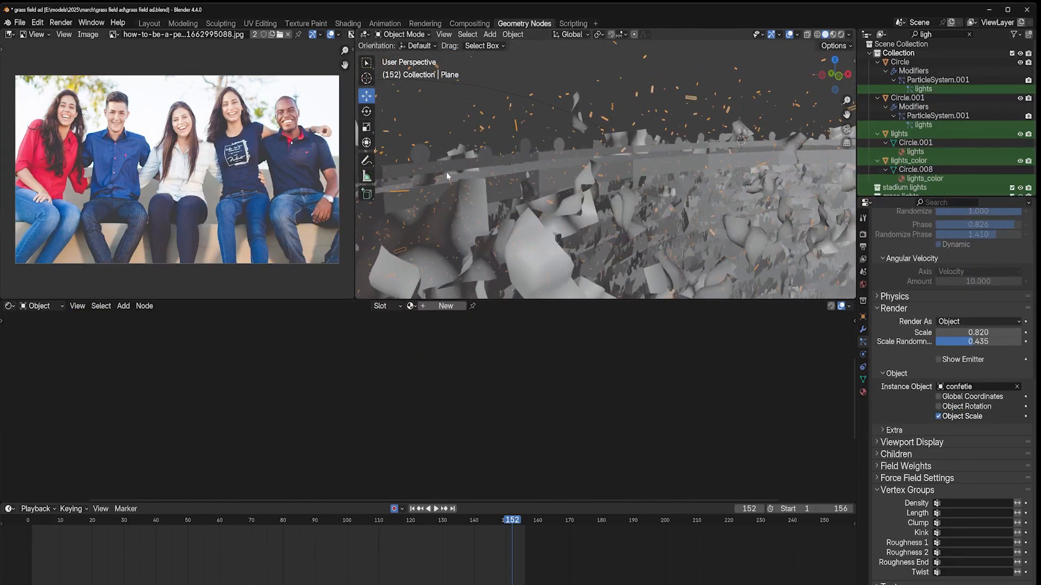
key(h)
Select the upper stadium ring carrying the round lights and examine it in Material Preview shading
click(538, 148)
middle_drag(726, 81, 596, 125)
click(459, 147)
middle_drag(459, 147, 440, 162)
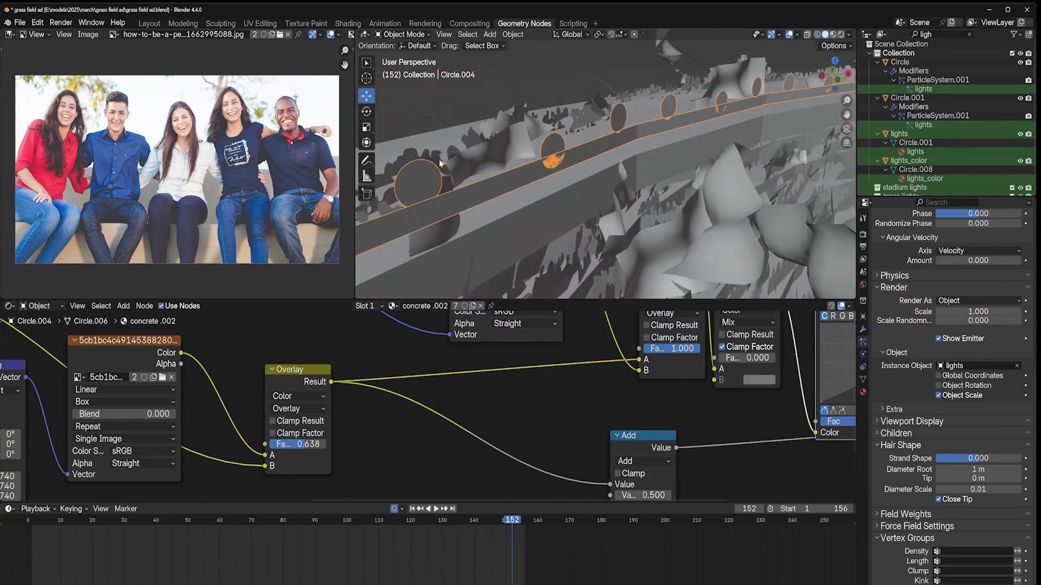
click(833, 35)
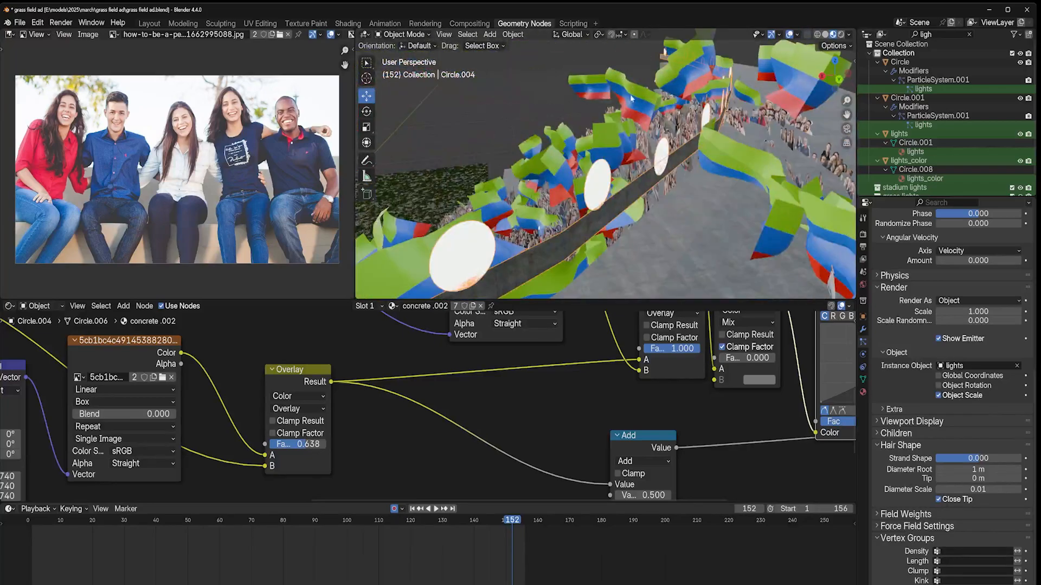
middle_drag(609, 64, 457, 97)
scroll(706, 193, down, 4)
scroll(707, 193, down, 4)
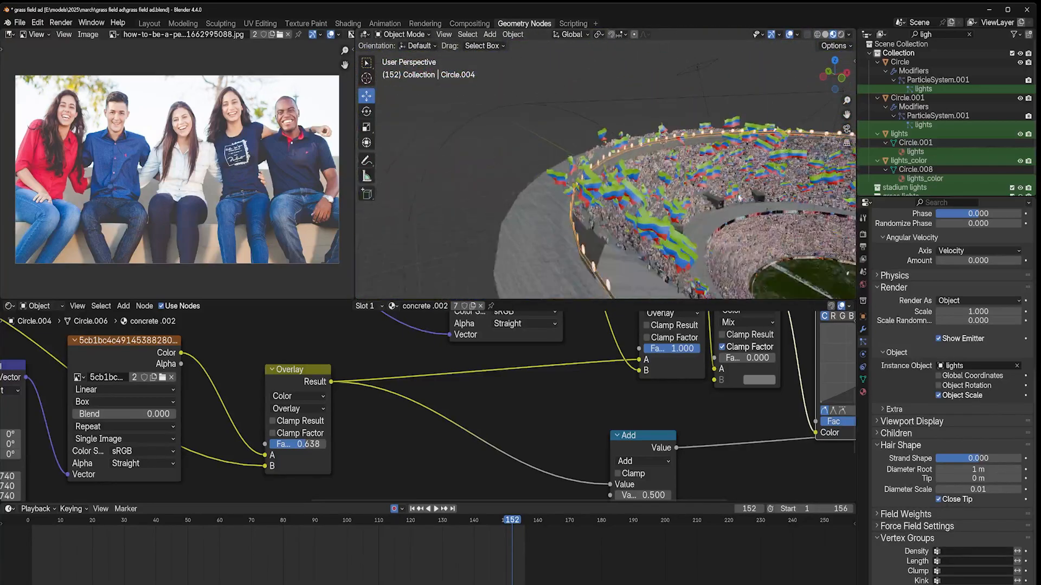
middle_drag(707, 193, 580, 182)
Review the light ring's modifier, its hair particle emission settings, and the full concrete .002 material node tree
click(862, 329)
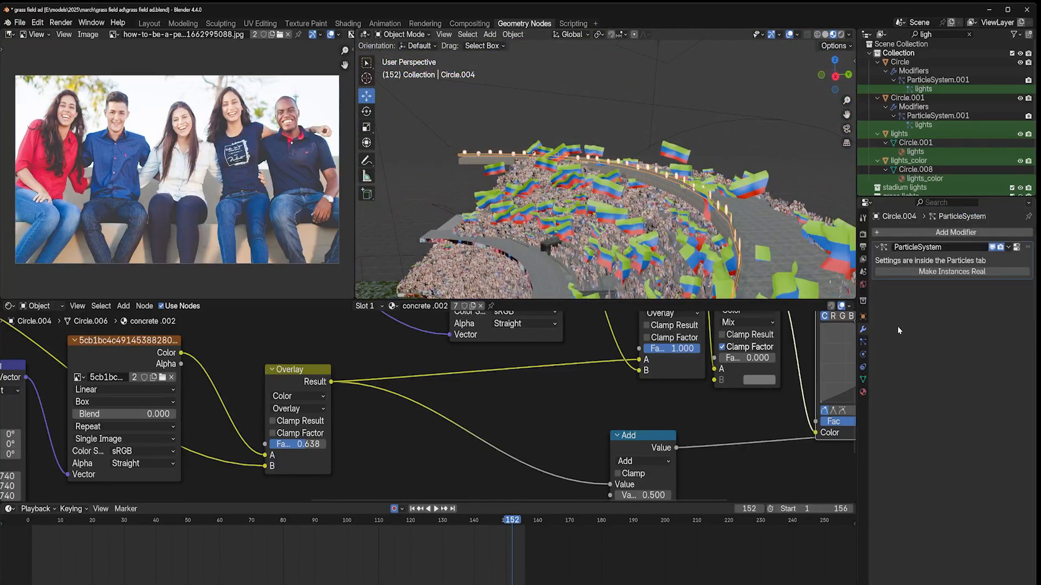
click(862, 342)
scroll(609, 347, down, 6)
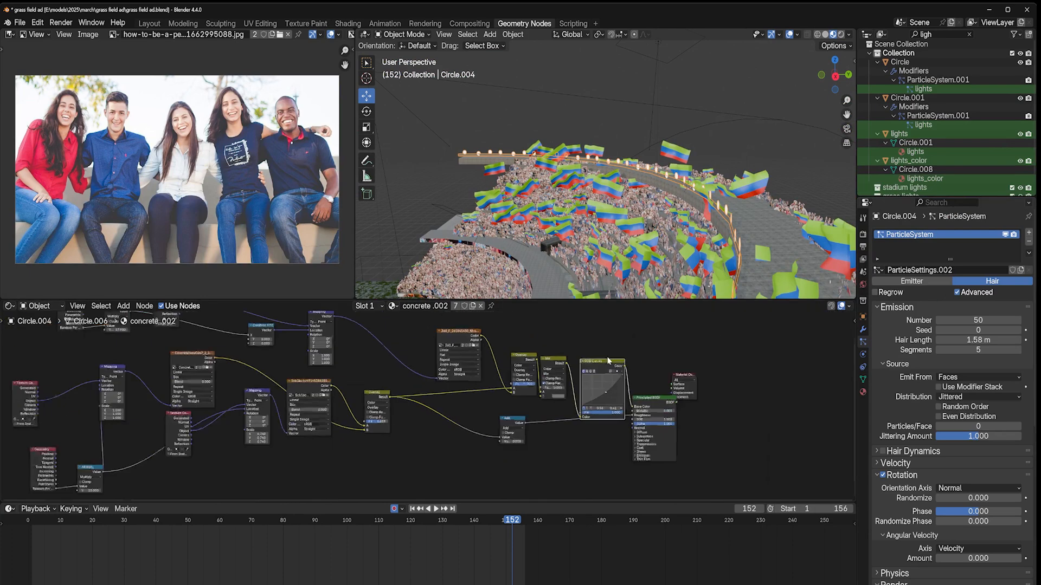
scroll(600, 366, down, 2)
middle_drag(601, 367, 698, 371)
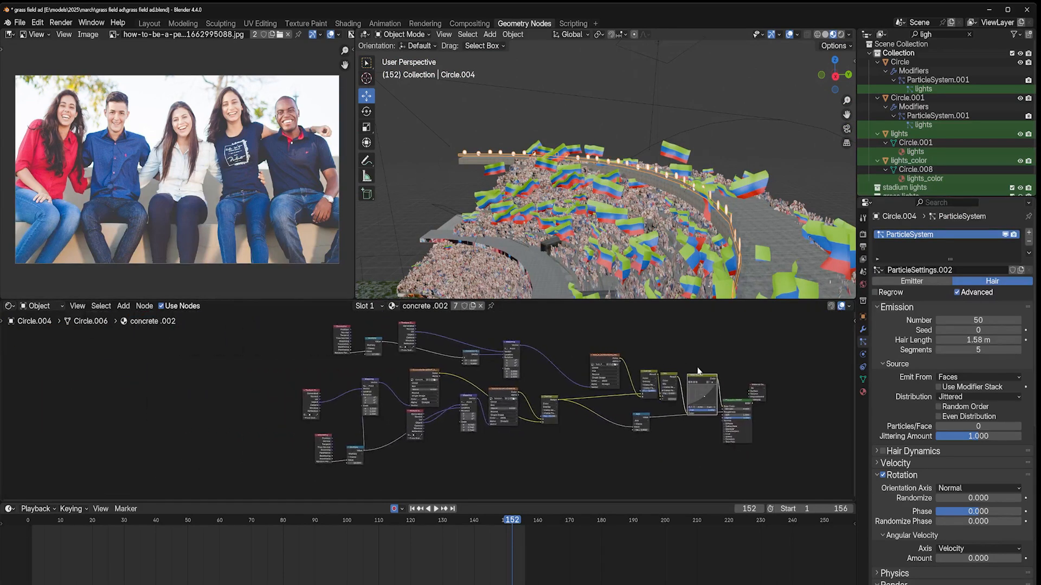
scroll(668, 170, down, 2)
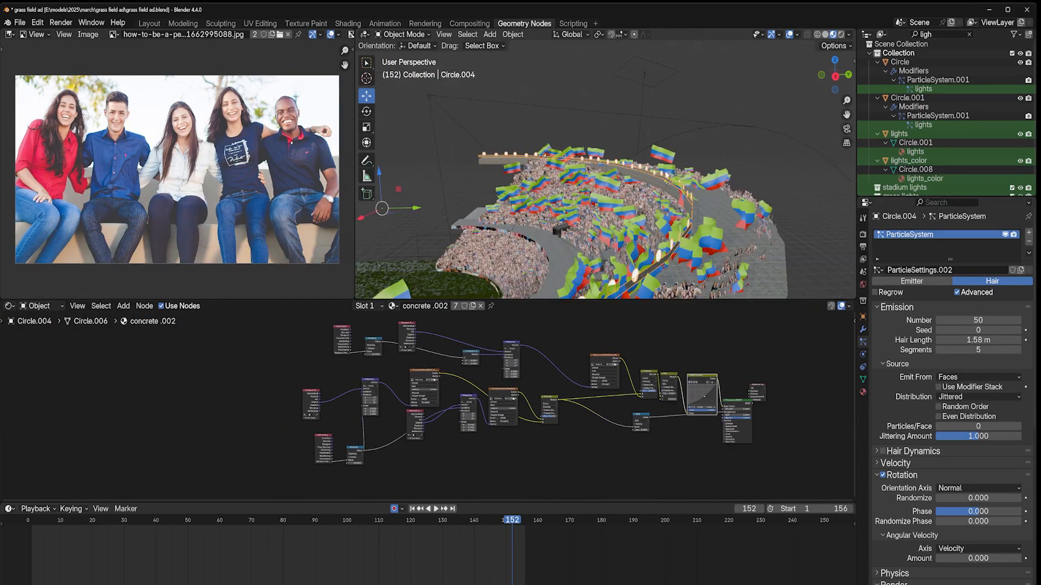
Select the ribbons curve around the STINK letters, frame it, and play its growth animation, stopping at frame 107
middle_drag(607, 217, 565, 187)
middle_drag(733, 271, 646, 156)
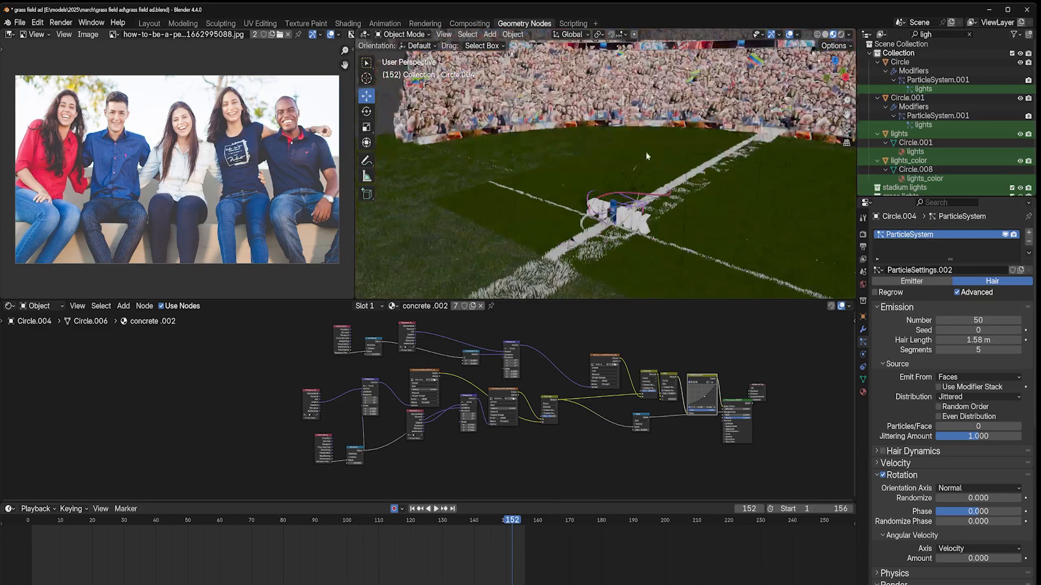
click(608, 203)
key(KP_Decimal)
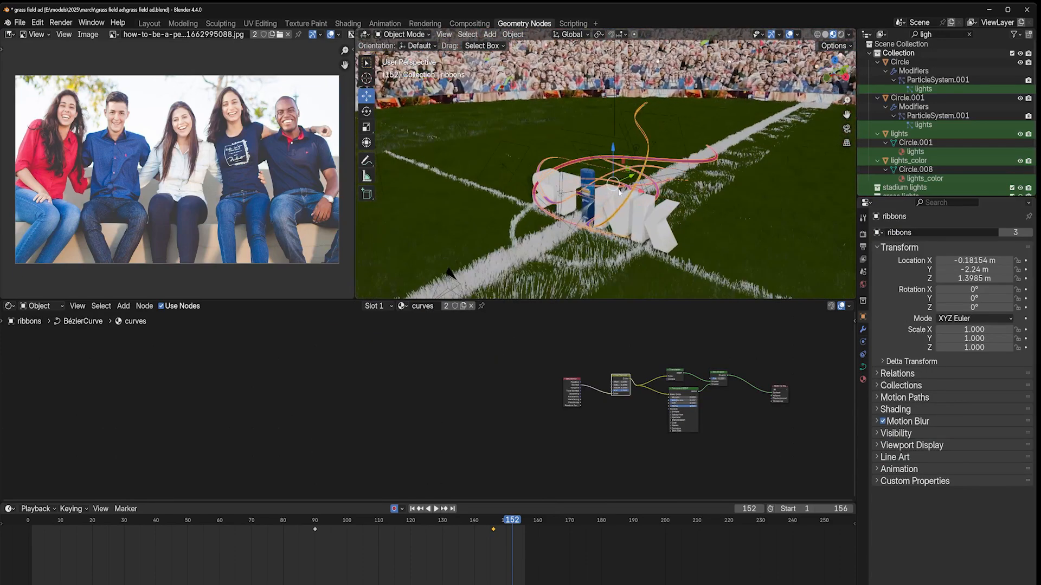
middle_drag(620, 193, 696, 216)
scroll(626, 222, up, 2)
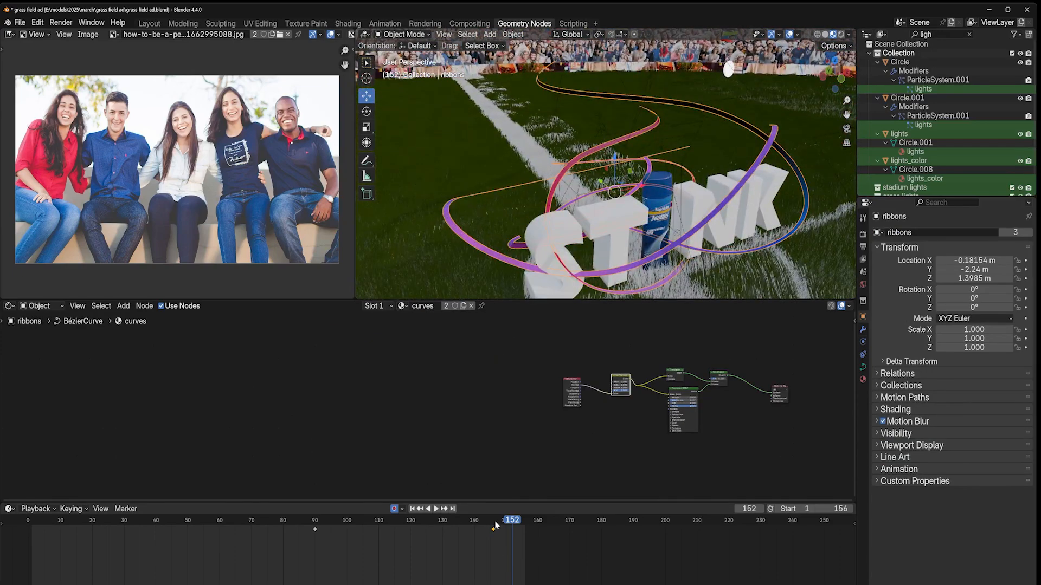
drag(499, 525, 313, 530)
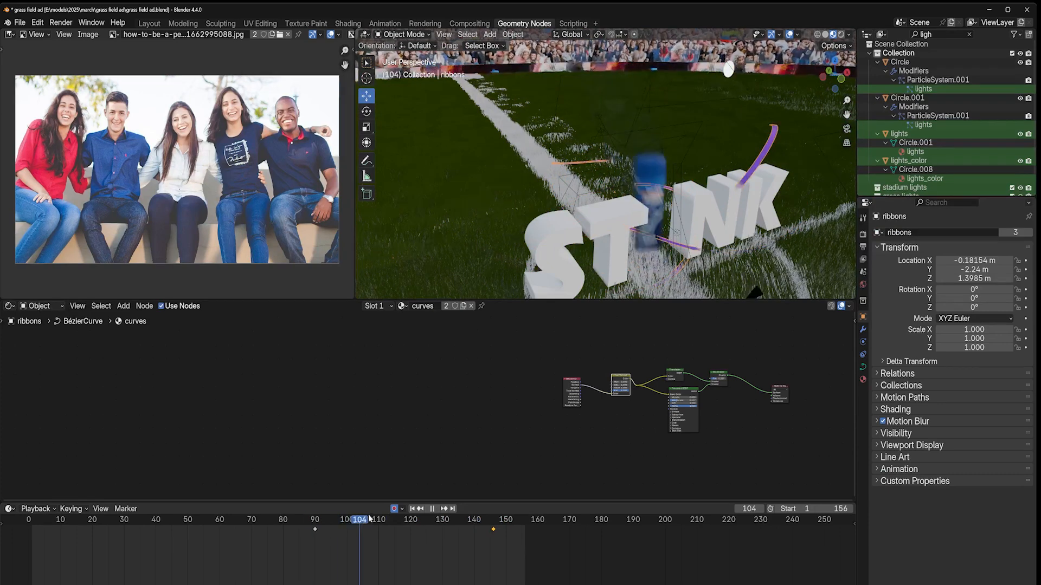
key(space)
Show the ribbons' curve data settings, expanding Geometry, Start & End Mapping and Path Animation
click(861, 368)
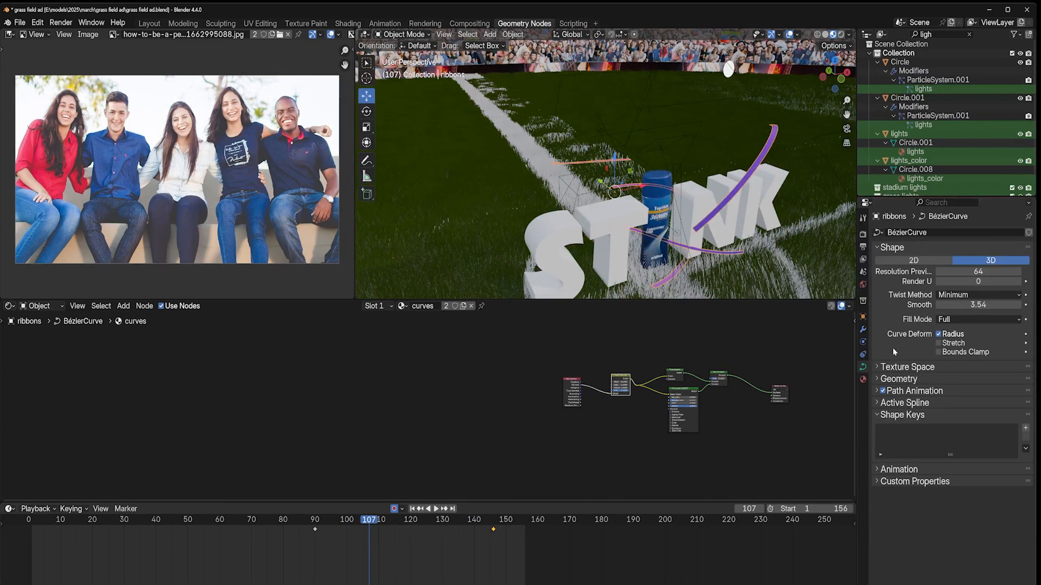
click(910, 390)
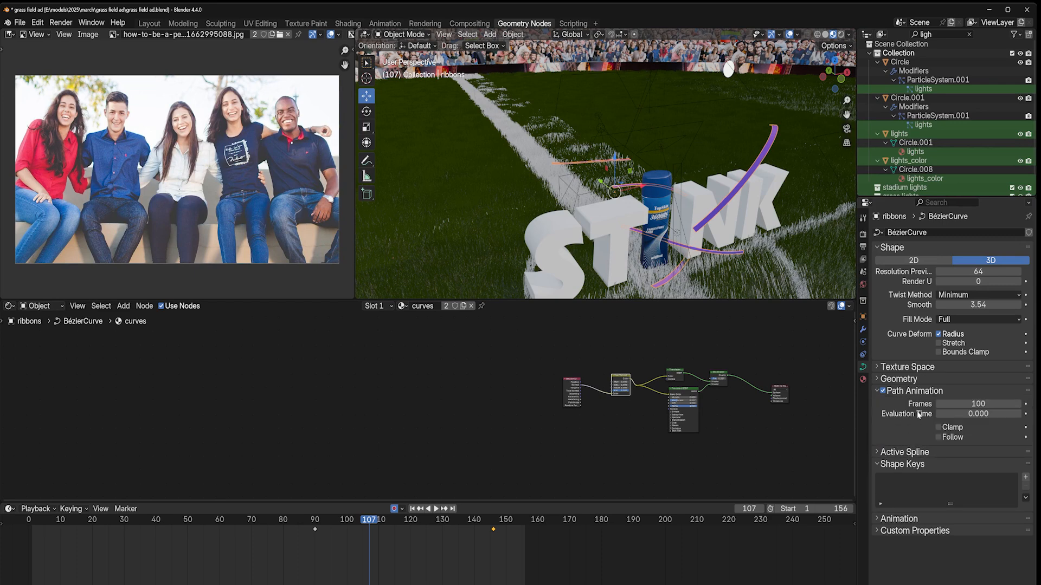
click(922, 390)
click(919, 379)
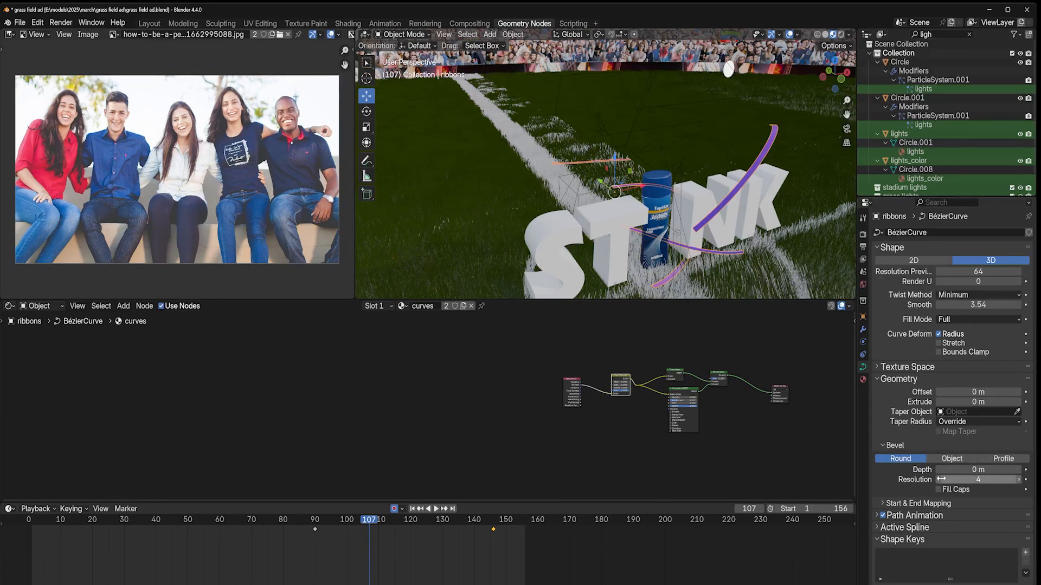
click(933, 515)
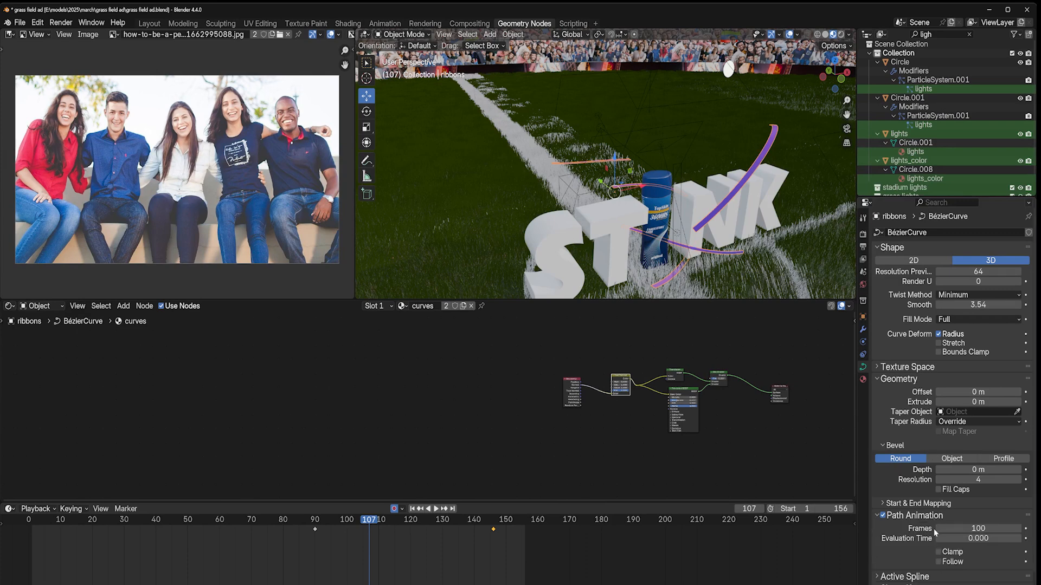
scroll(934, 521, down, 2)
click(914, 461)
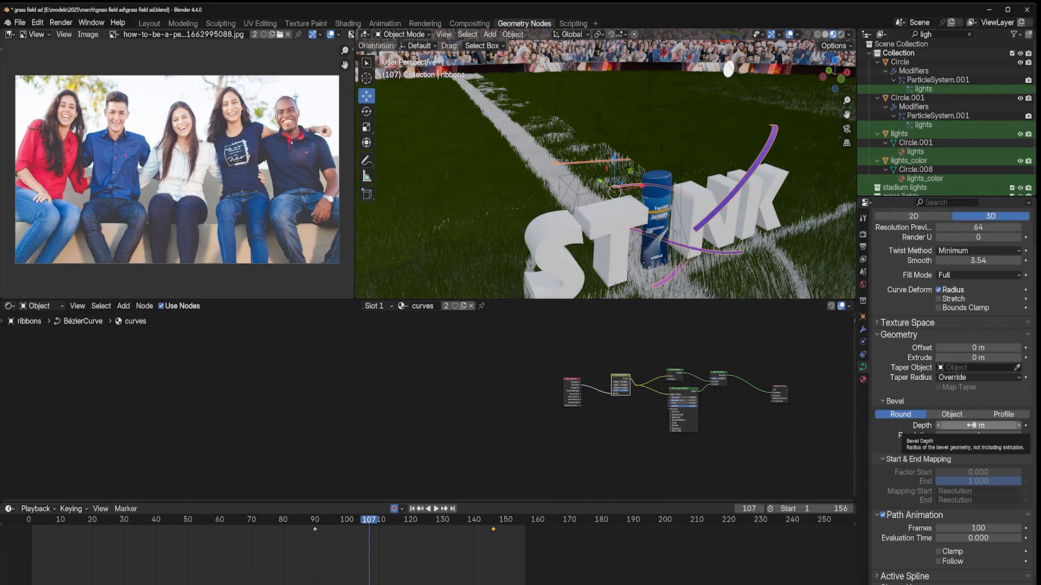
Set the ribbons' round bevel depth to 0.29 m and end factor to 0.822, and inspect the tubes in Solid shading
mouse_move(968, 426)
mouse_down()
mouse_move(1008, 425)
mouse_move(976, 425)
mouse_up()
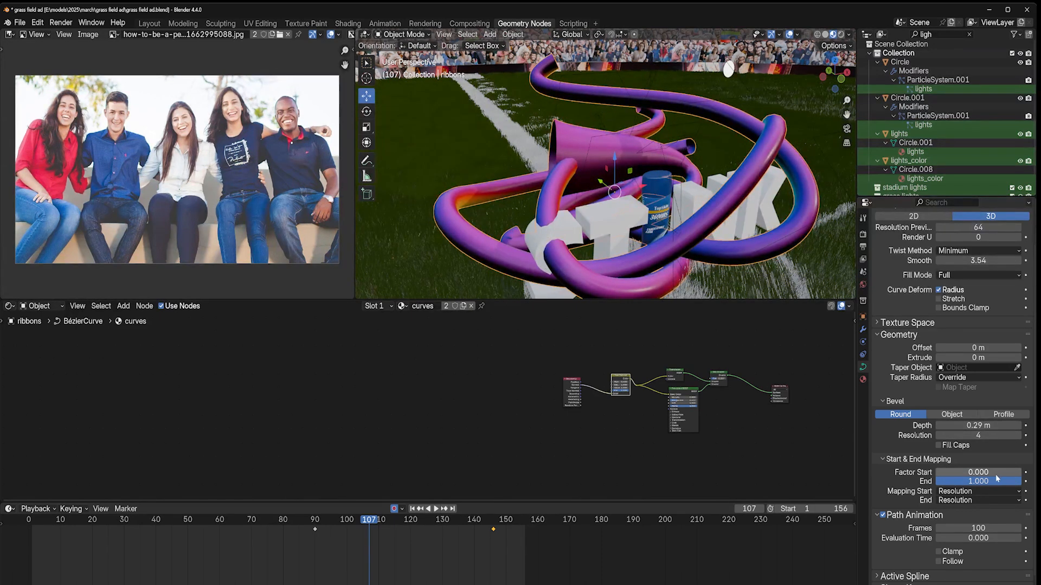
mouse_move(997, 481)
mouse_down()
mouse_move(918, 481)
mouse_move(1008, 473)
mouse_move(970, 473)
mouse_move(989, 481)
mouse_up()
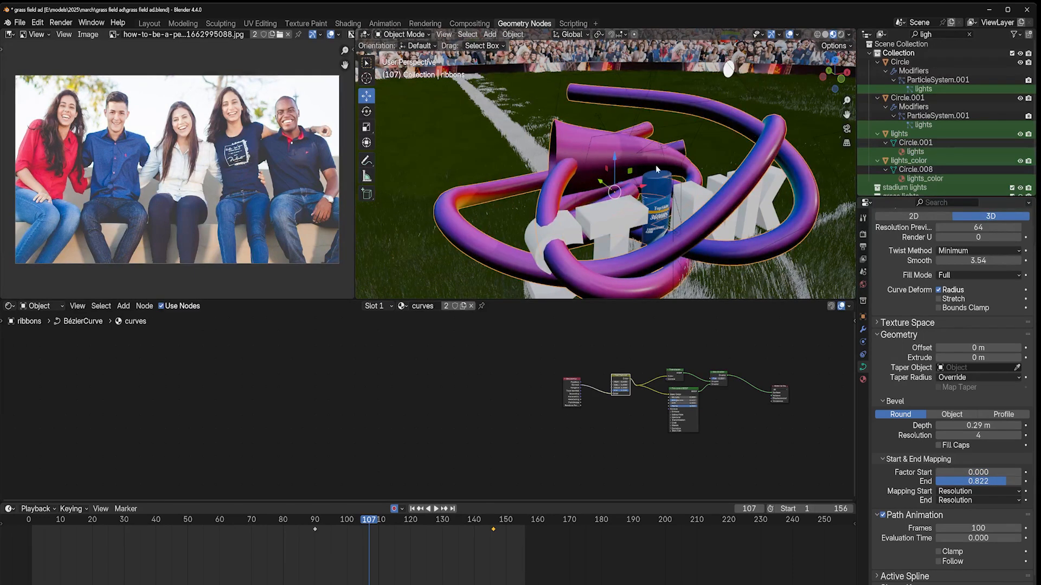
middle_drag(829, 200, 461, 141)
key(z)
middle_drag(759, 178, 551, 172)
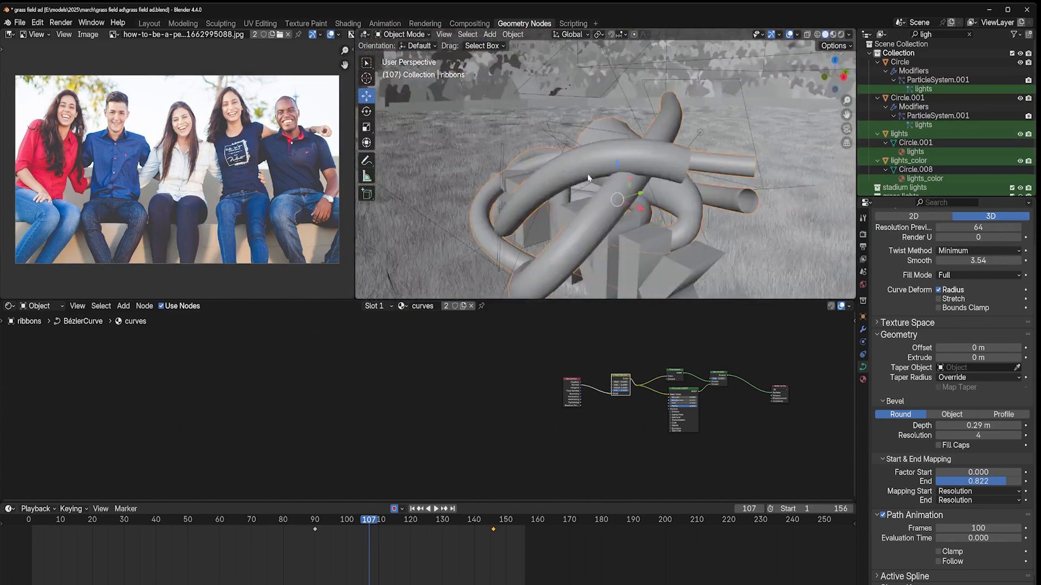
Add a Bézier curve, straighten it by changing its handle type in Edit Mode, and reselect the ribbons in Object Mode
key(shift+a)
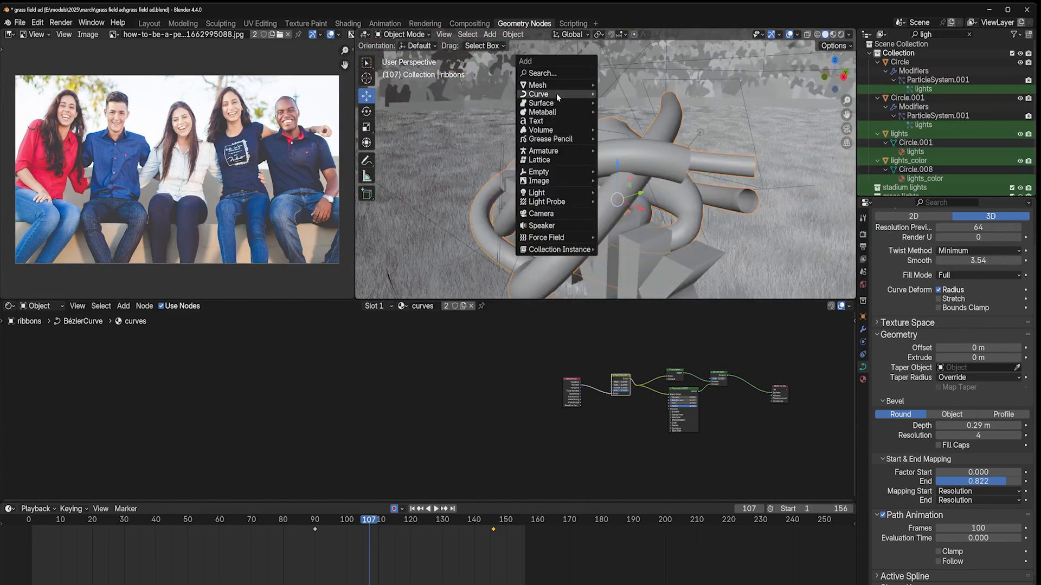
mouse_move(556, 93)
click(624, 97)
key(Tab)
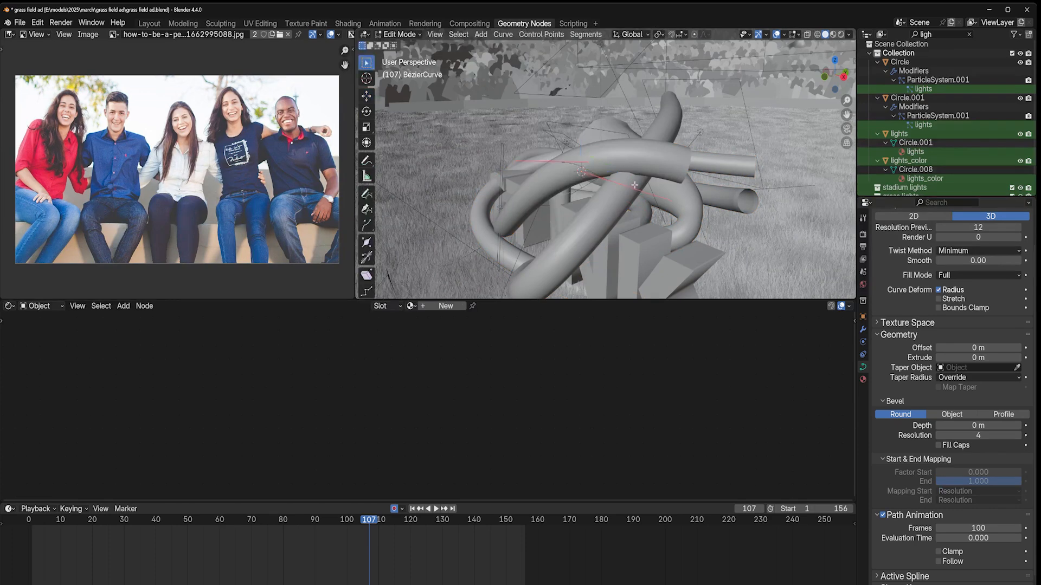
key(v)
click(629, 186)
key(Tab)
click(627, 198)
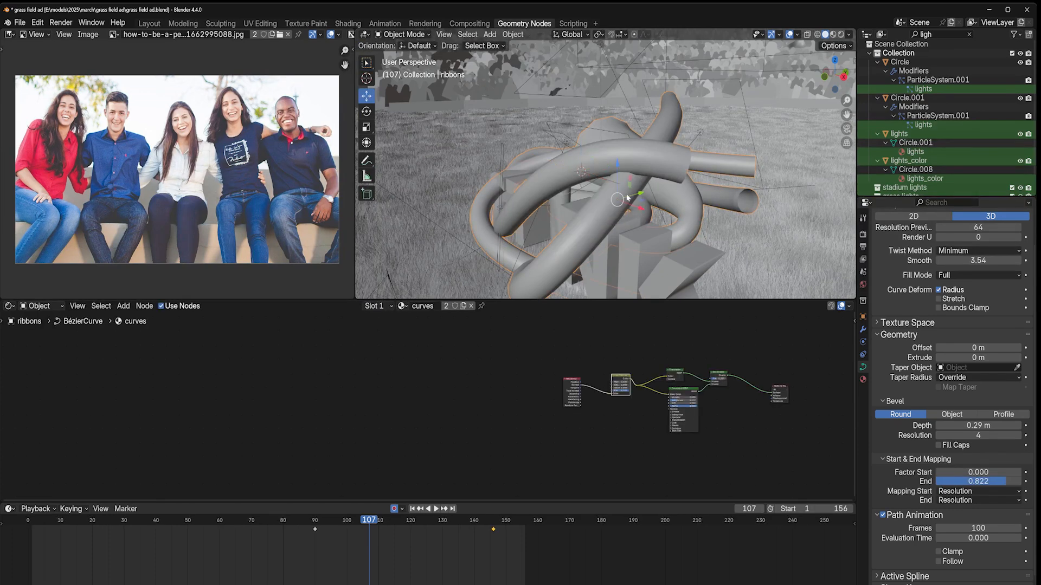
Switch the ribbons' bevel to Object and pick the newly added Bézier curve as the bevel object
middle_drag(627, 198, 667, 195)
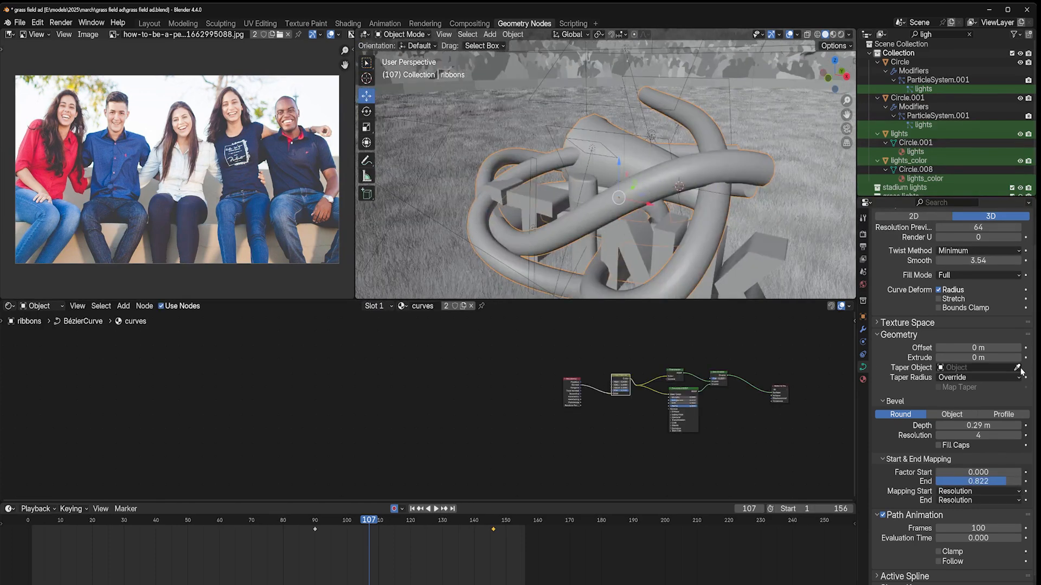
click(952, 414)
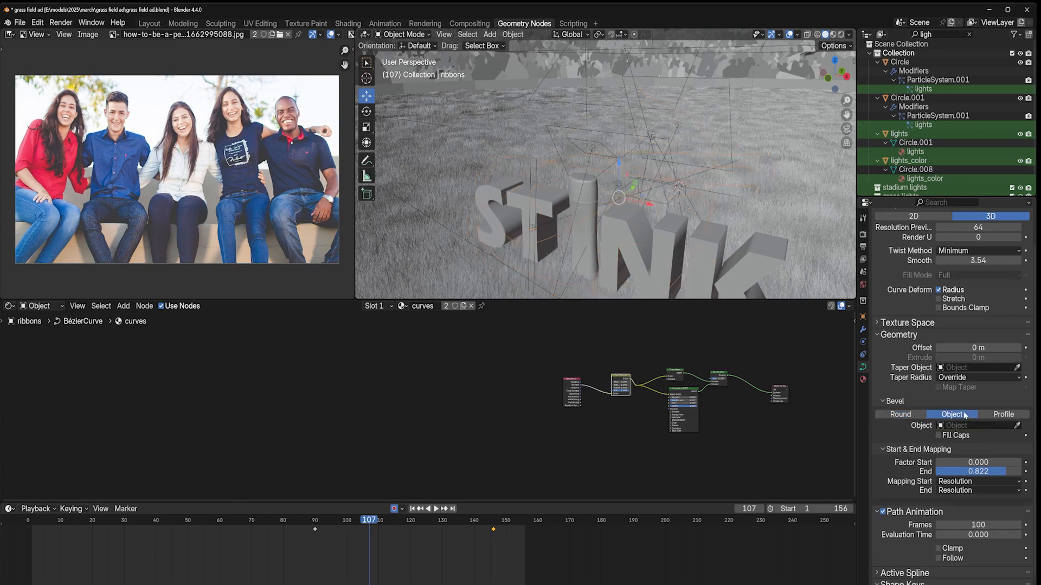
click(1017, 426)
middle_drag(685, 196, 604, 171)
key(a)
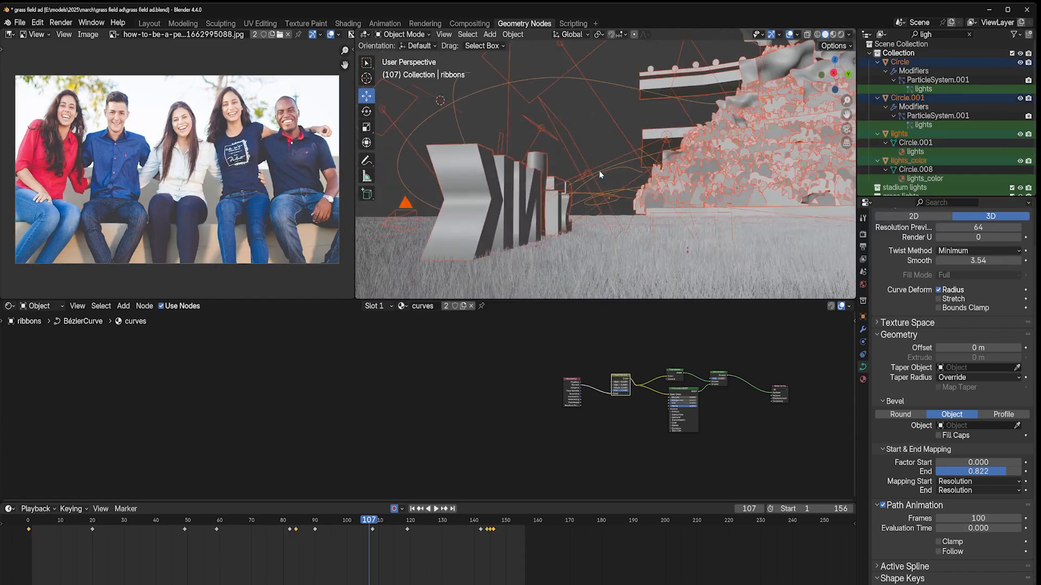
click(494, 86)
middle_drag(495, 86, 570, 130)
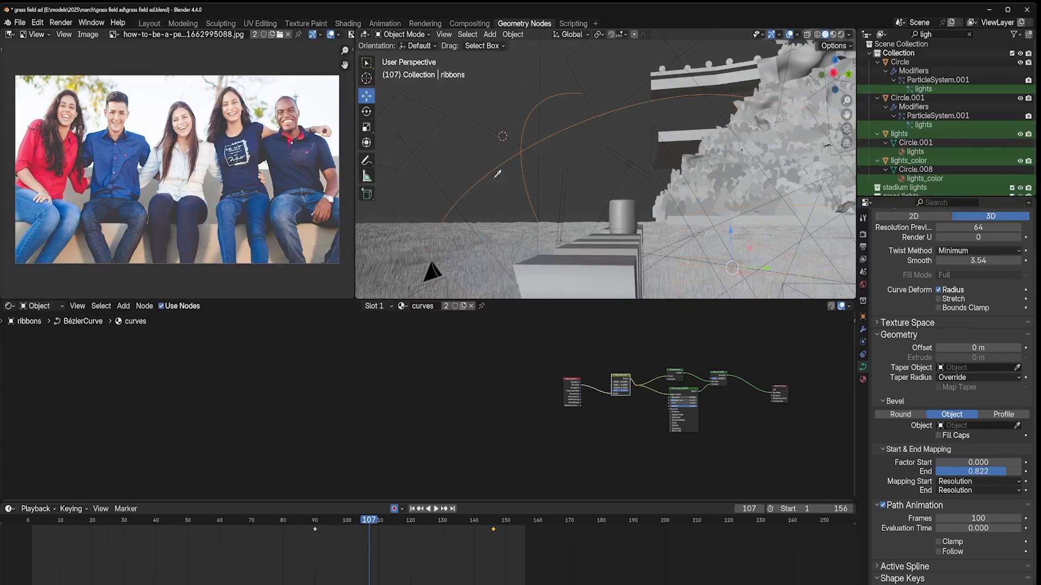
click(484, 130)
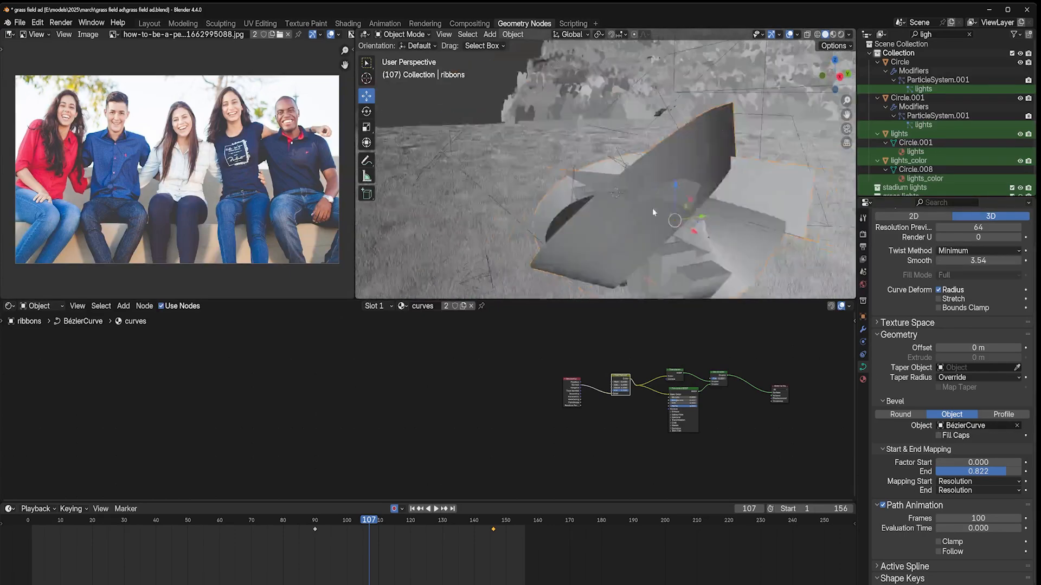
Reduce the ribbons' bevel end factor to 0.378 and further to 0.197, checking the flat ribbon from above
middle_drag(653, 209, 725, 215)
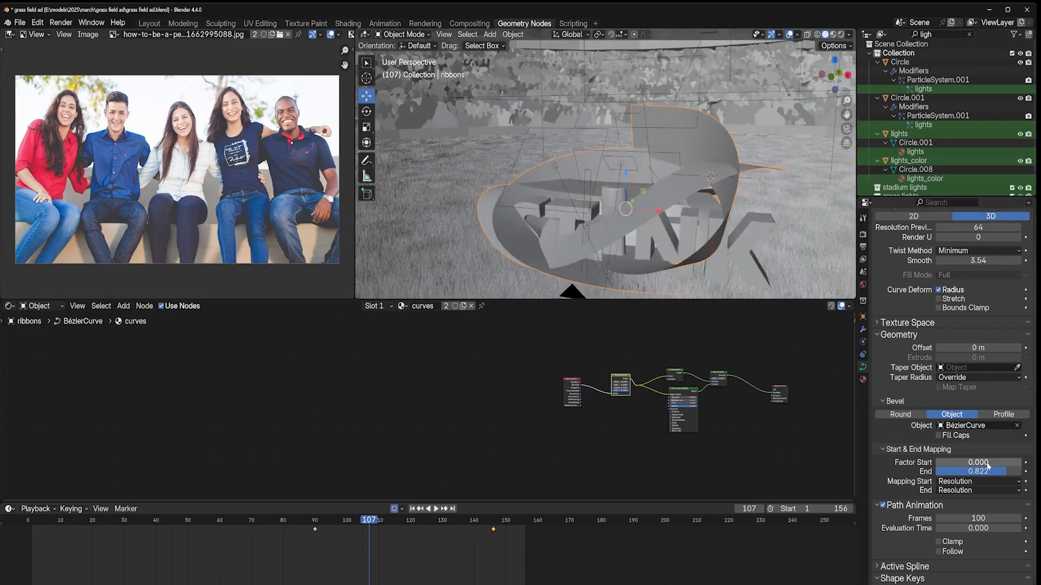
drag(993, 471, 968, 471)
middle_drag(639, 163, 786, 214)
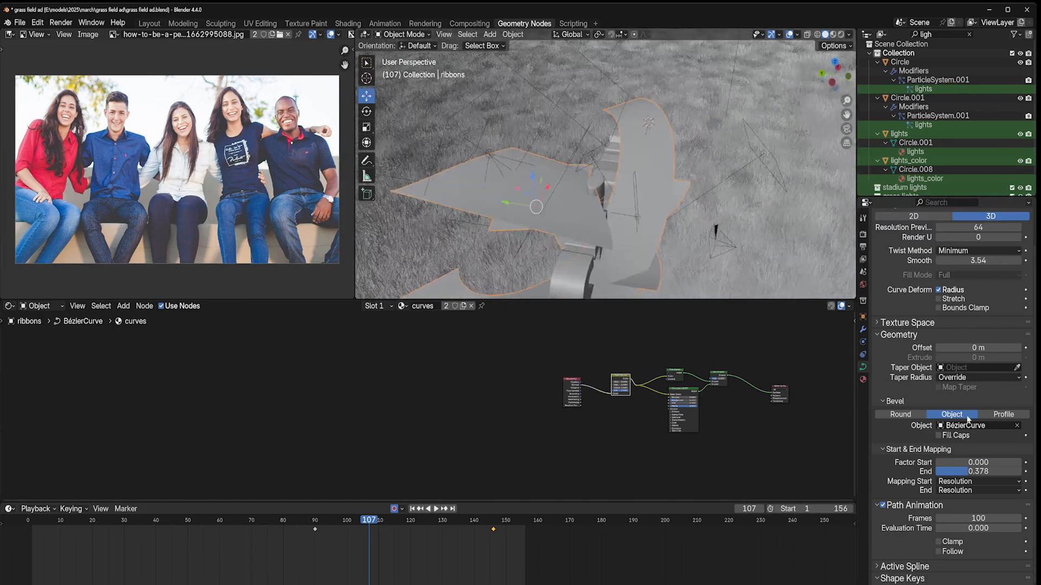
mouse_move(968, 472)
mouse_down()
mouse_move(943, 471)
mouse_move(953, 472)
mouse_up()
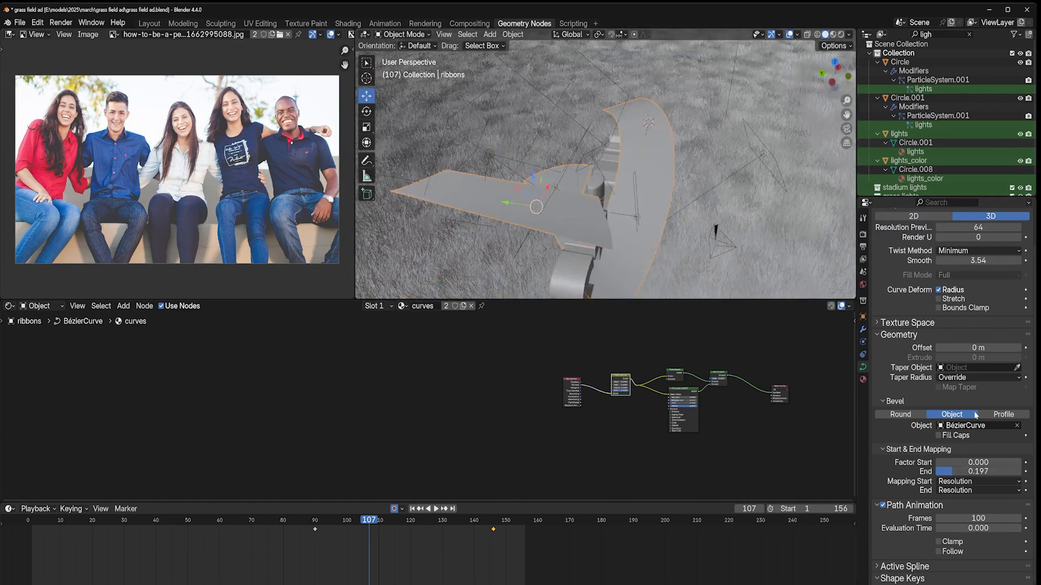
Shrink the radius of the ribbons' control points in Edit Mode to narrow the ribbon, and return to Object Mode
key(Tab)
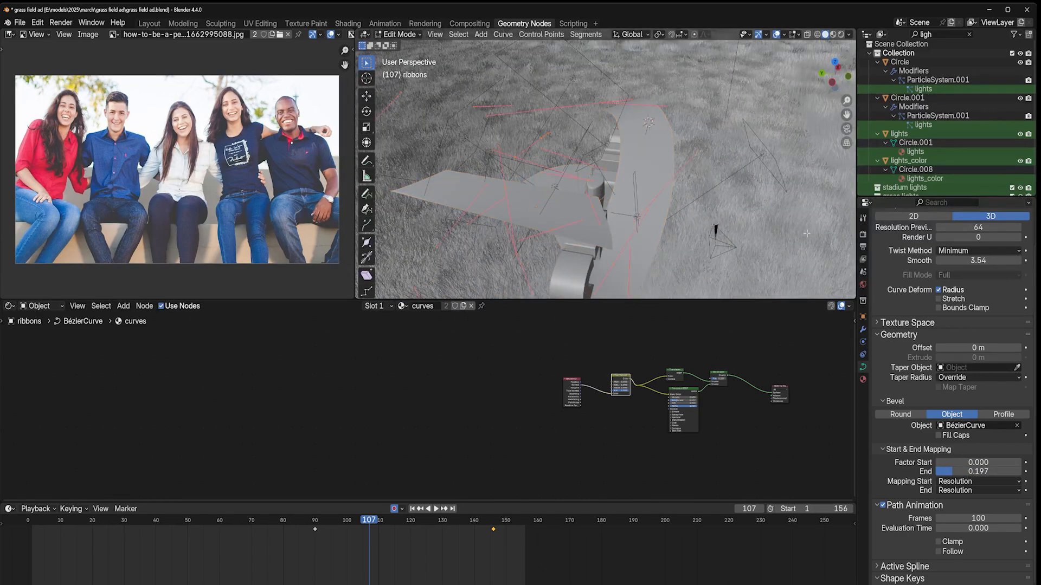
key(alt+s)
click(640, 199)
key(Tab)
Inspect the thin ribbon around the letters in Rendered shading with overlays off, then return to Solid shading
middle_drag(639, 198, 578, 169)
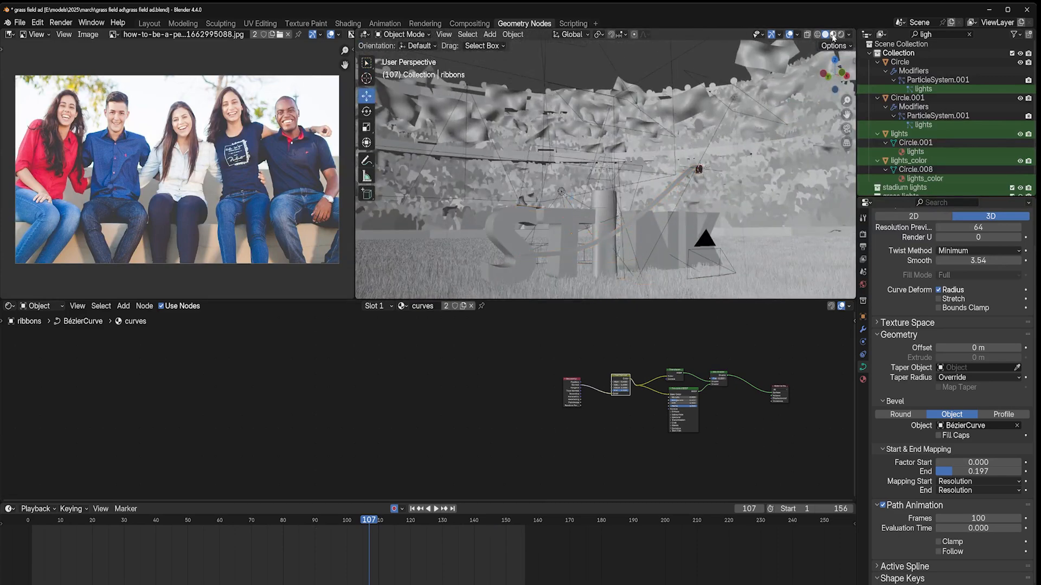
click(833, 34)
click(841, 35)
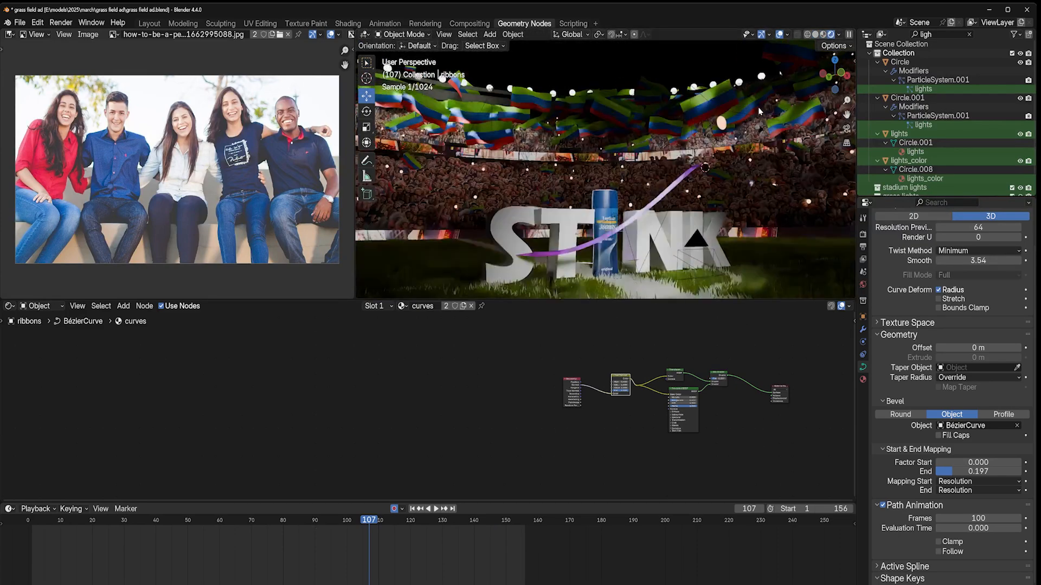
click(779, 34)
middle_drag(762, 92, 715, 85)
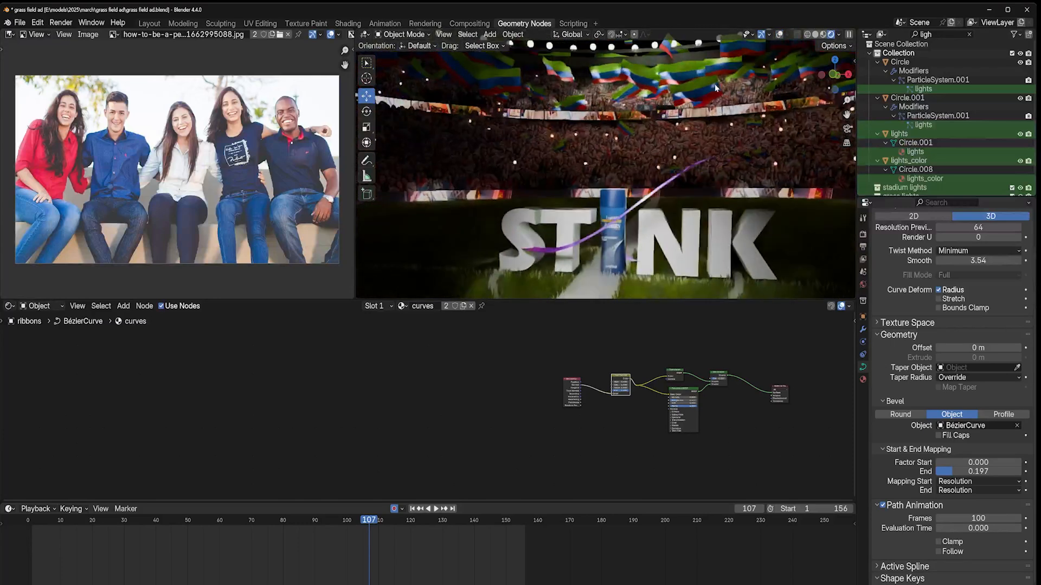
key(z)
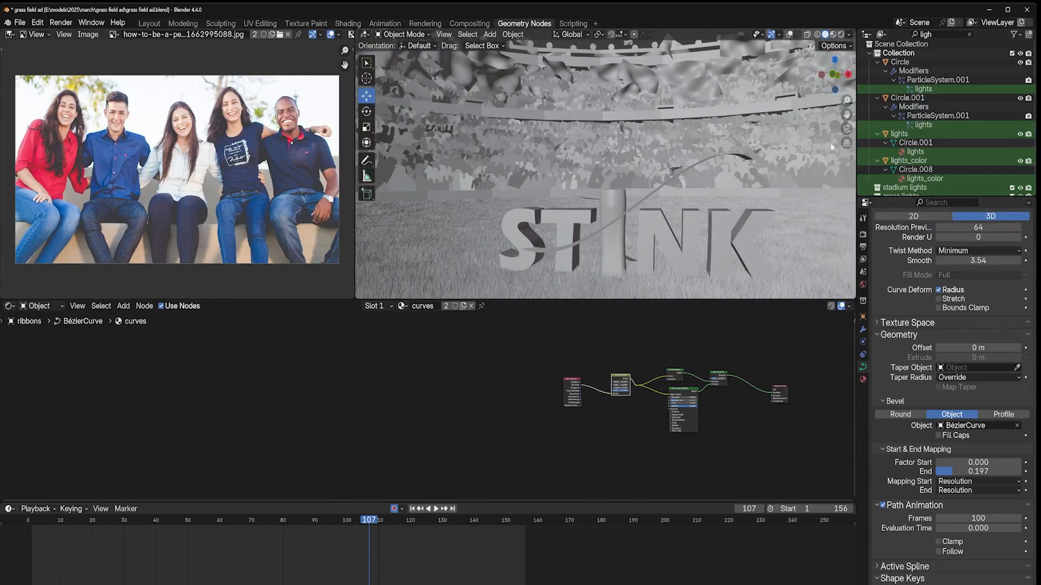